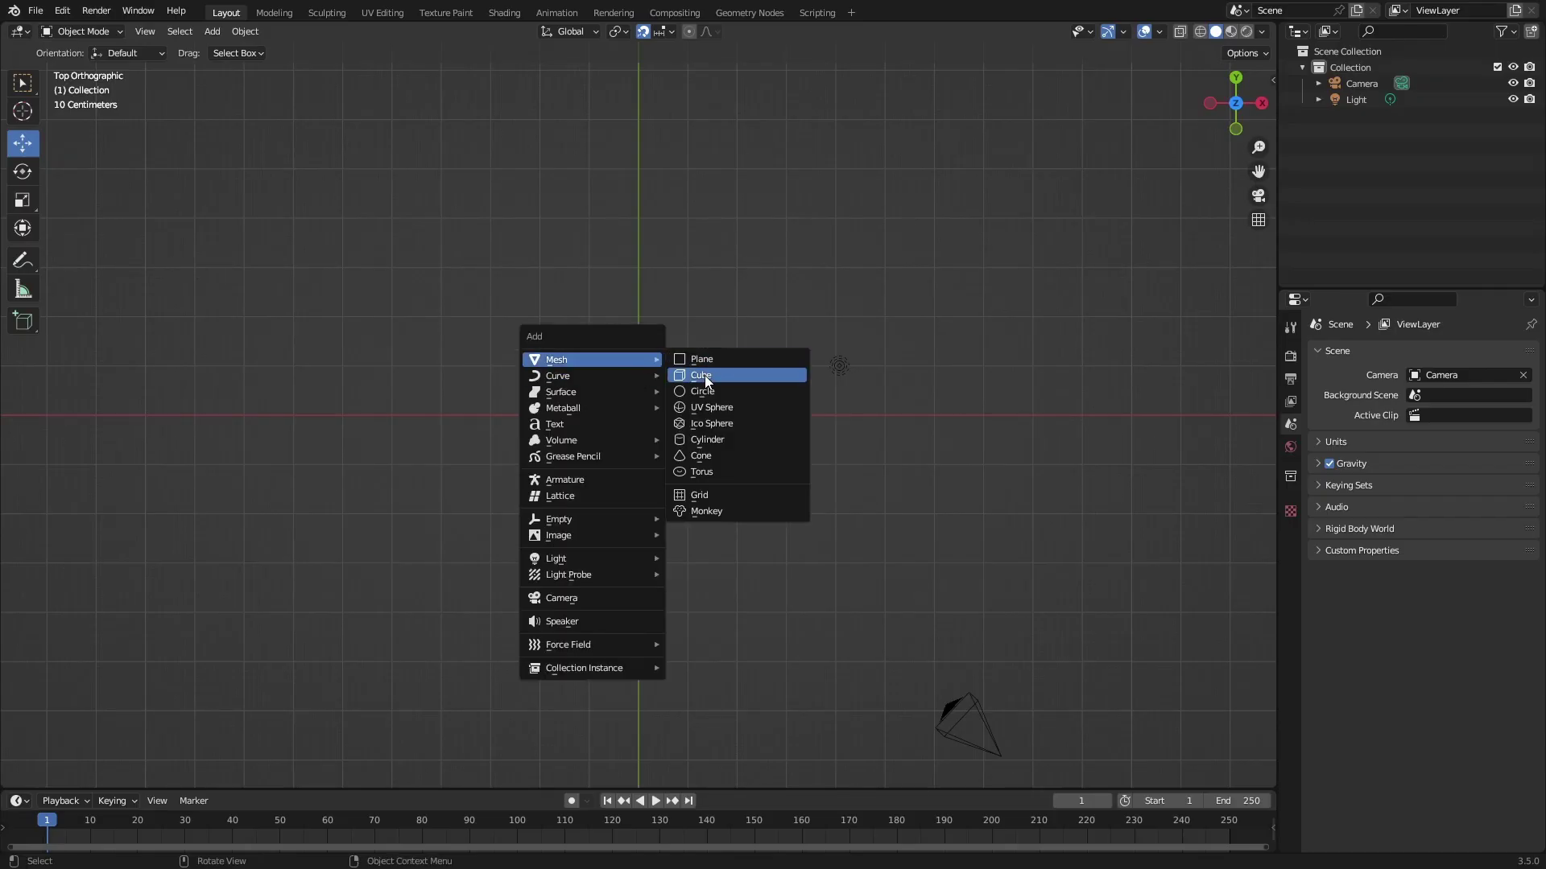
- Scale the cube into a narrow box of 0.49 × 1.029 × 0.49
click(704, 375)
key(shift+space)
key(s)
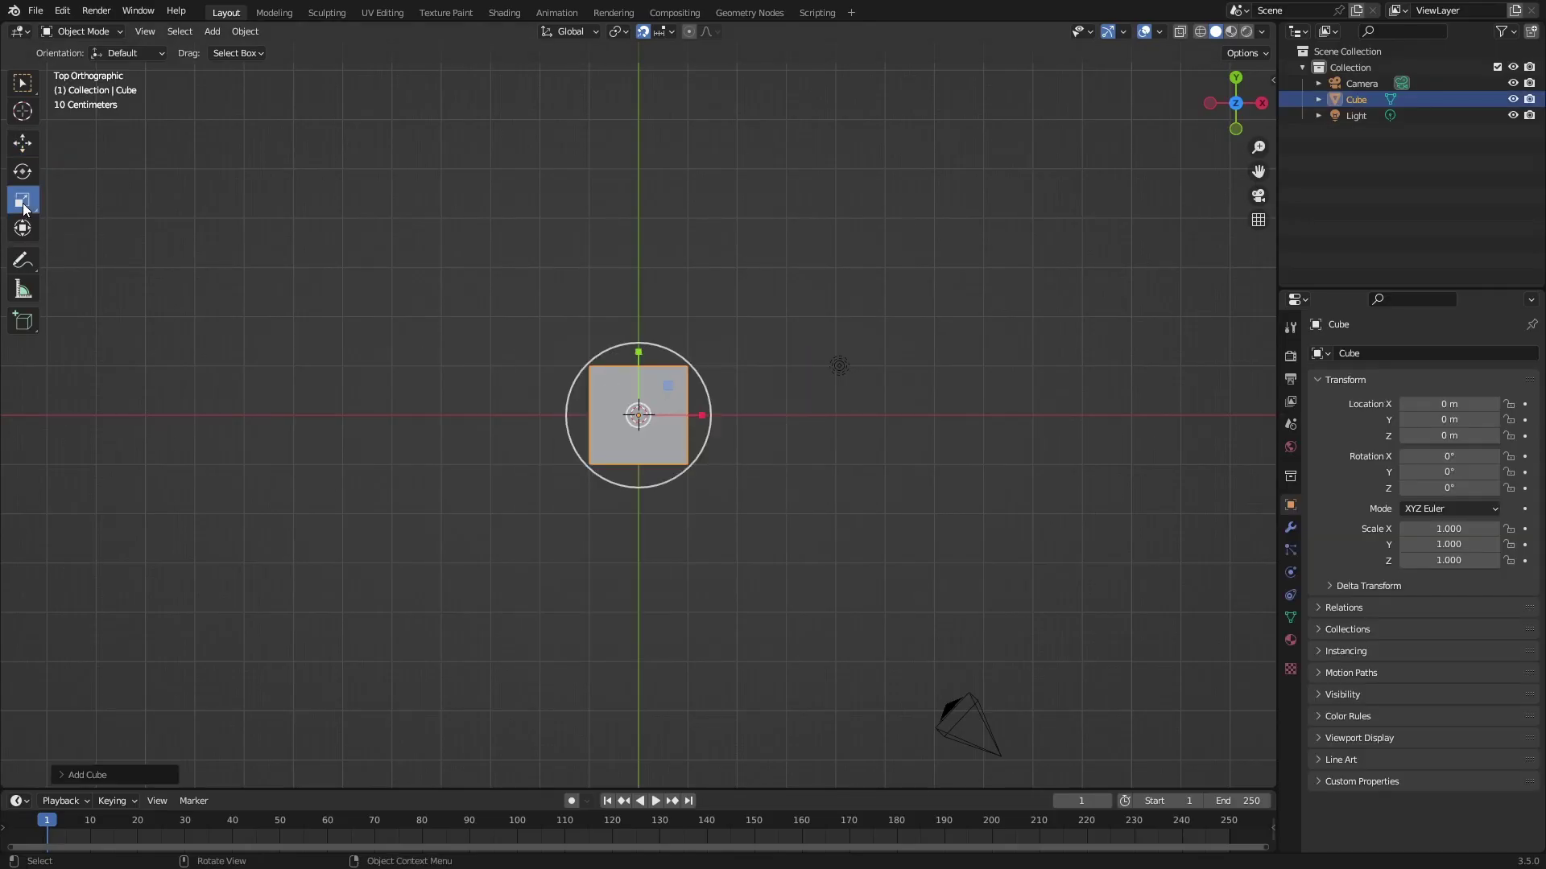
mouse_move(703, 375)
mouse_down()
mouse_move(672, 396)
mouse_move(639, 318)
mouse_up()
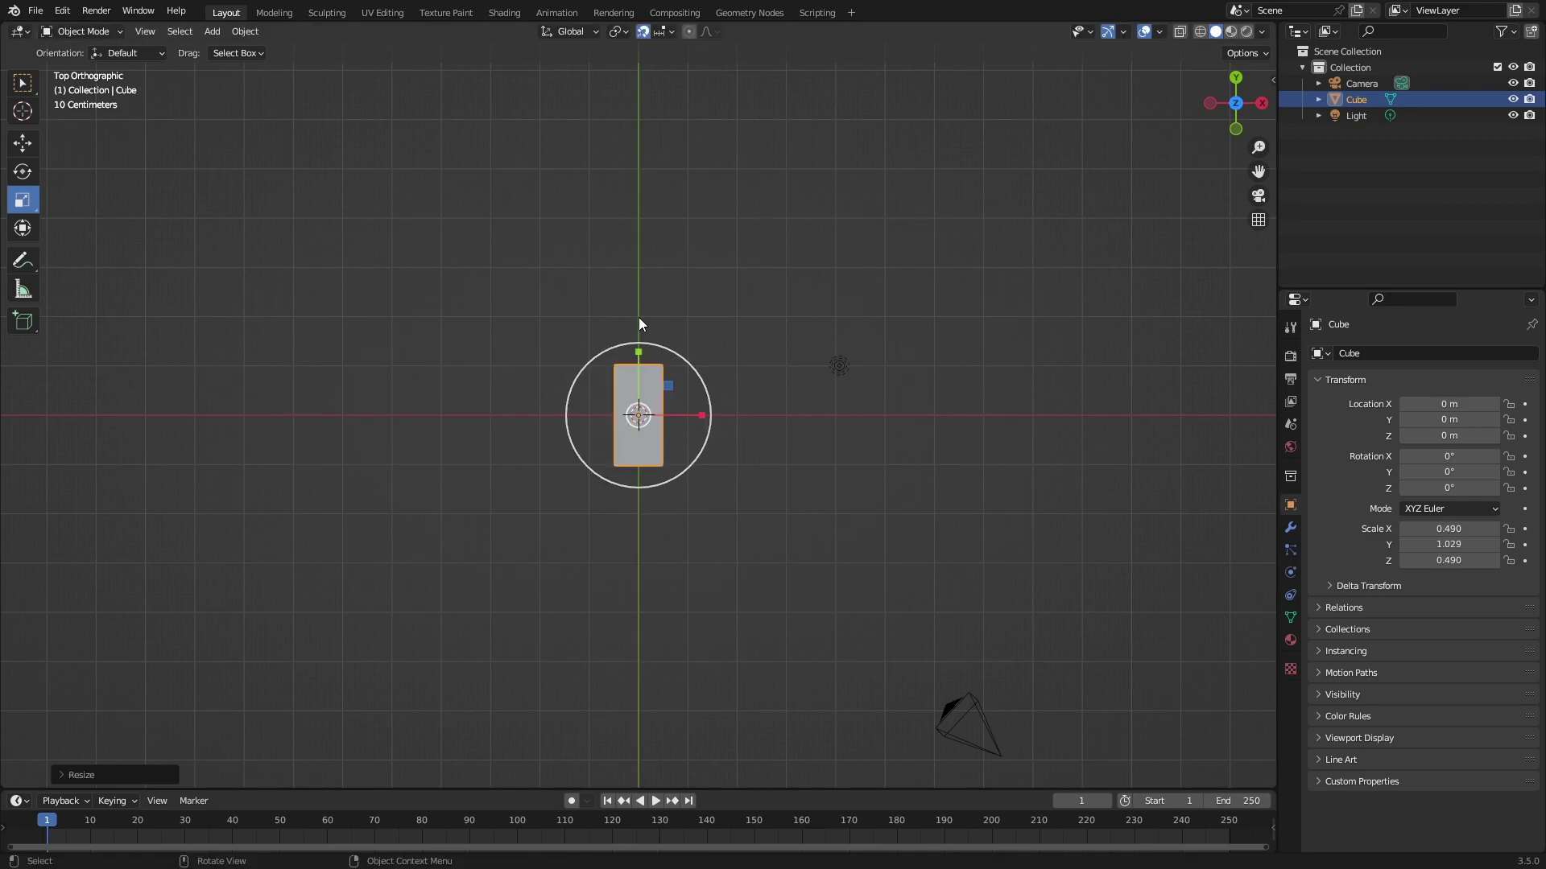
click(670, 298)
- Add a Bezier circle curve at the origin and scale it to 2.1
key(shift+a)
key(Escape)
key(shift+a)
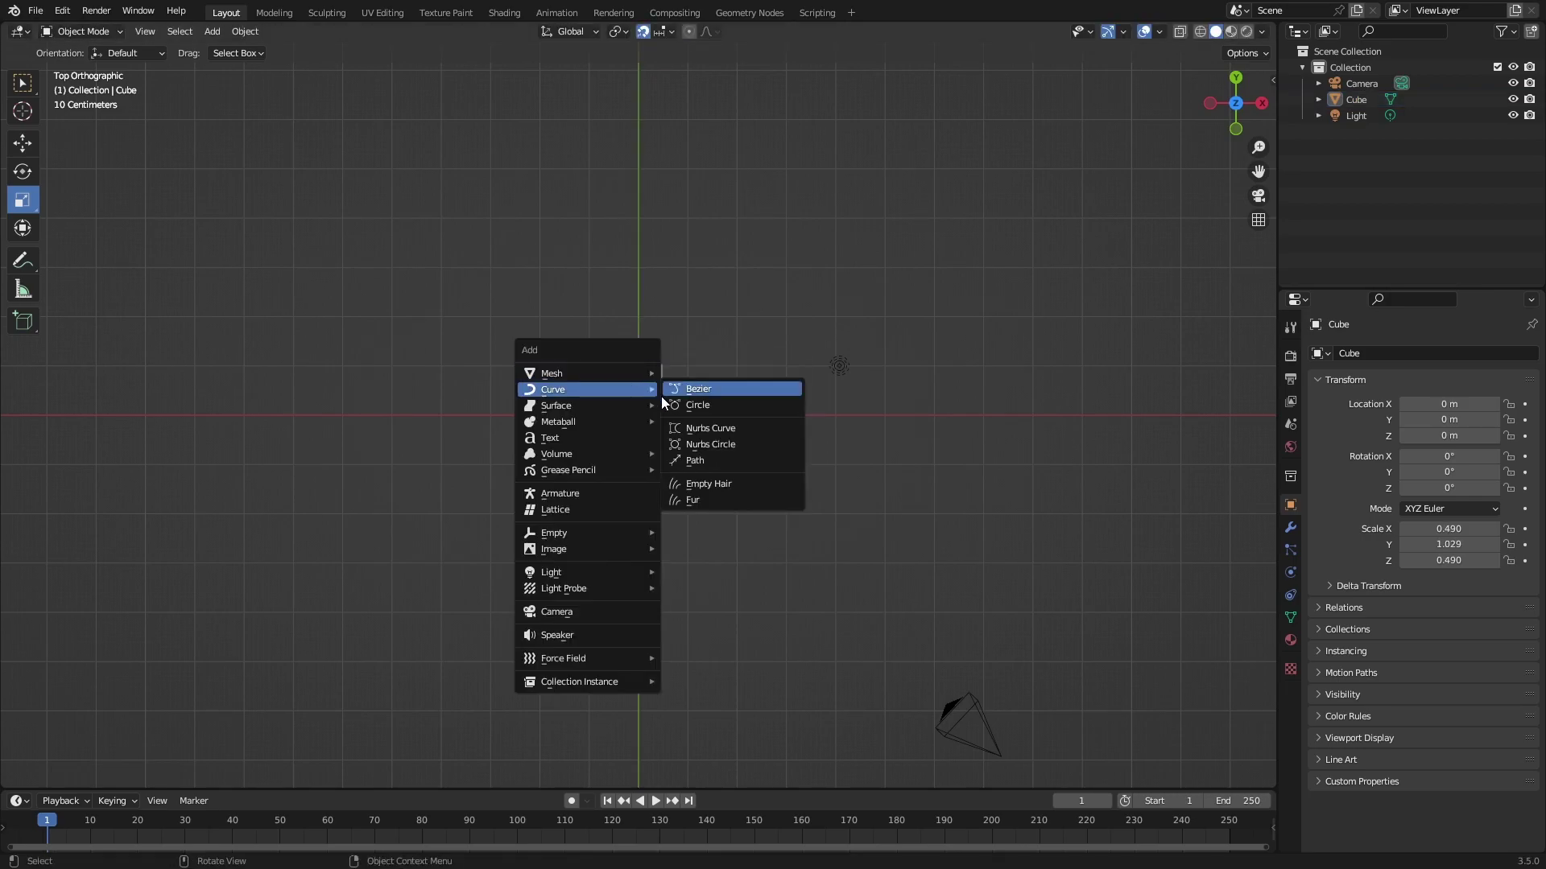
click(709, 407)
text(s2.1)
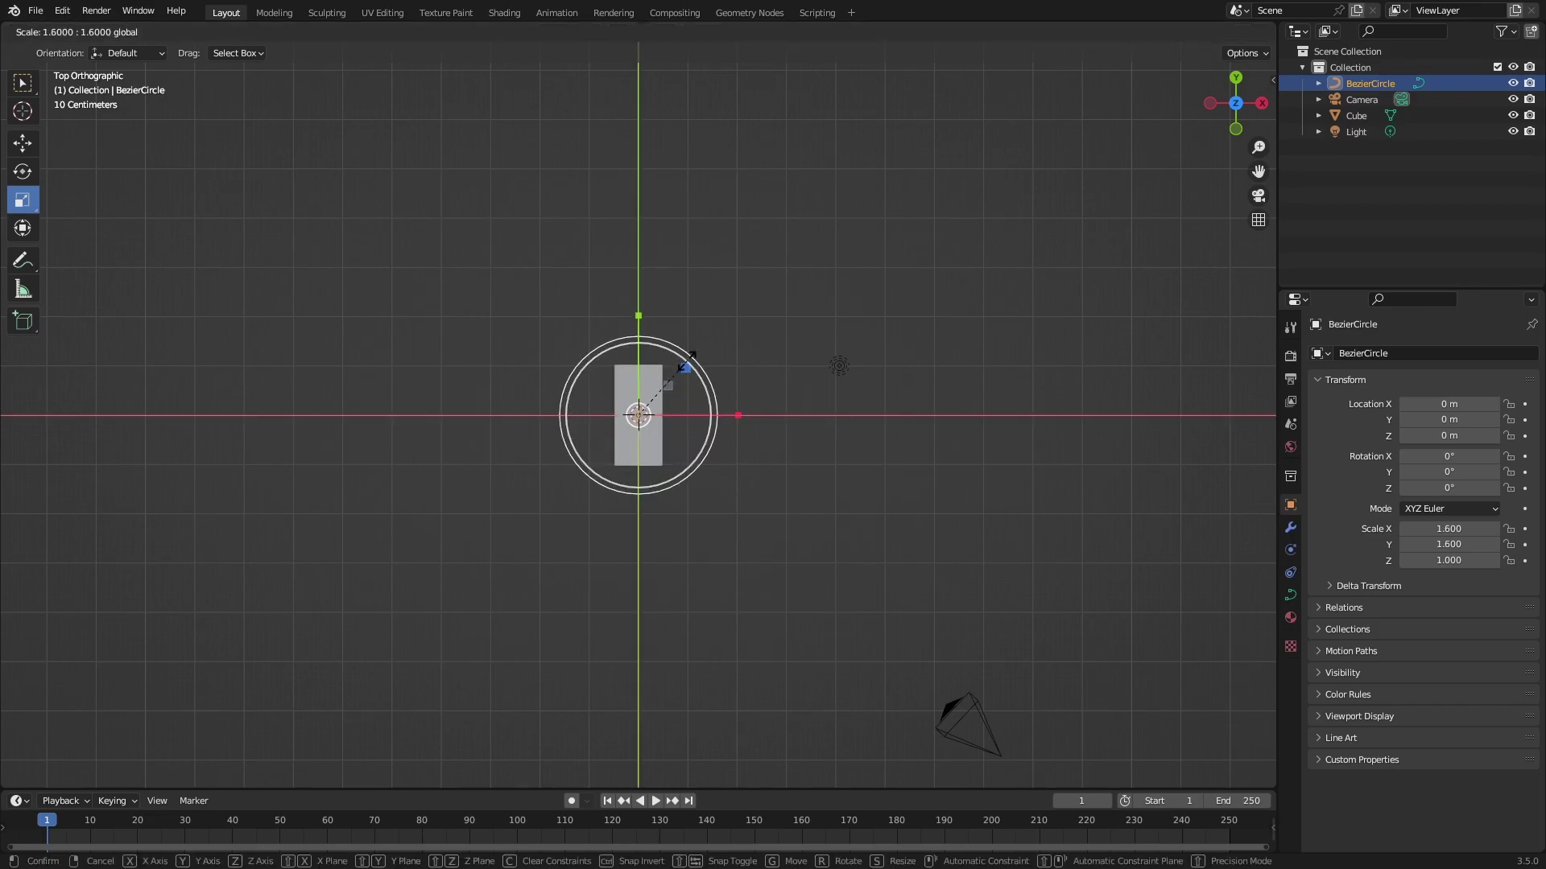
key(Return)
- Snap the 3D cursor to the circle's top point and add a new cube there
key(Tab)
key(shift+s)
click(638, 400)
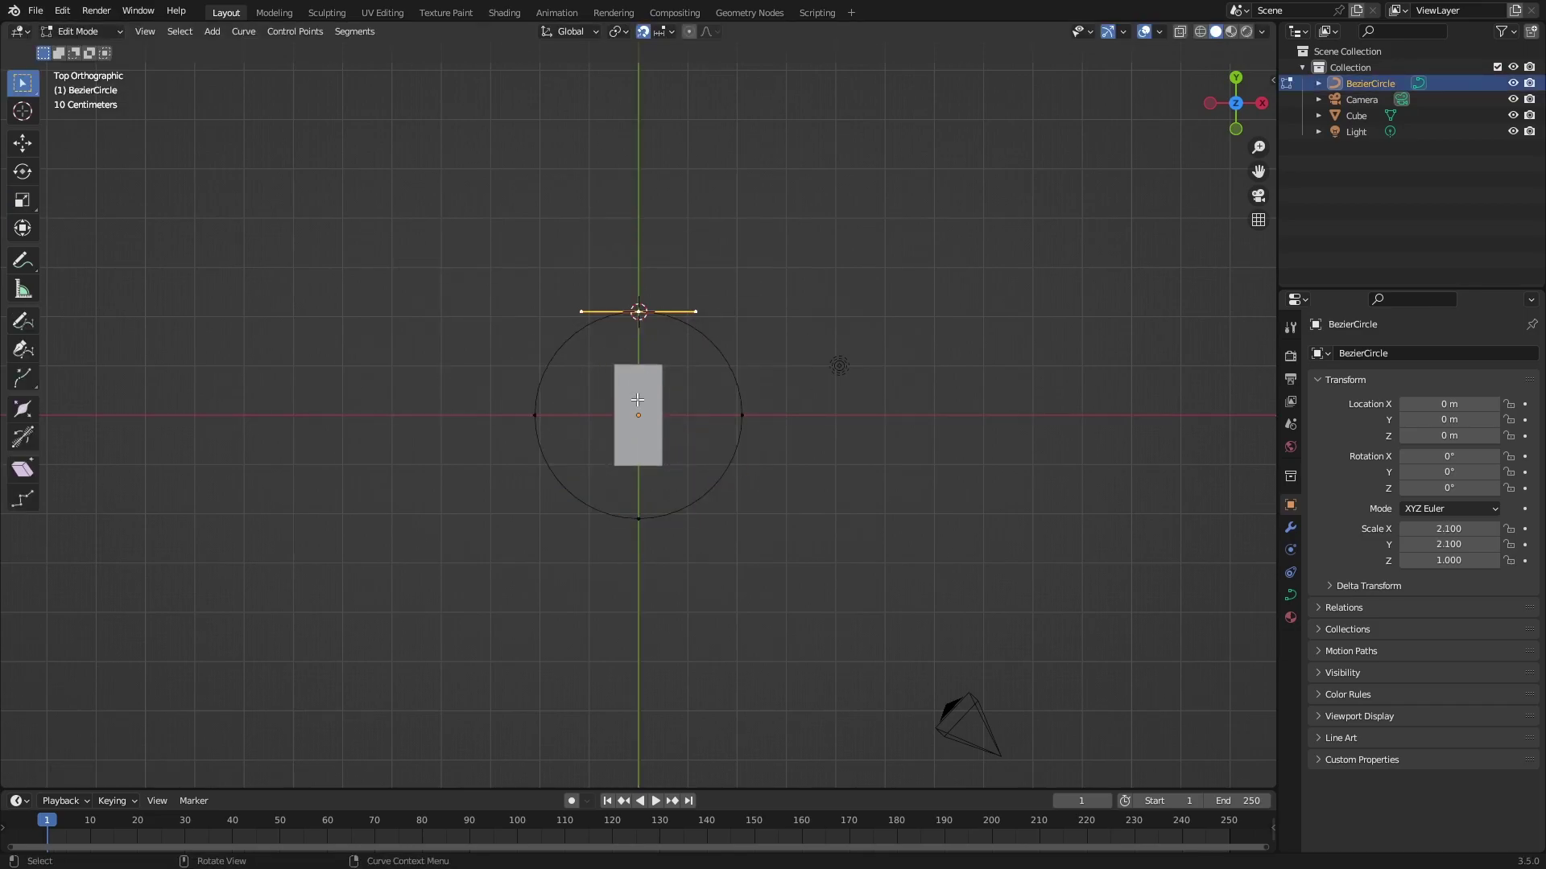
key(Tab)
key(shift+a)
click(712, 366)
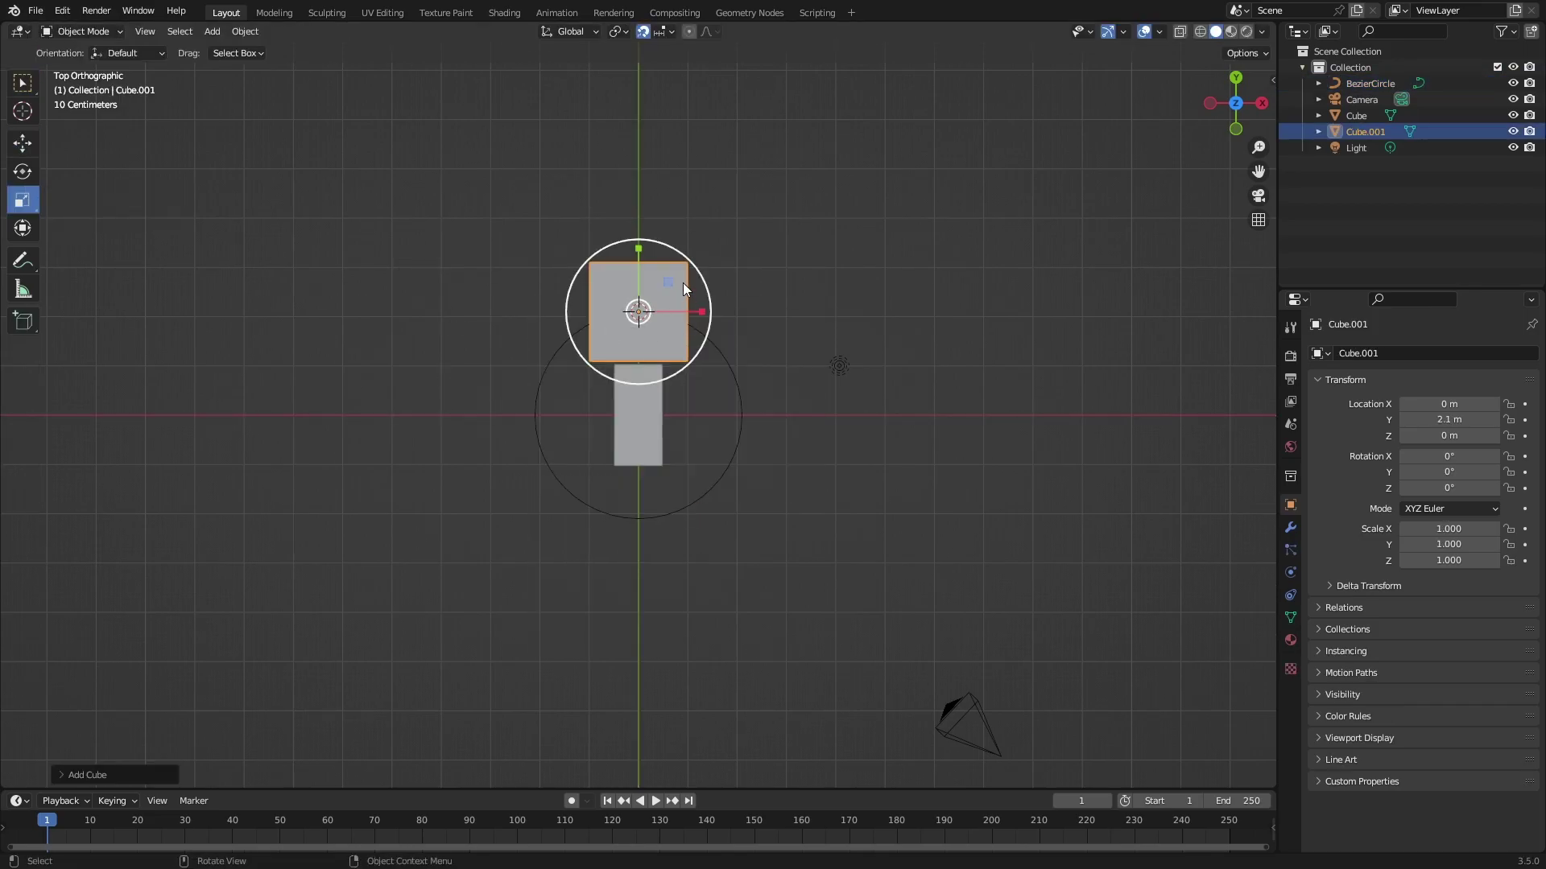
- Shrink the new cube to 0.21 and parent it to the circle
text(s0.3)
key(Return)
scroll(650, 299, up, 3)
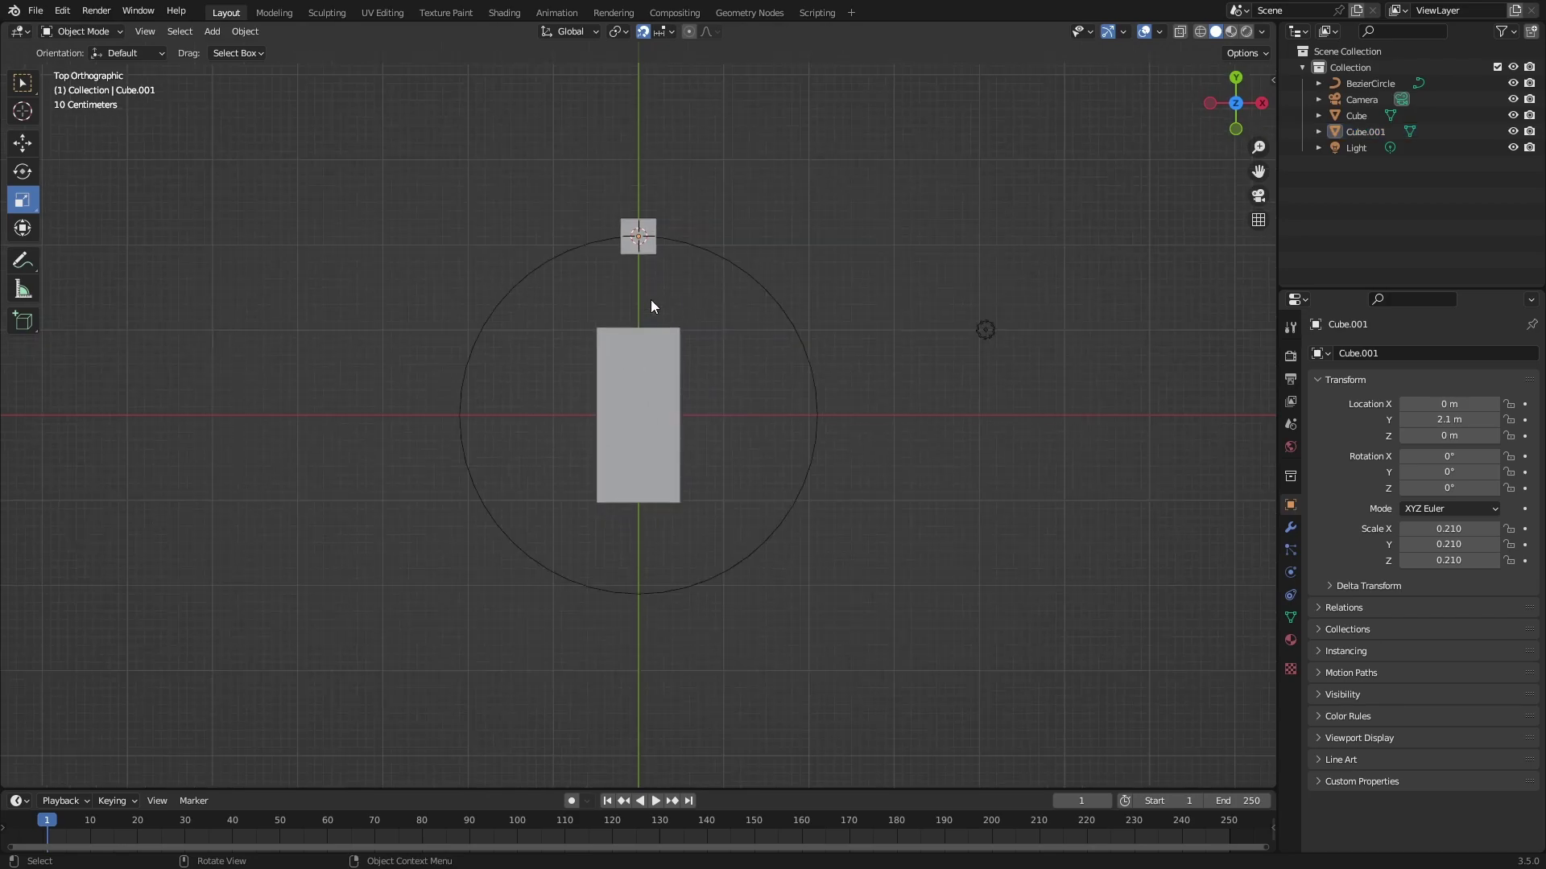
shift+click(714, 258)
key(ctrl+p)
click(640, 217)
- Position the small cube onto the circle's line
click(23, 144)
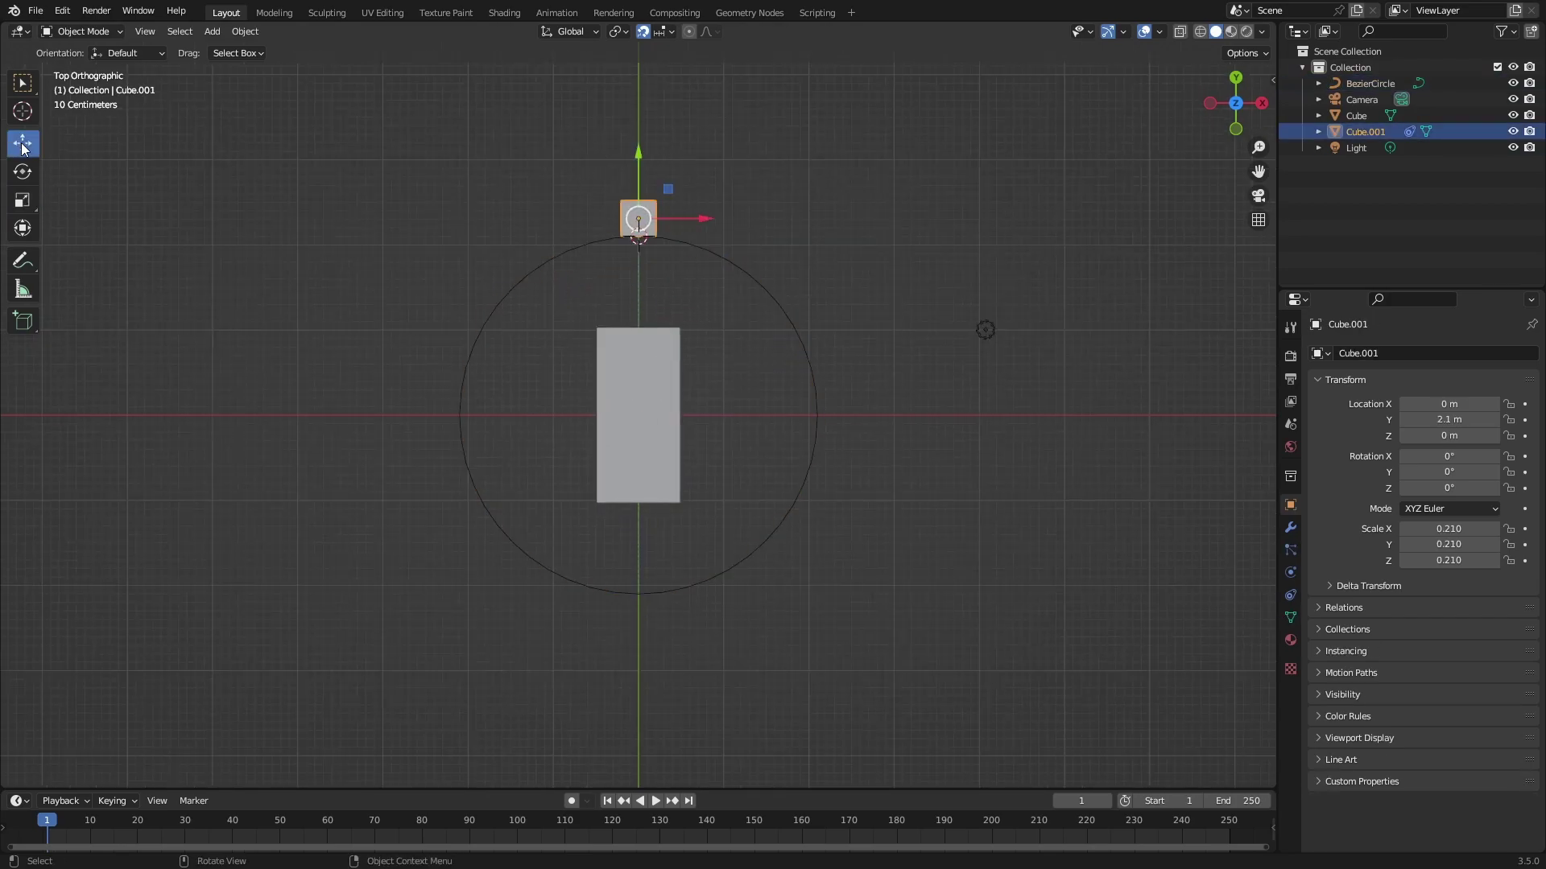
drag(644, 172, 644, 191)
click(669, 215)
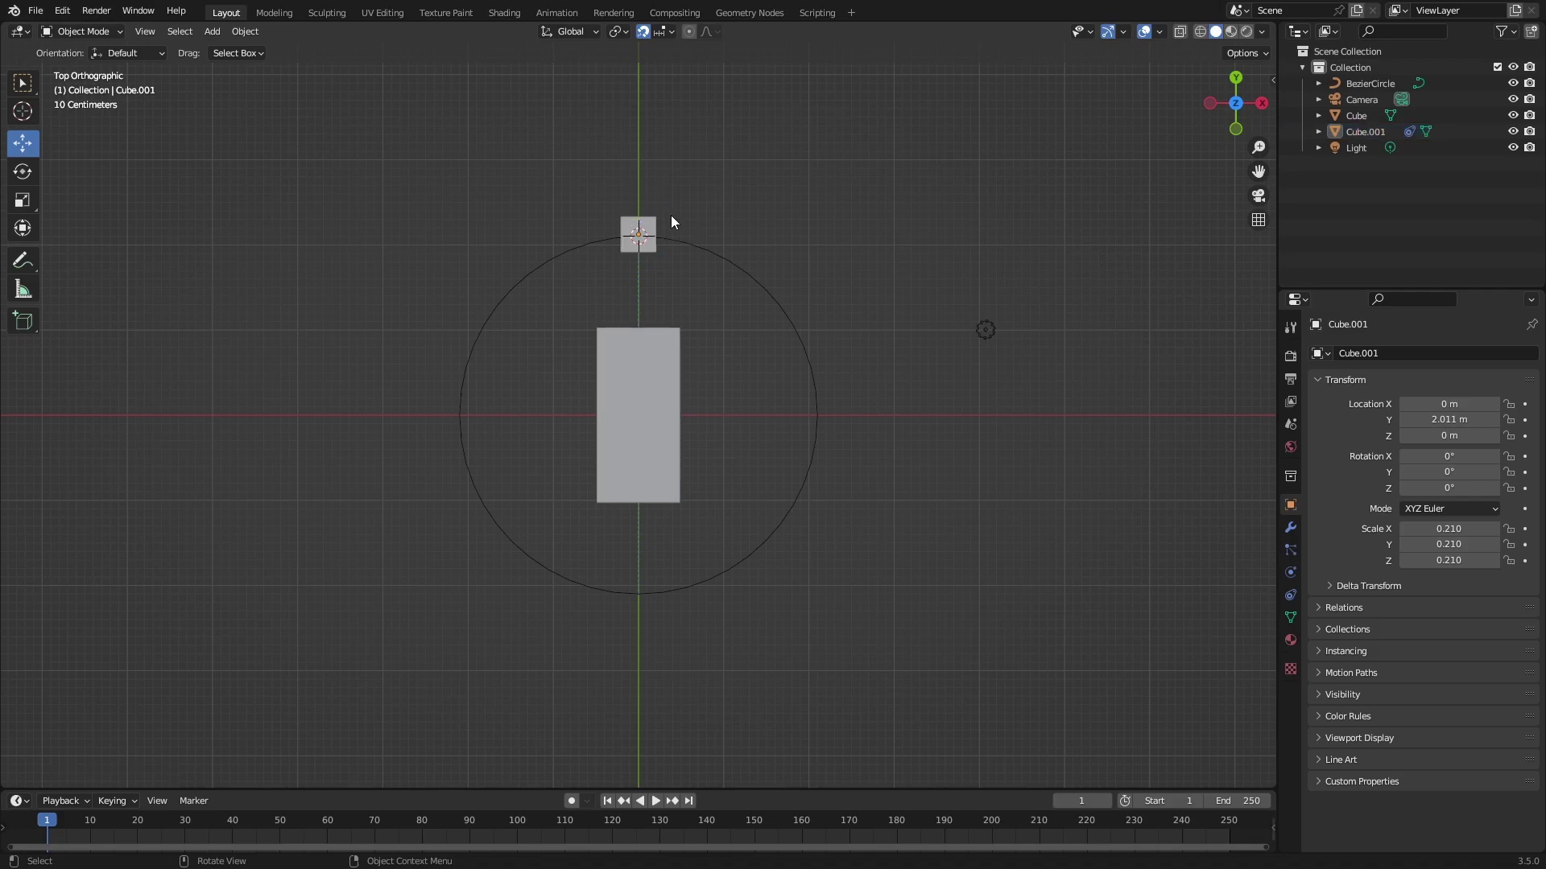
key(ctrl+z)
key(ctrl+z)
click(660, 233)
key(shift+s)
click(647, 195)
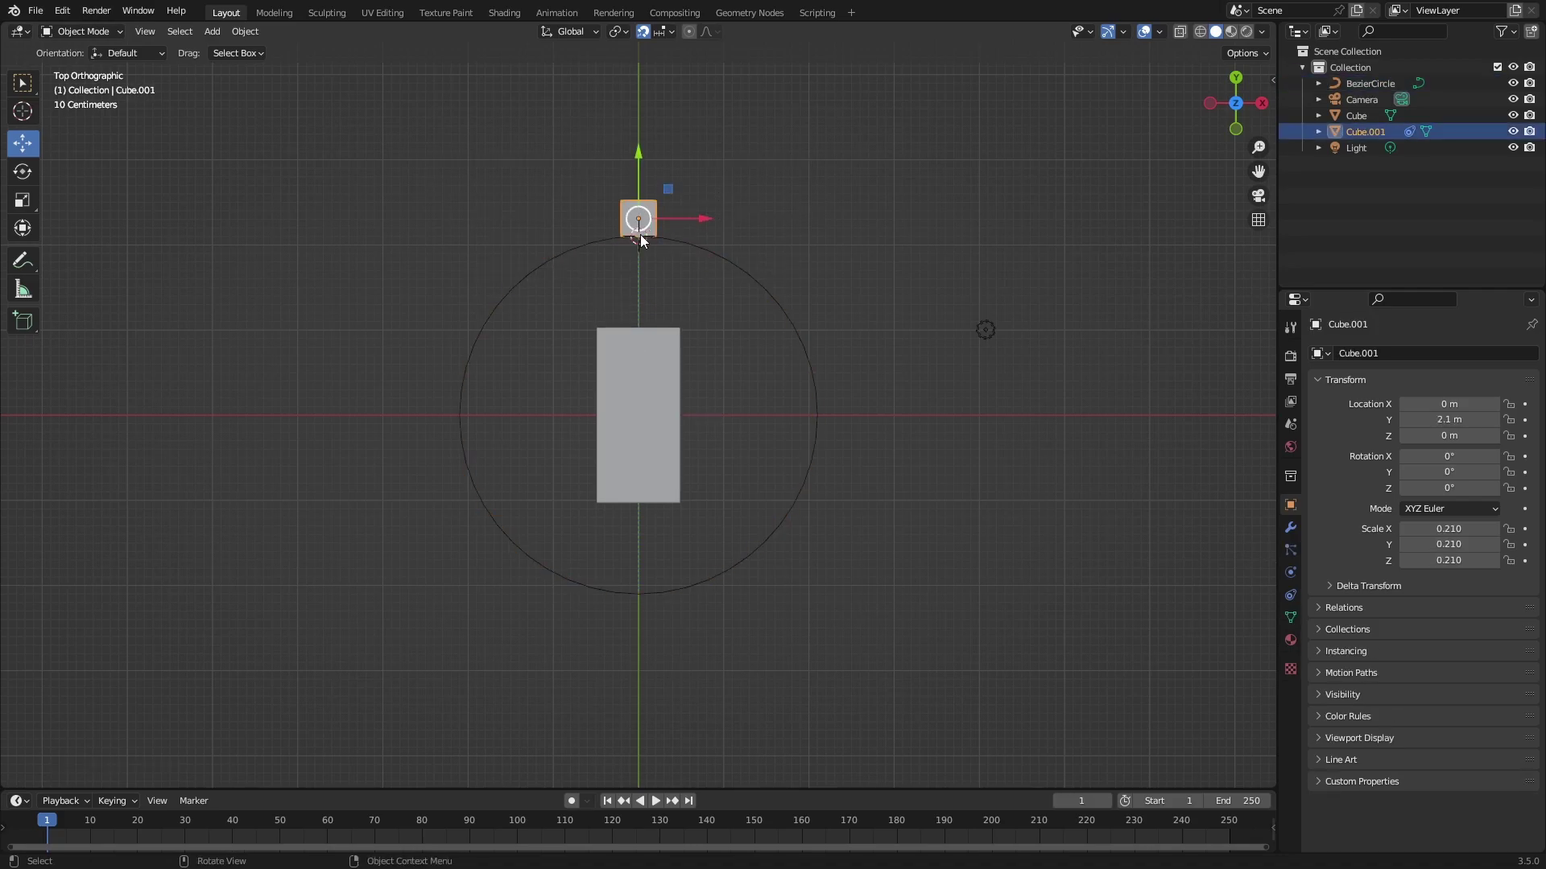
drag(640, 240, 637, 184)
click(671, 229)
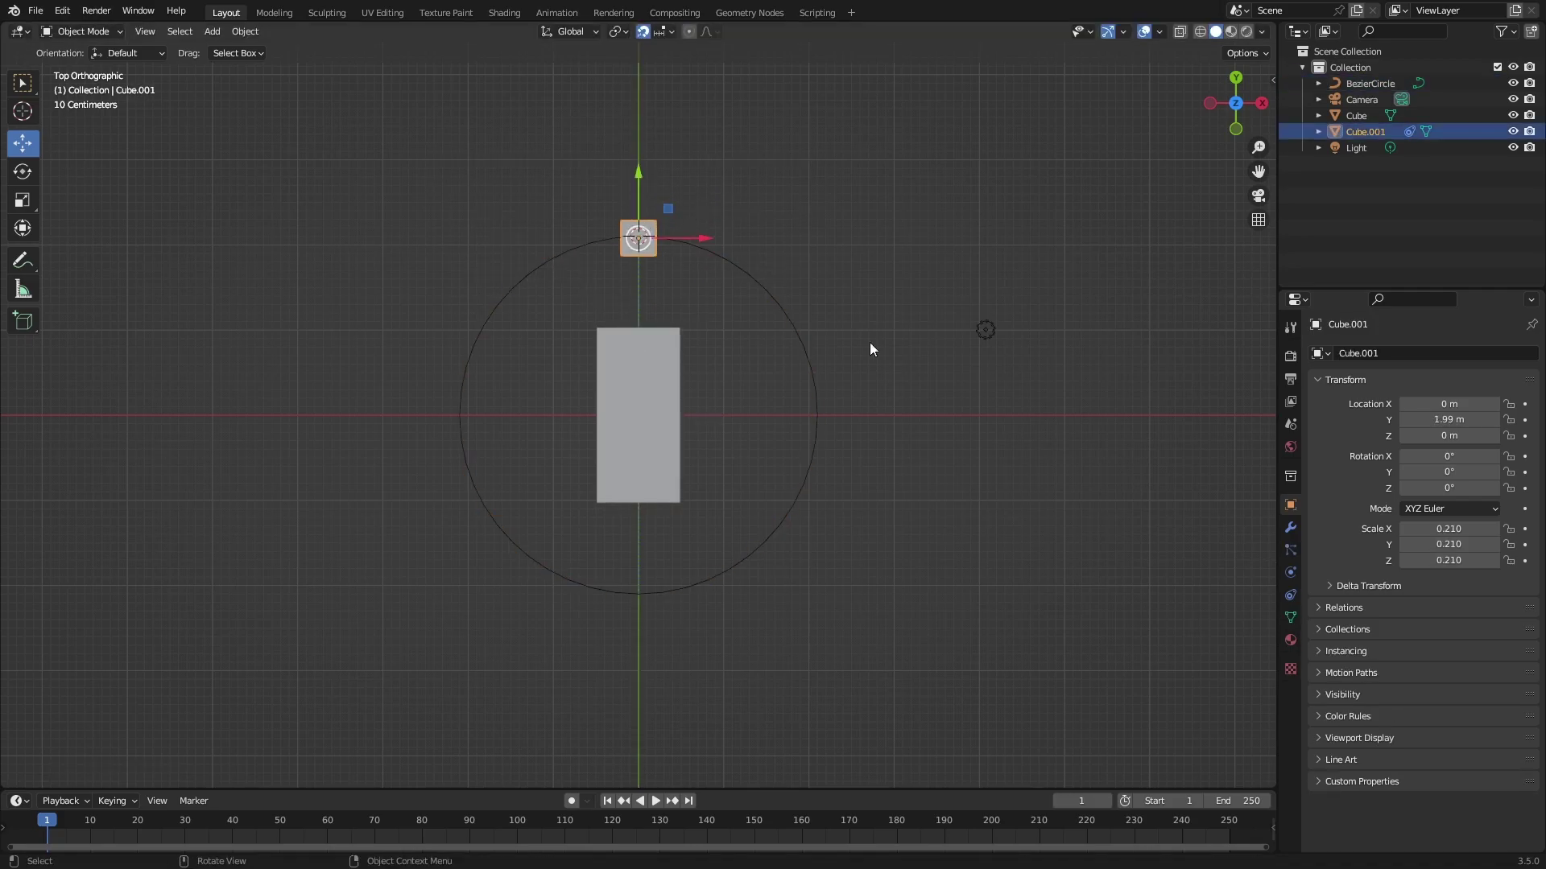
- Give the cube a Follow Path constraint and animate the circle's path over 200 frames
click(1291, 595)
click(1361, 541)
drag(345, 596, 401, 596)
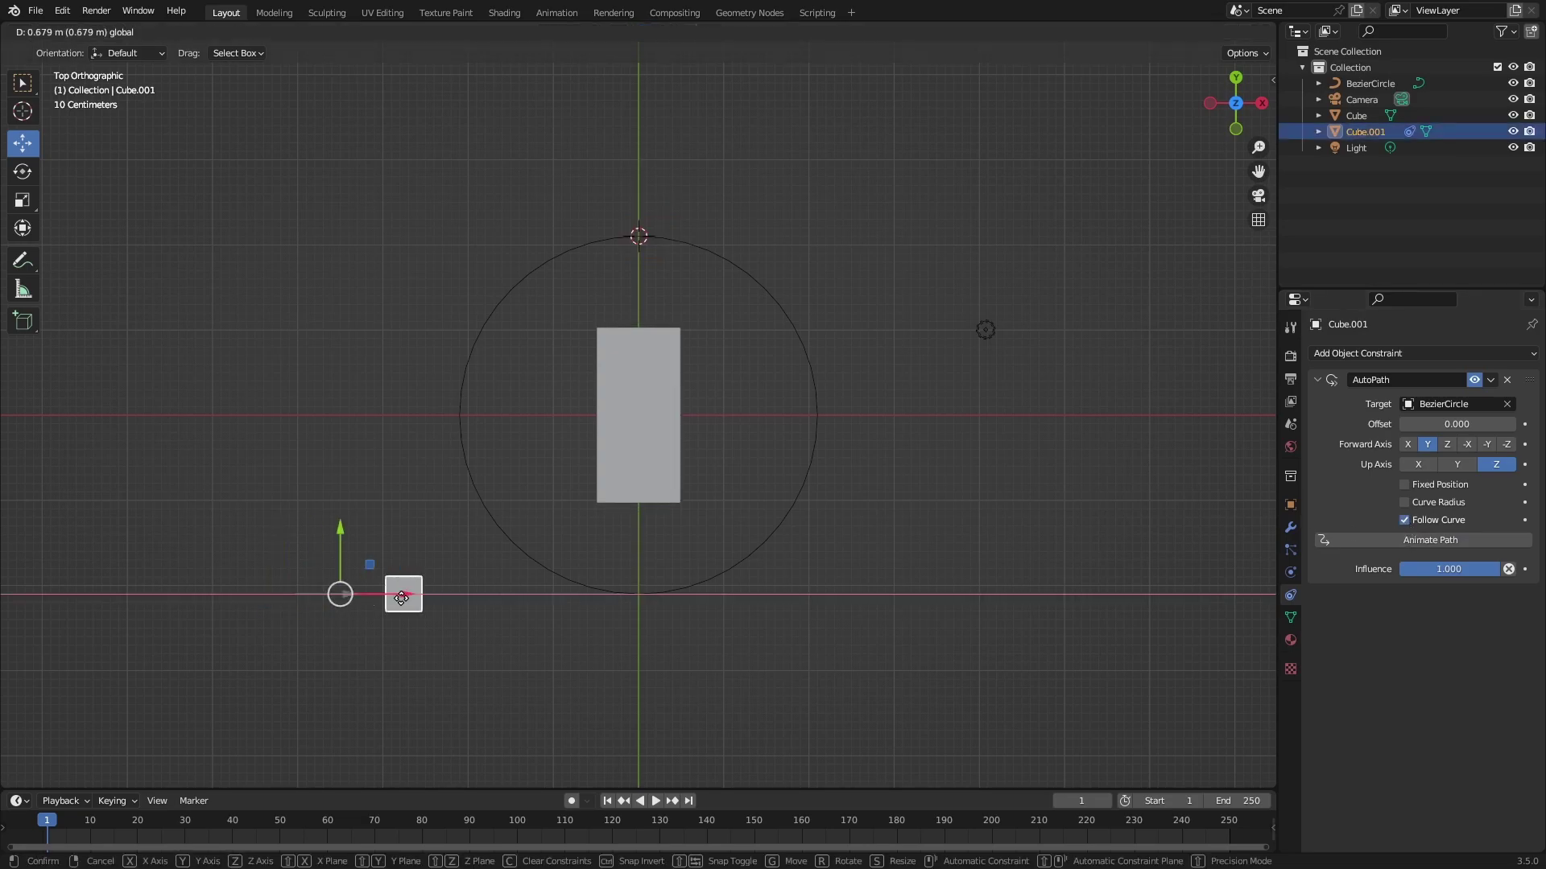
click(509, 608)
key(space)
click(791, 508)
click(1290, 595)
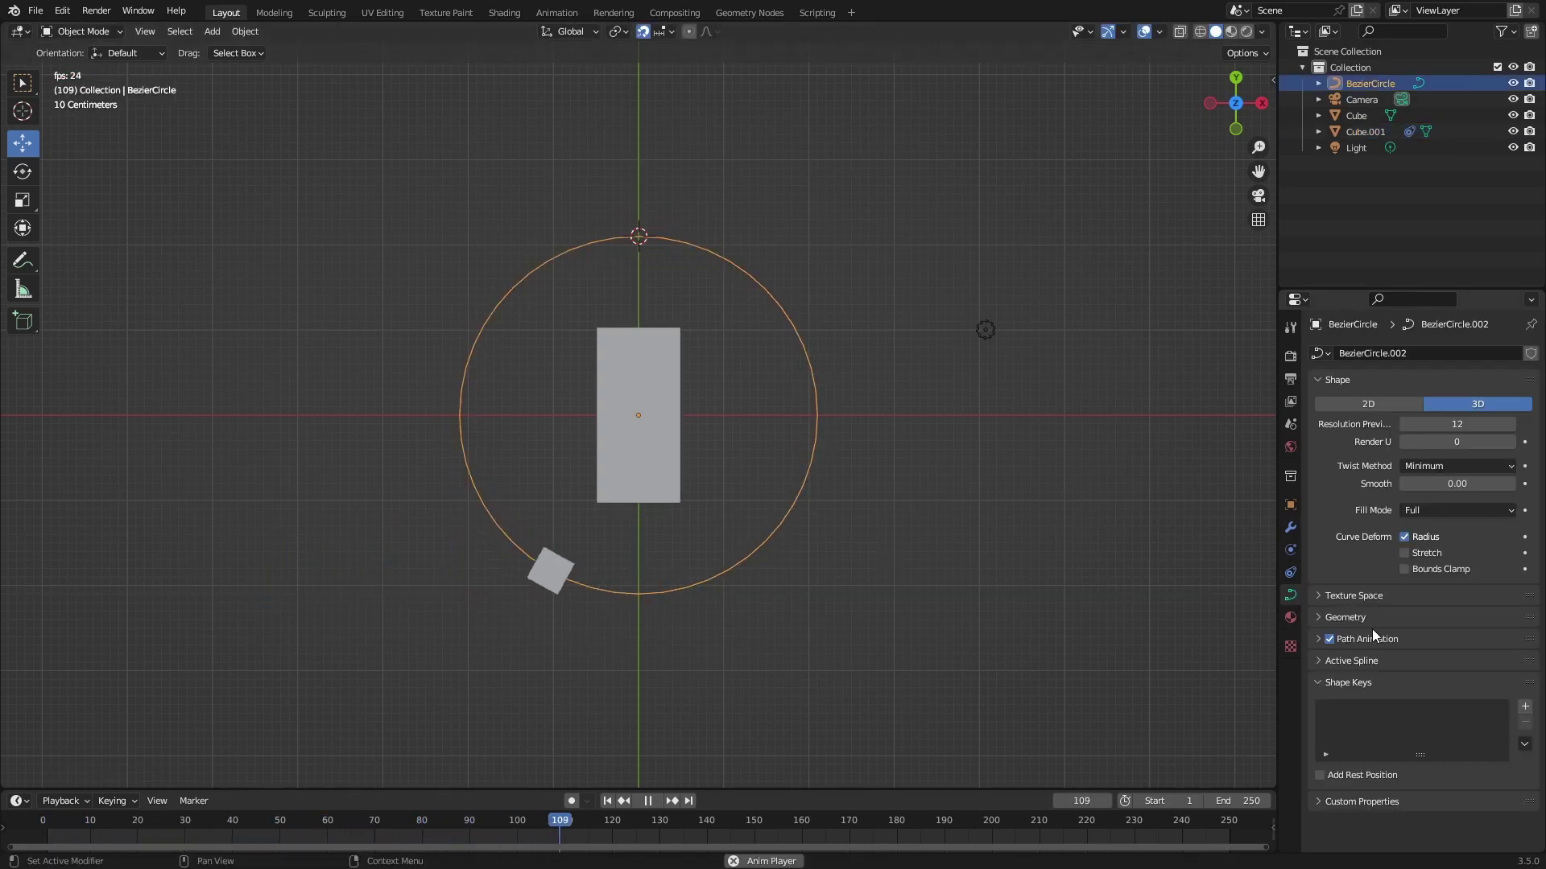
click(1369, 638)
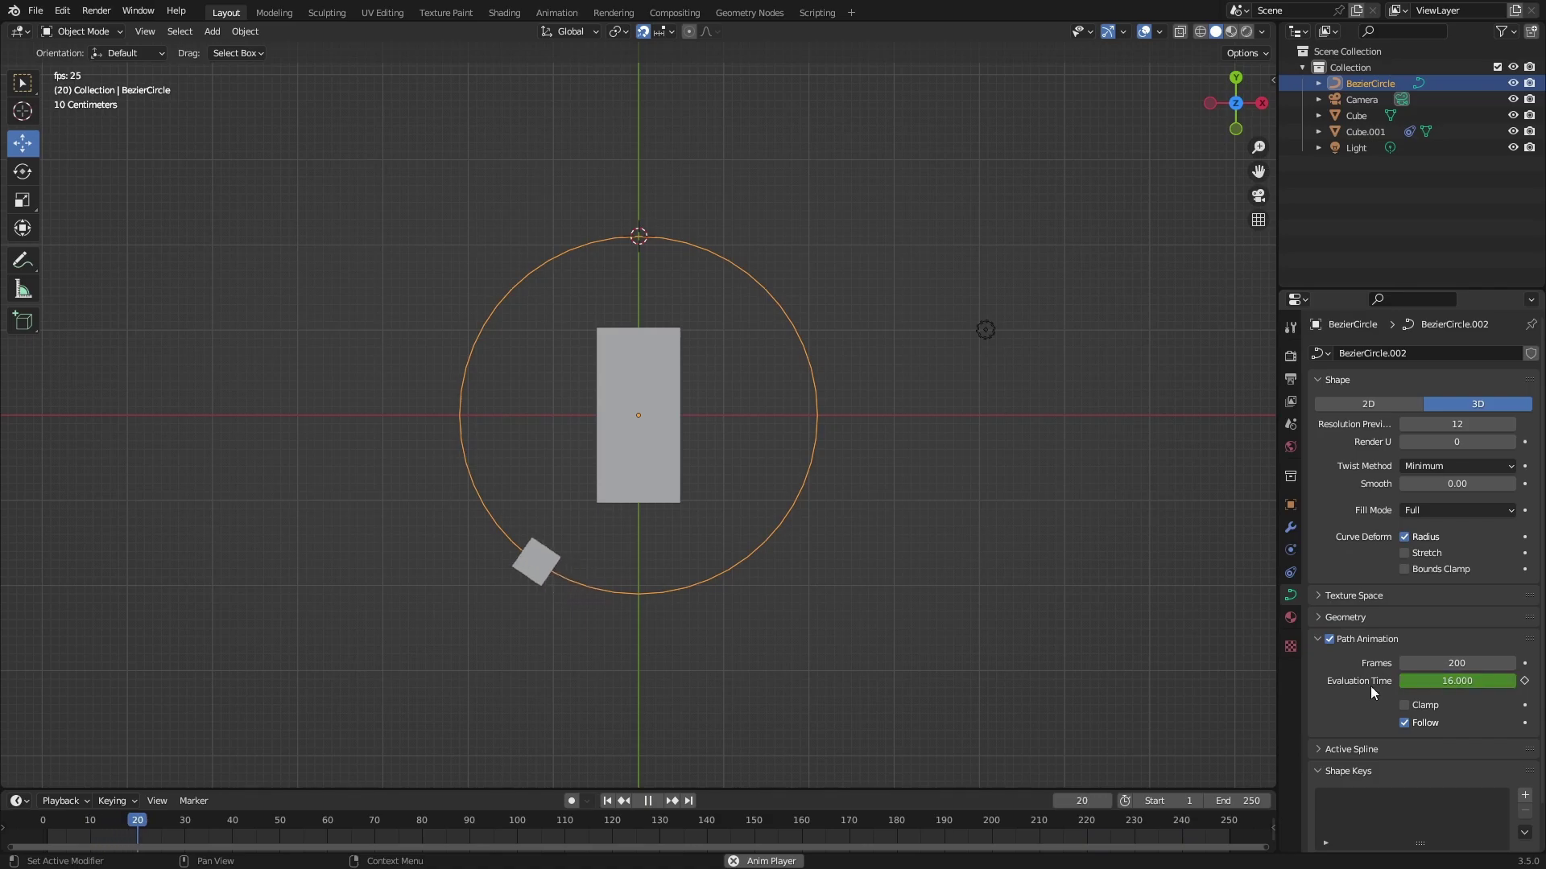
- Set the output frame rate to 60 fps with 200 frames, then stop playback
click(1290, 379)
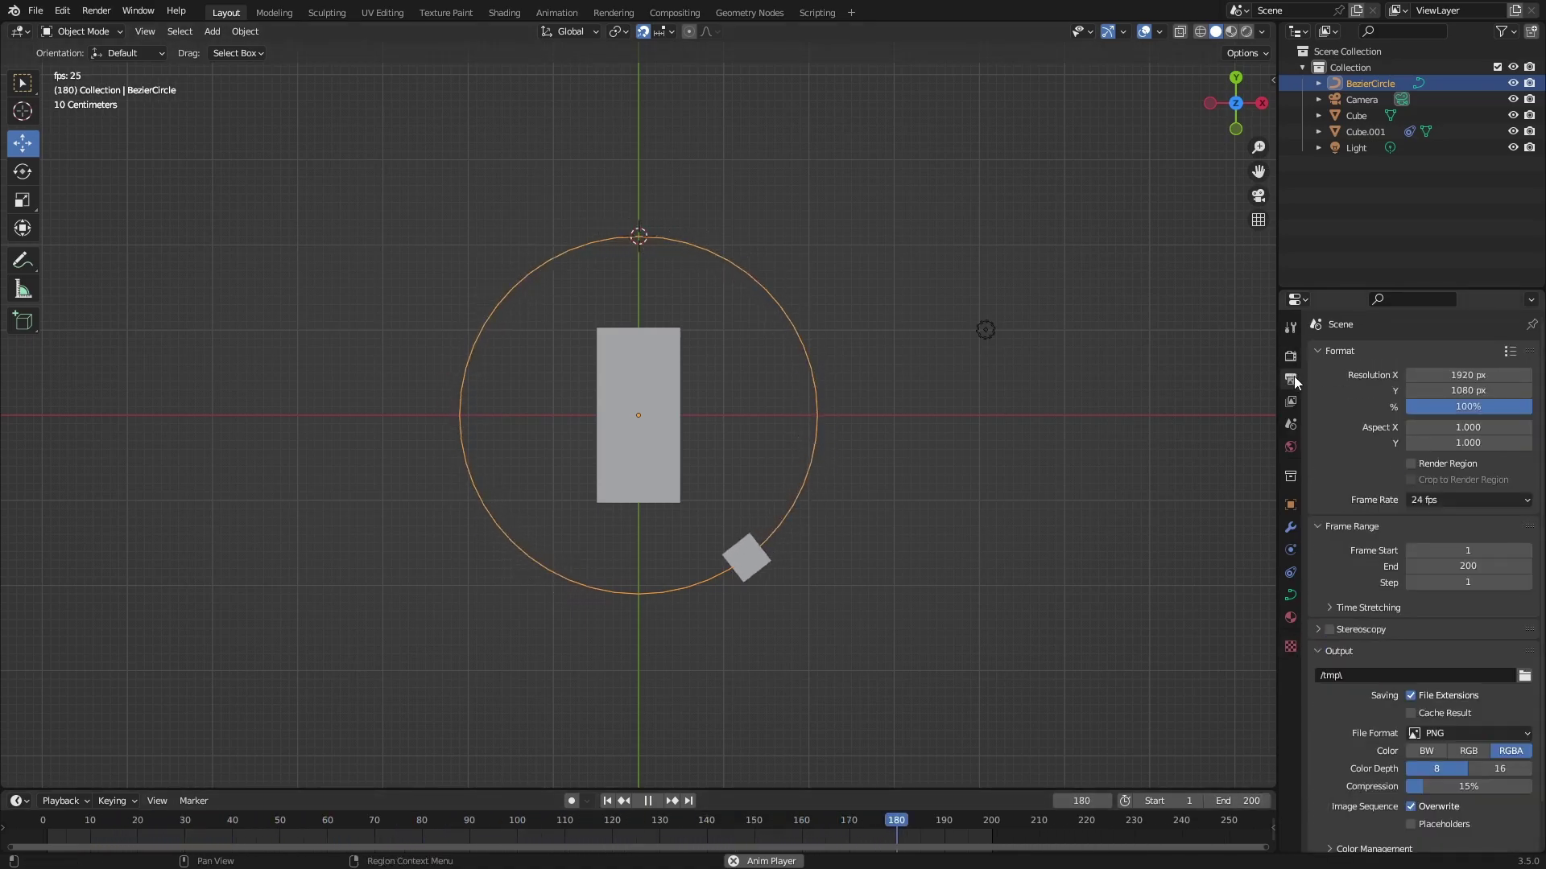
click(1469, 500)
click(1453, 627)
click(1040, 448)
key(space)
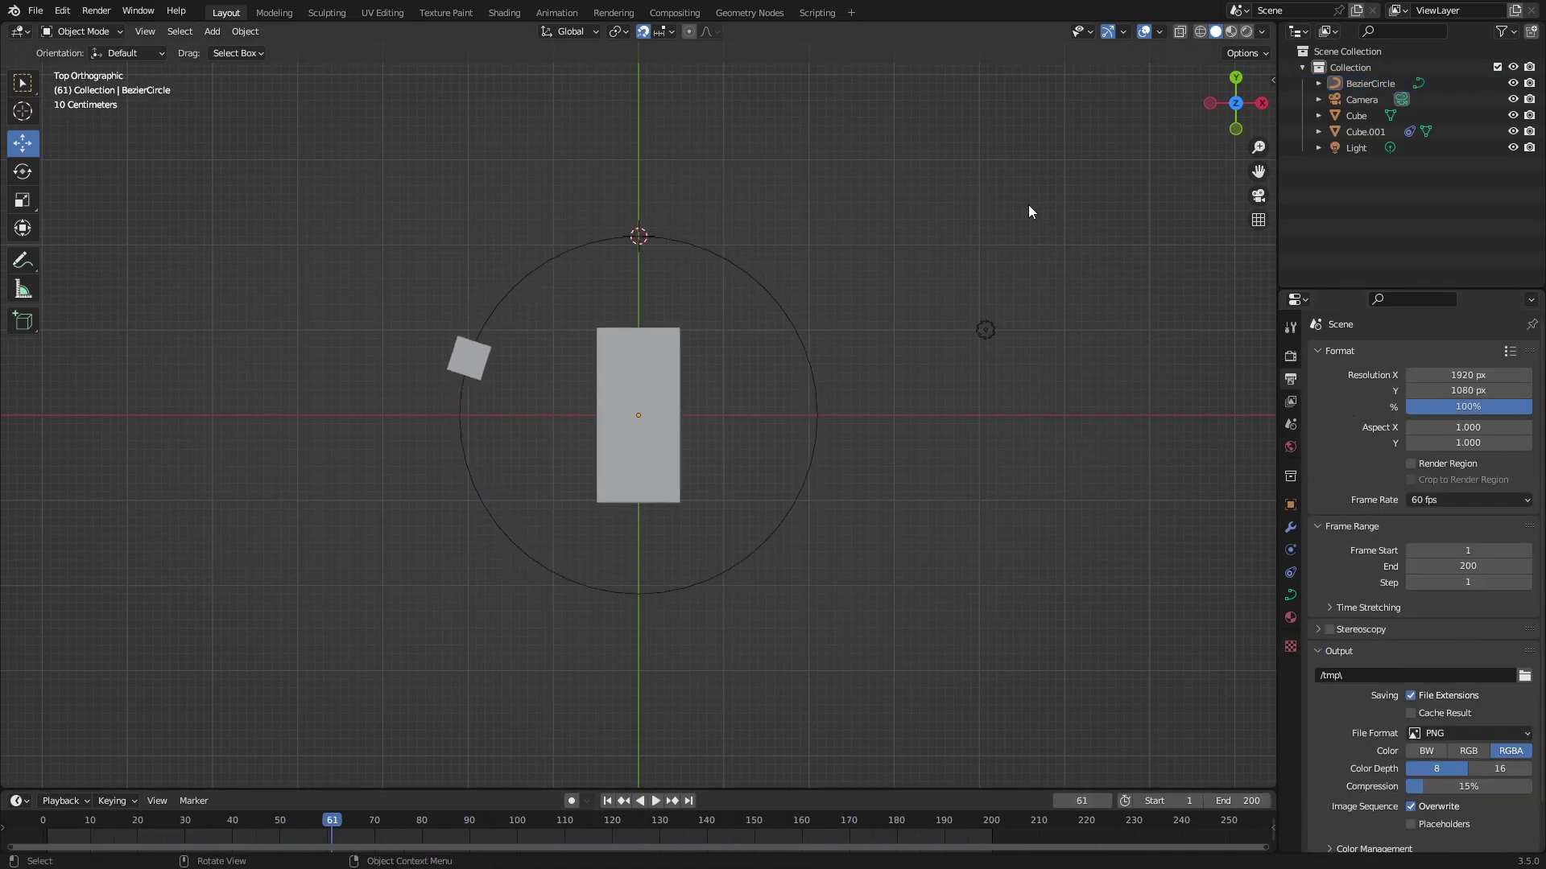
key(shift+a)
key(shift+a)
- Add a second circle curve and move it along X, checking from side and front views
click(704, 323)
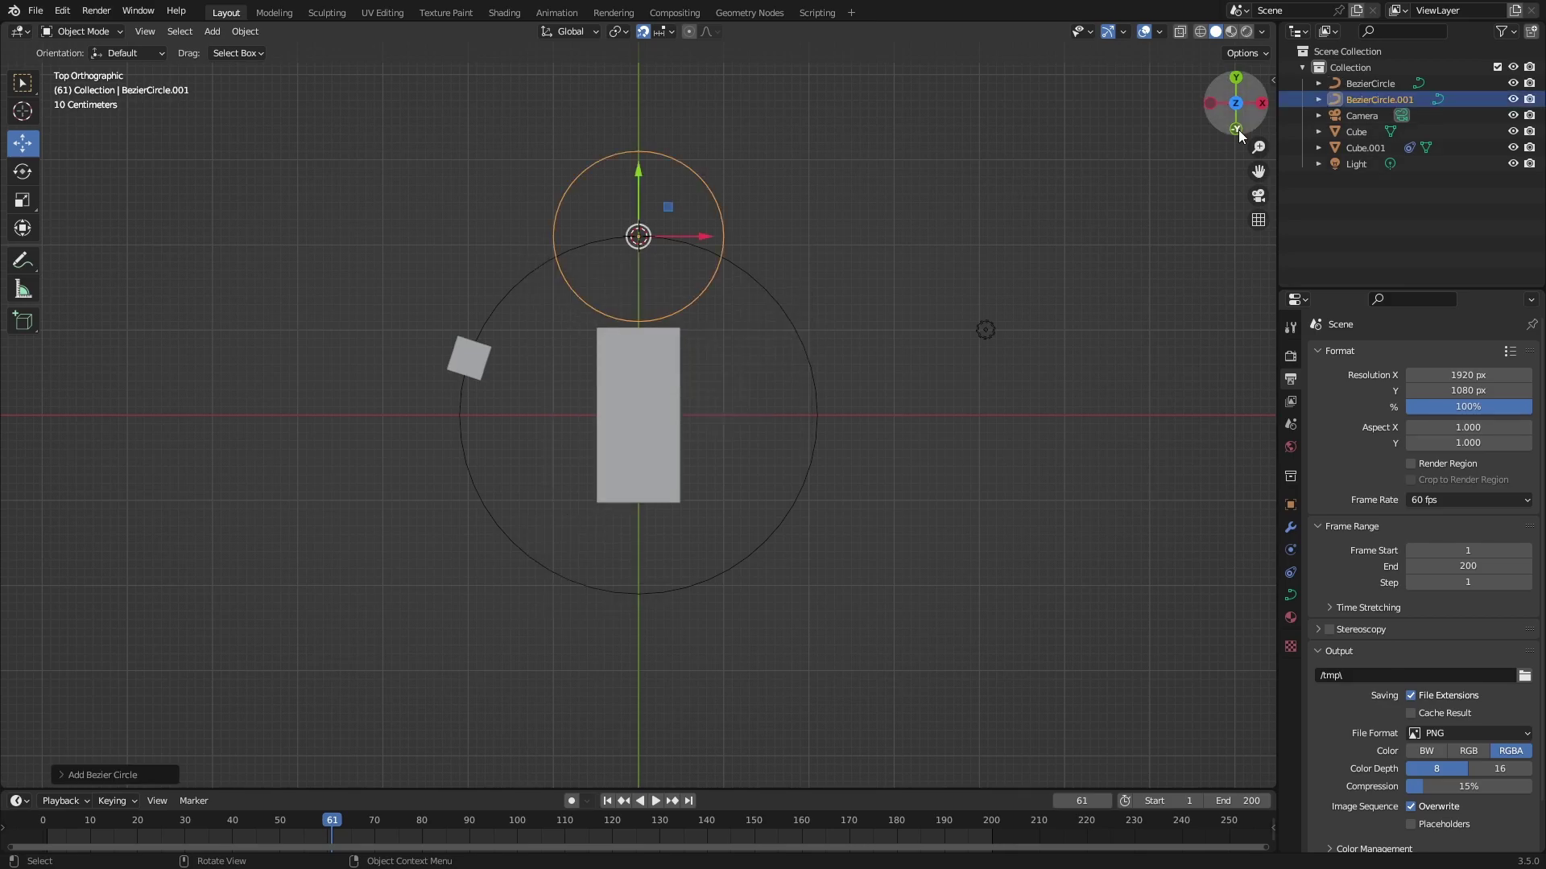
click(668, 375)
key(ctrl+z)
mouse_move(692, 418)
mouse_down()
mouse_move(958, 415)
mouse_move(852, 504)
mouse_up()
click(1210, 103)
click(1261, 103)
click(1210, 103)
- Snap the 3D cursor to the second circle's top point
key(Tab)
click(640, 315)
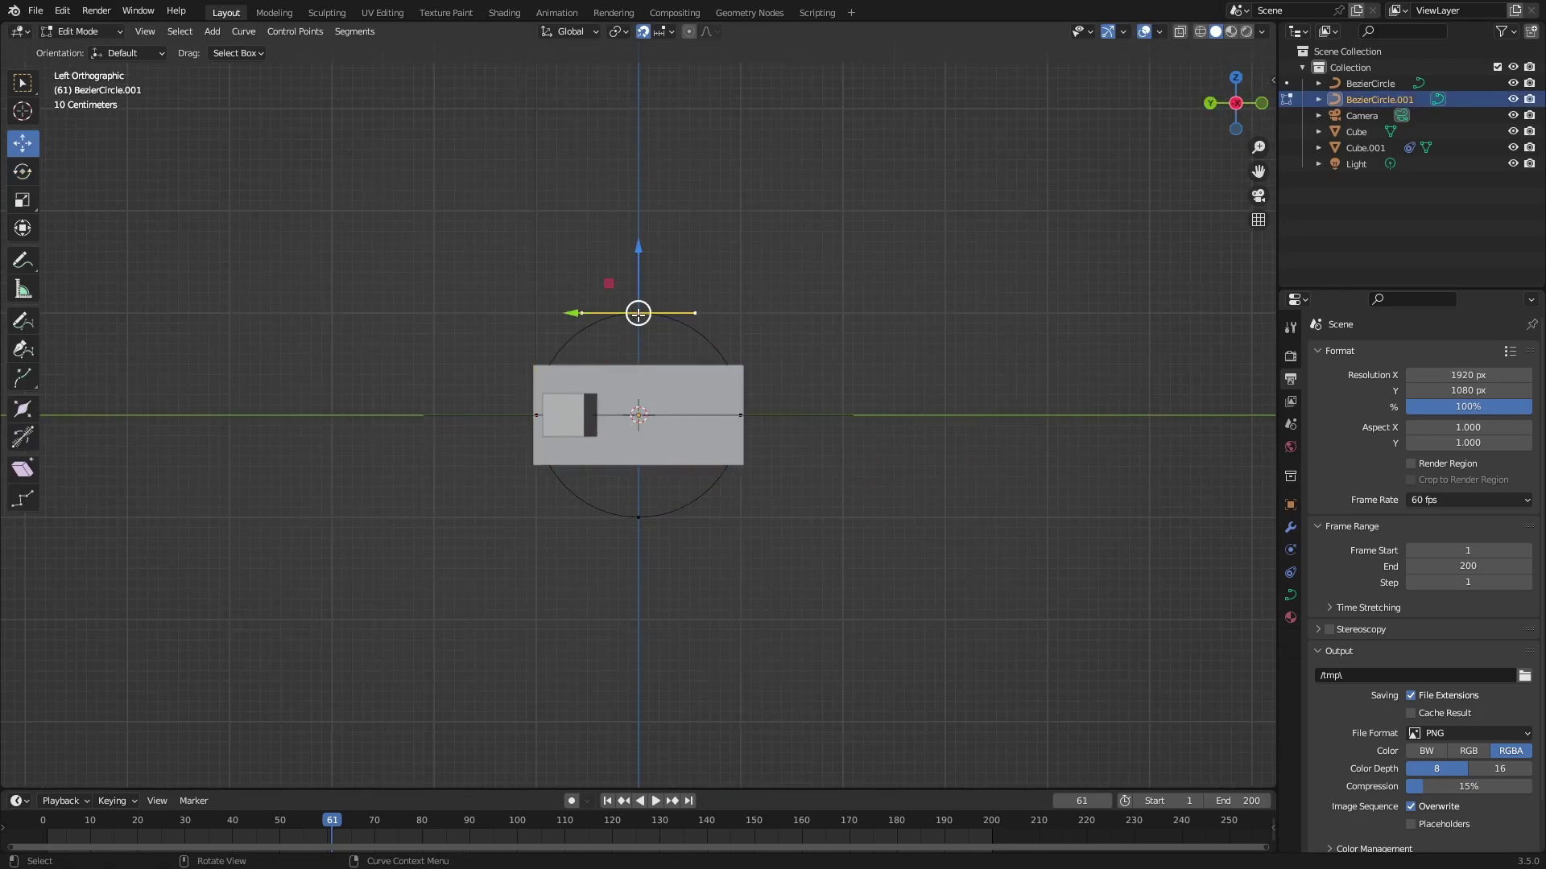
shift+right_click(640, 314)
key(Tab)
click(555, 340)
key(shift+s)
- Add a cube at the cursor, scale it by 0.1, and parent it to the second circle
key(shift+a)
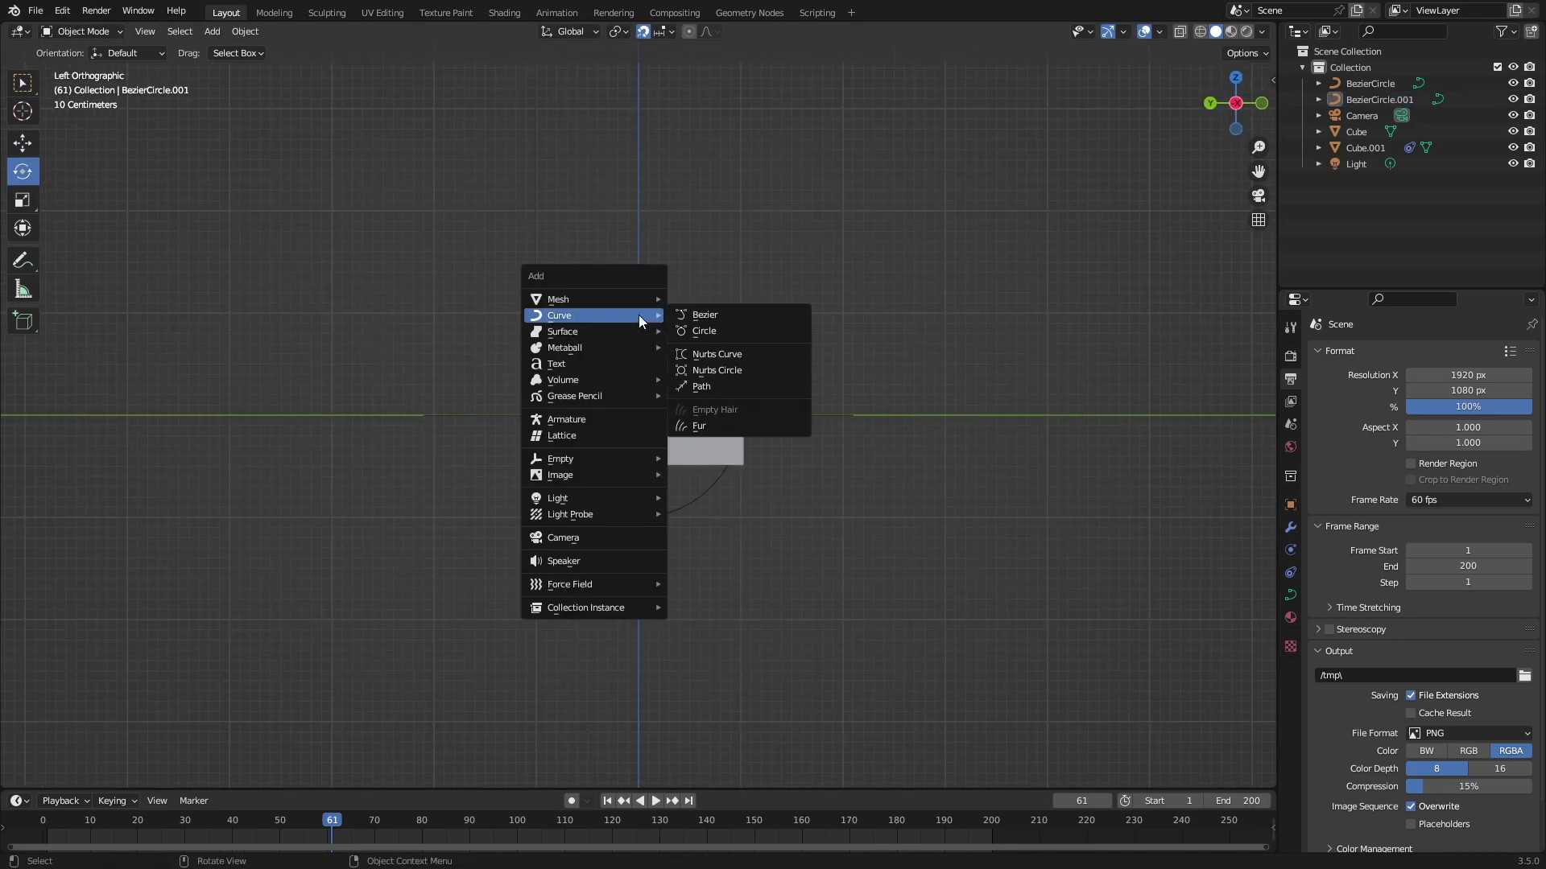
mouse_move(558, 298)
click(684, 332)
text(s0.1)
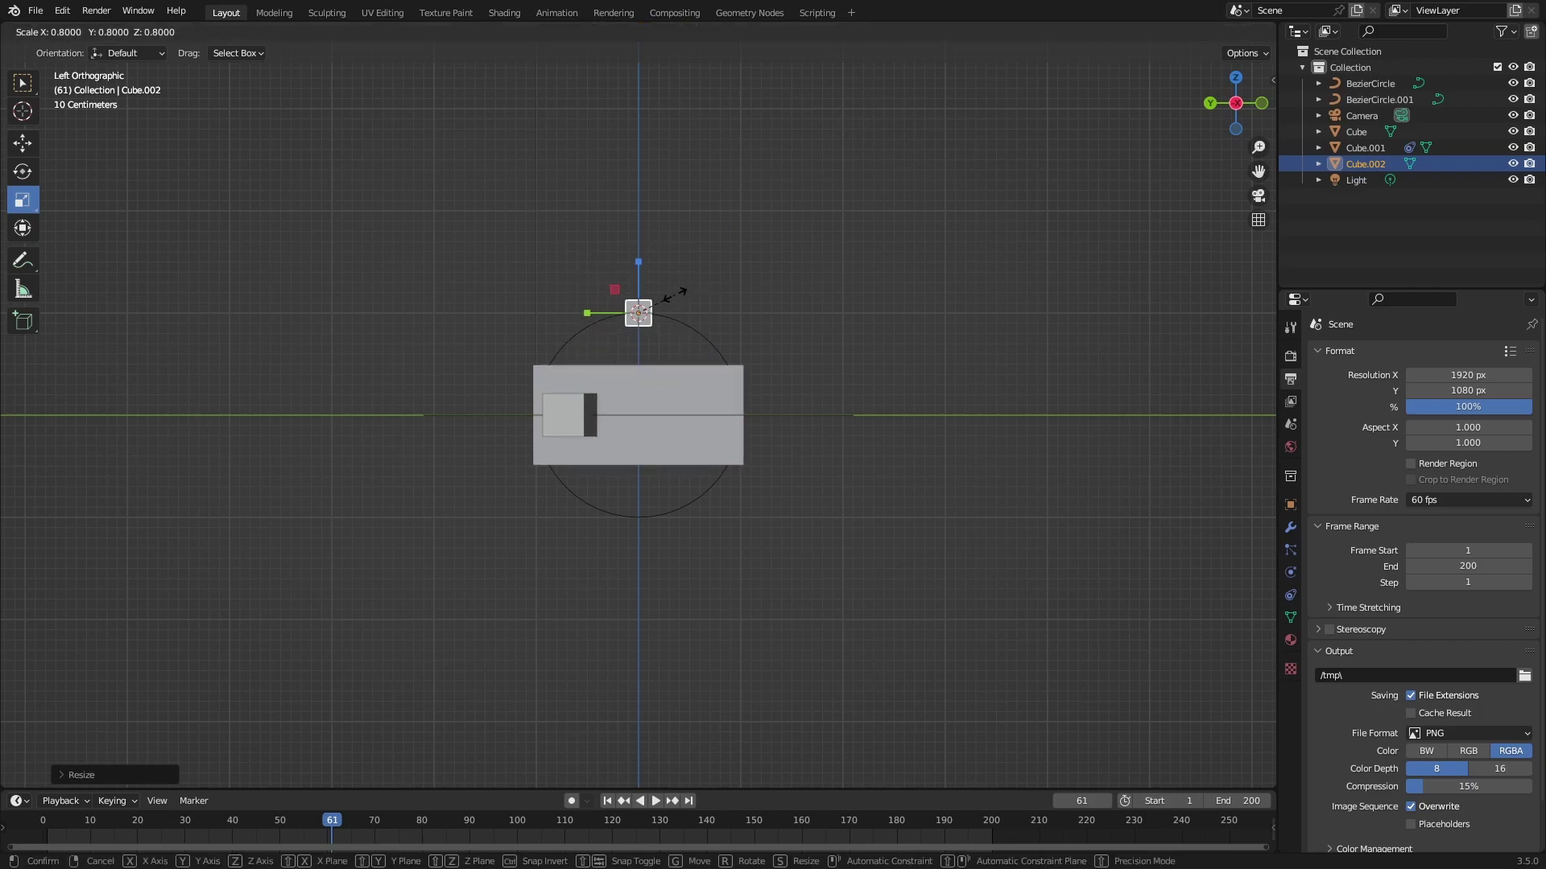
key(Return)
shift+click(673, 317)
key(ctrl+p)
click(670, 317)
click(1365, 164)
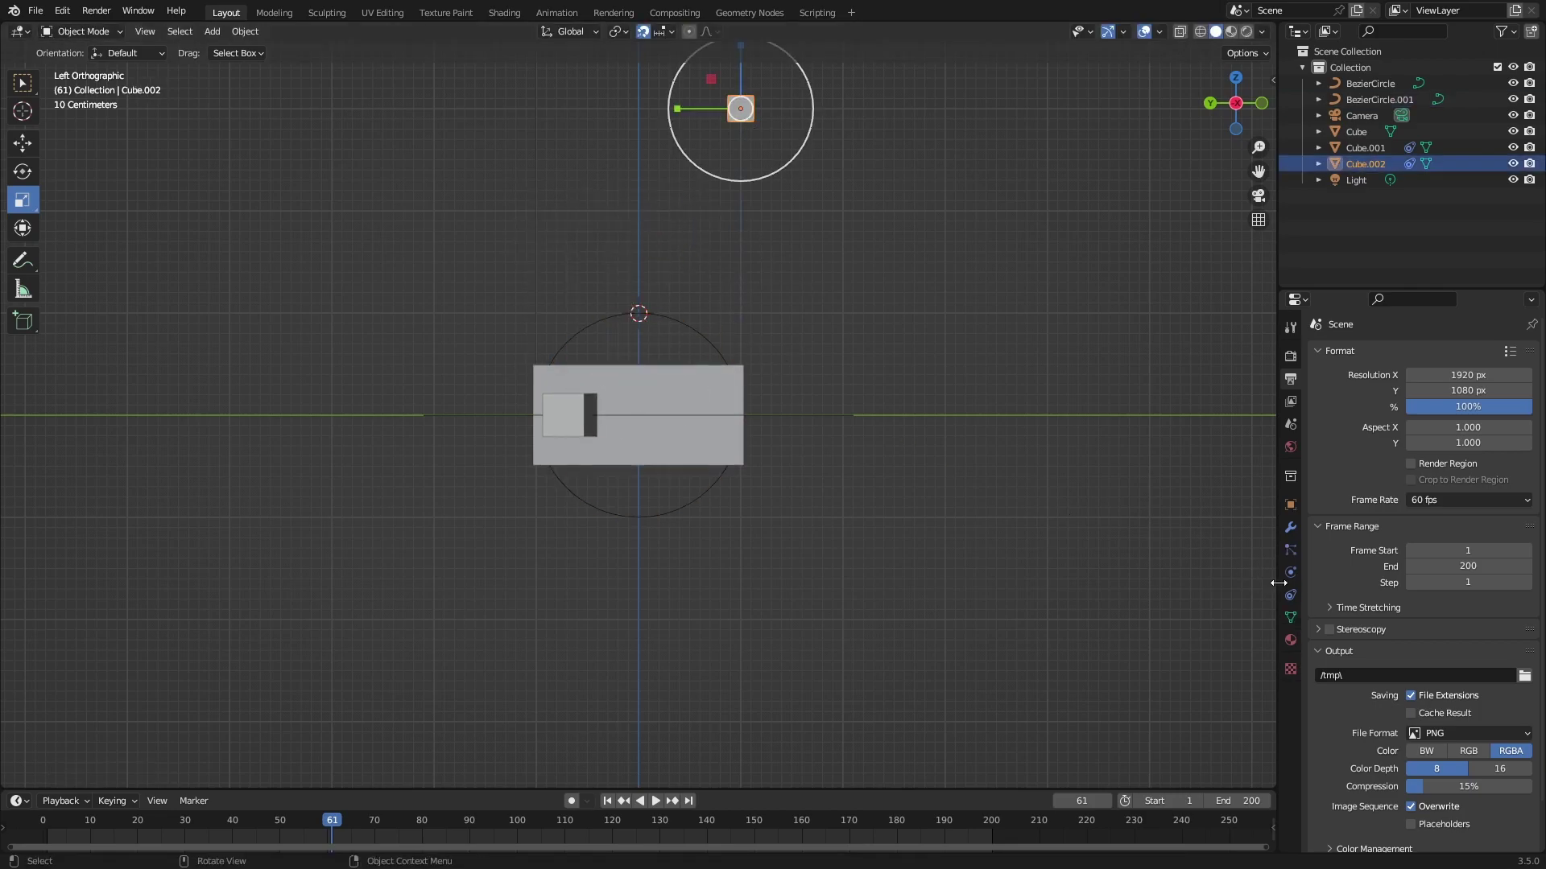
- Give the new cube a Follow Path constraint, nudge it along X, and start playback
click(1290, 594)
key(KP_7)
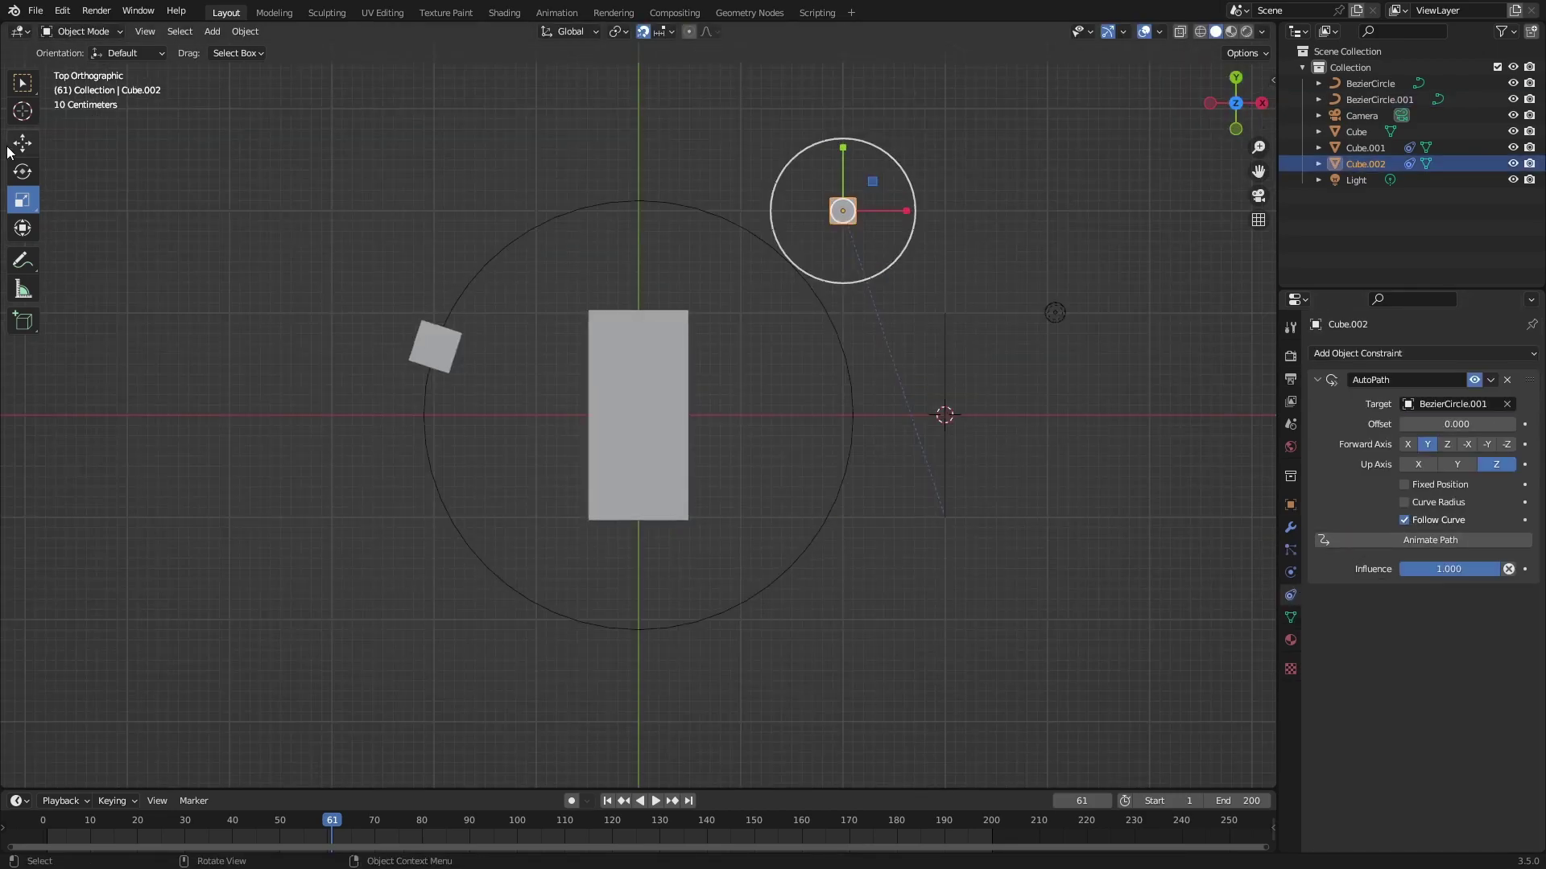
click(23, 143)
drag(846, 177, 950, 176)
click(1262, 103)
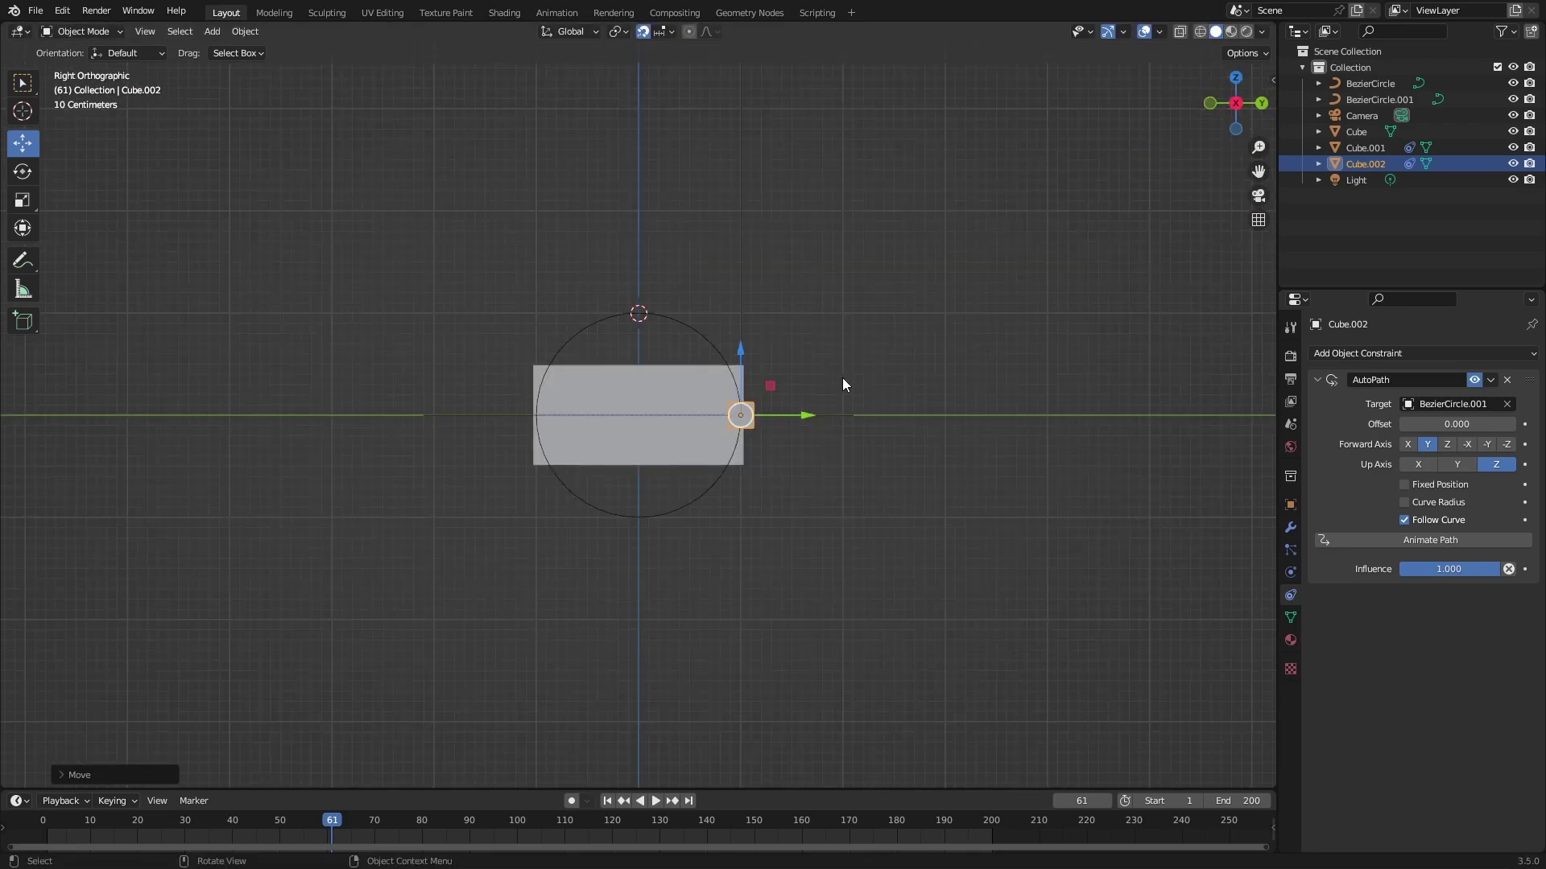
key(KP_Decimal)
key(shift+z)
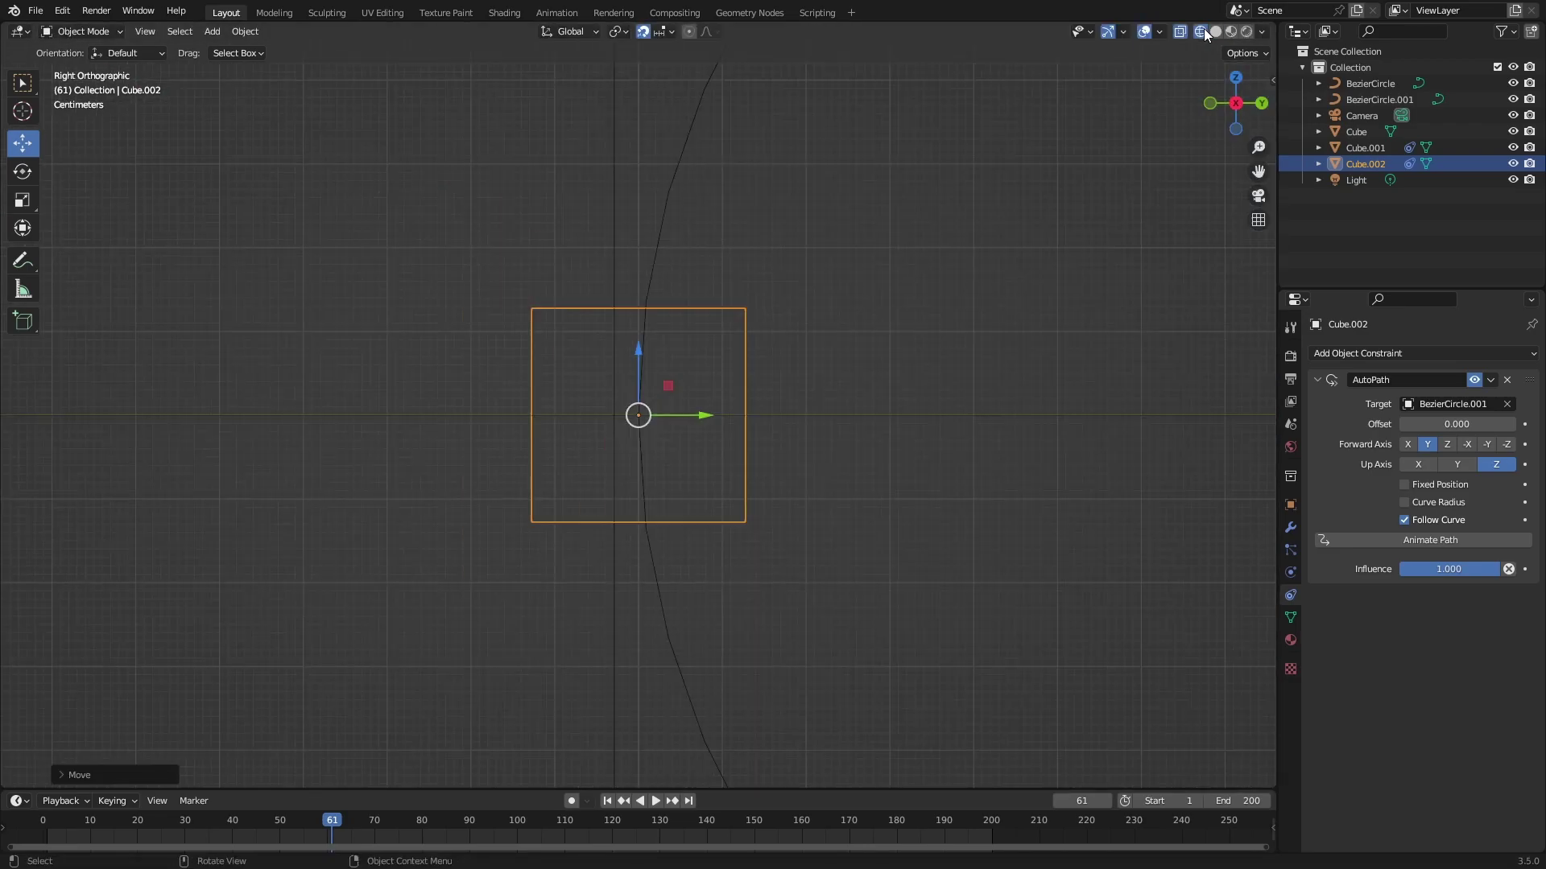
key(Home)
key(alt+a)
key(space)
click(1379, 99)
- Set the second circle's path animation length to 200 frames
click(1290, 595)
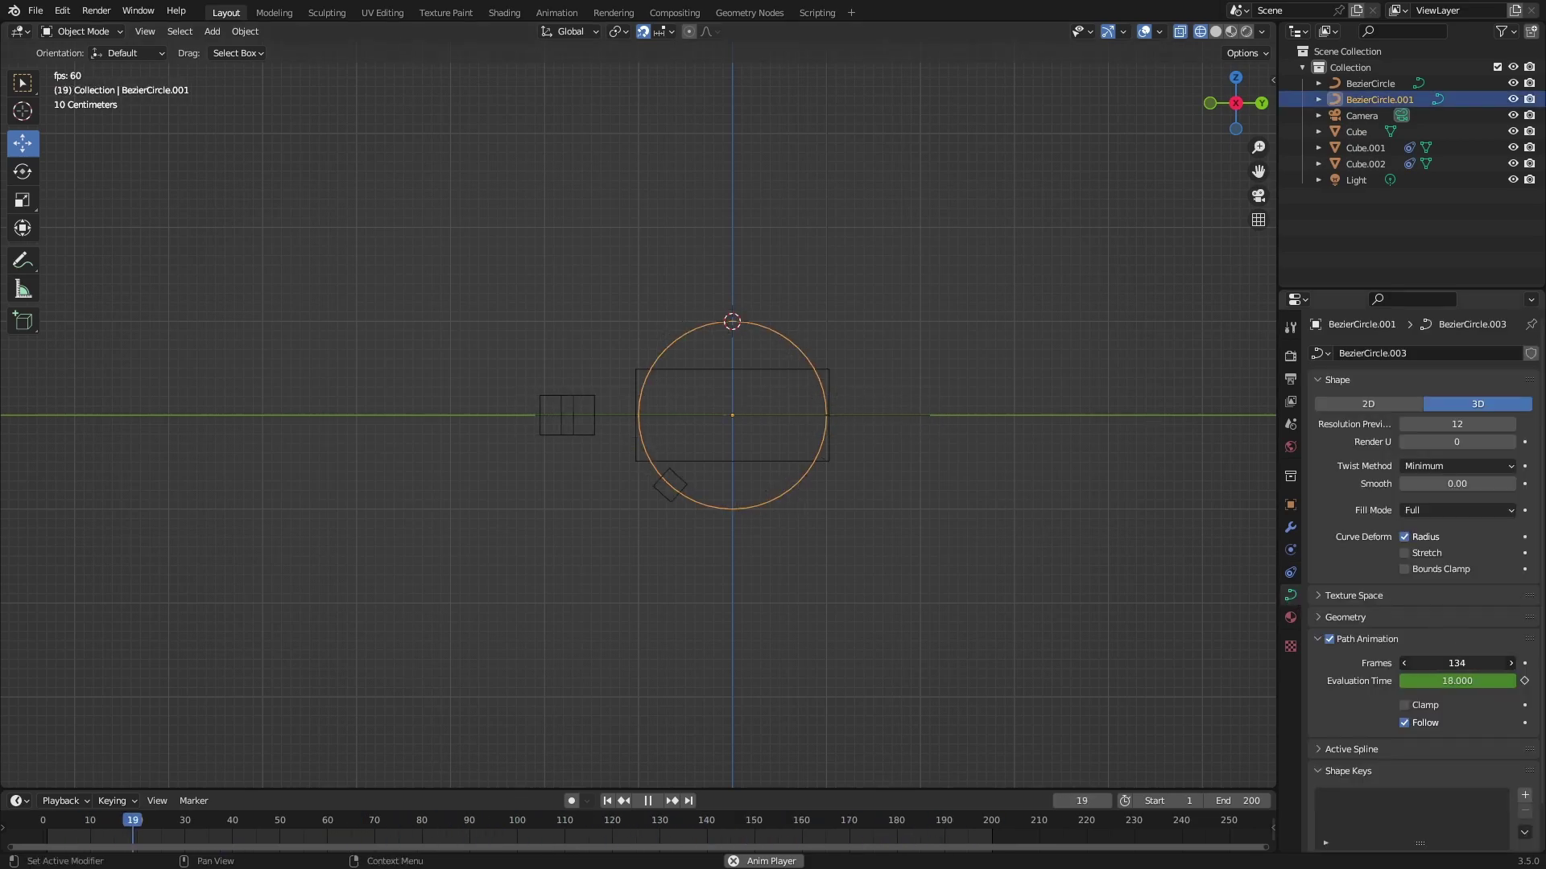
key(alt+a)
shift+middle_drag(1167, 274, 1085, 272)
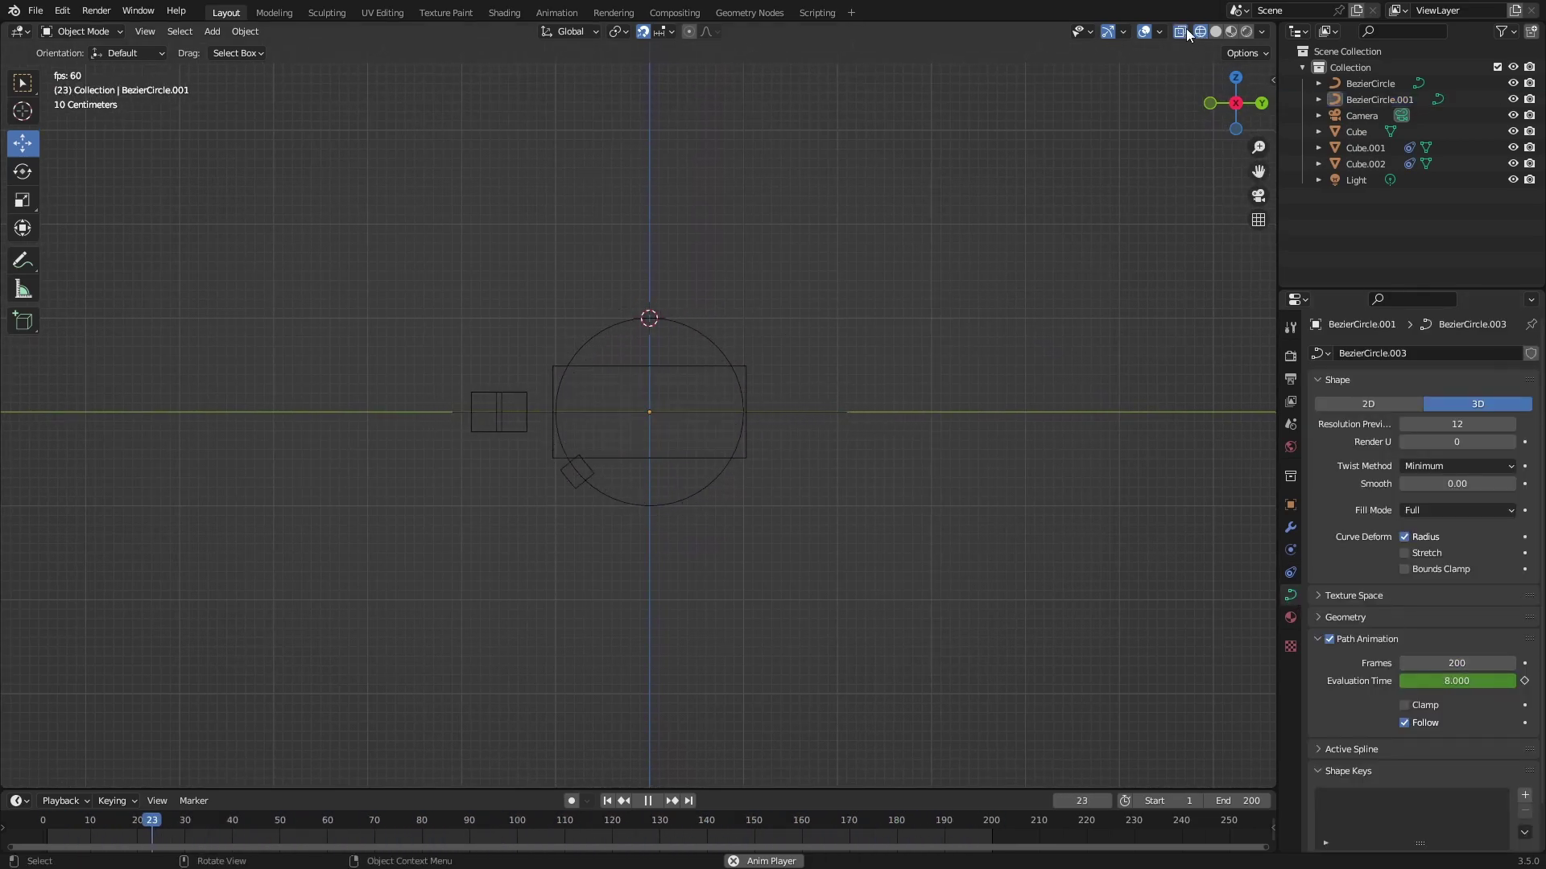
key(shift+z)
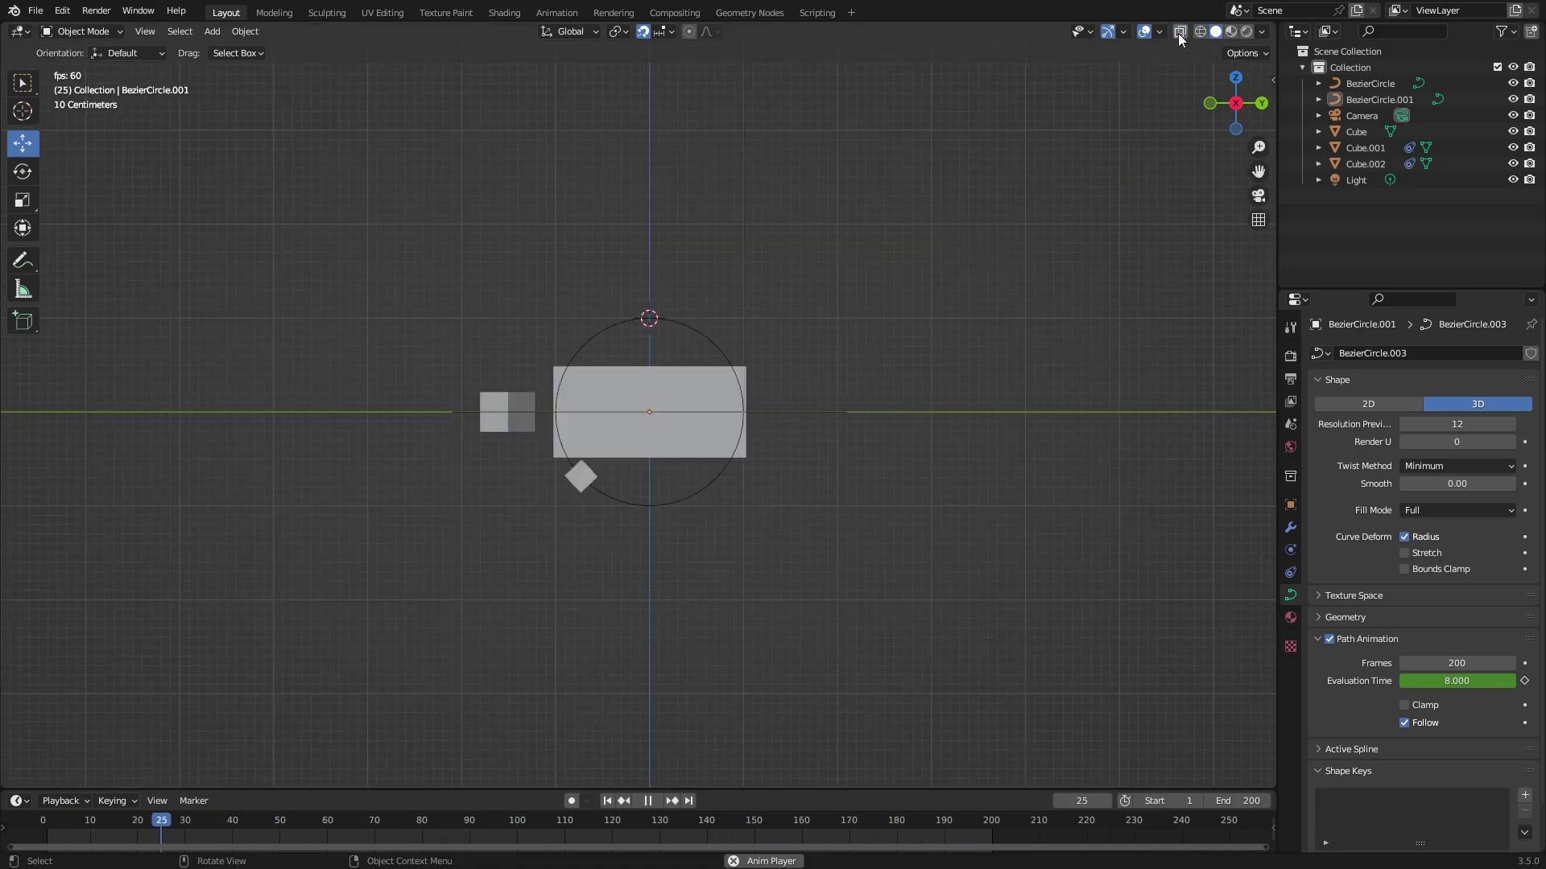
drag(1236, 103, 1114, 187)
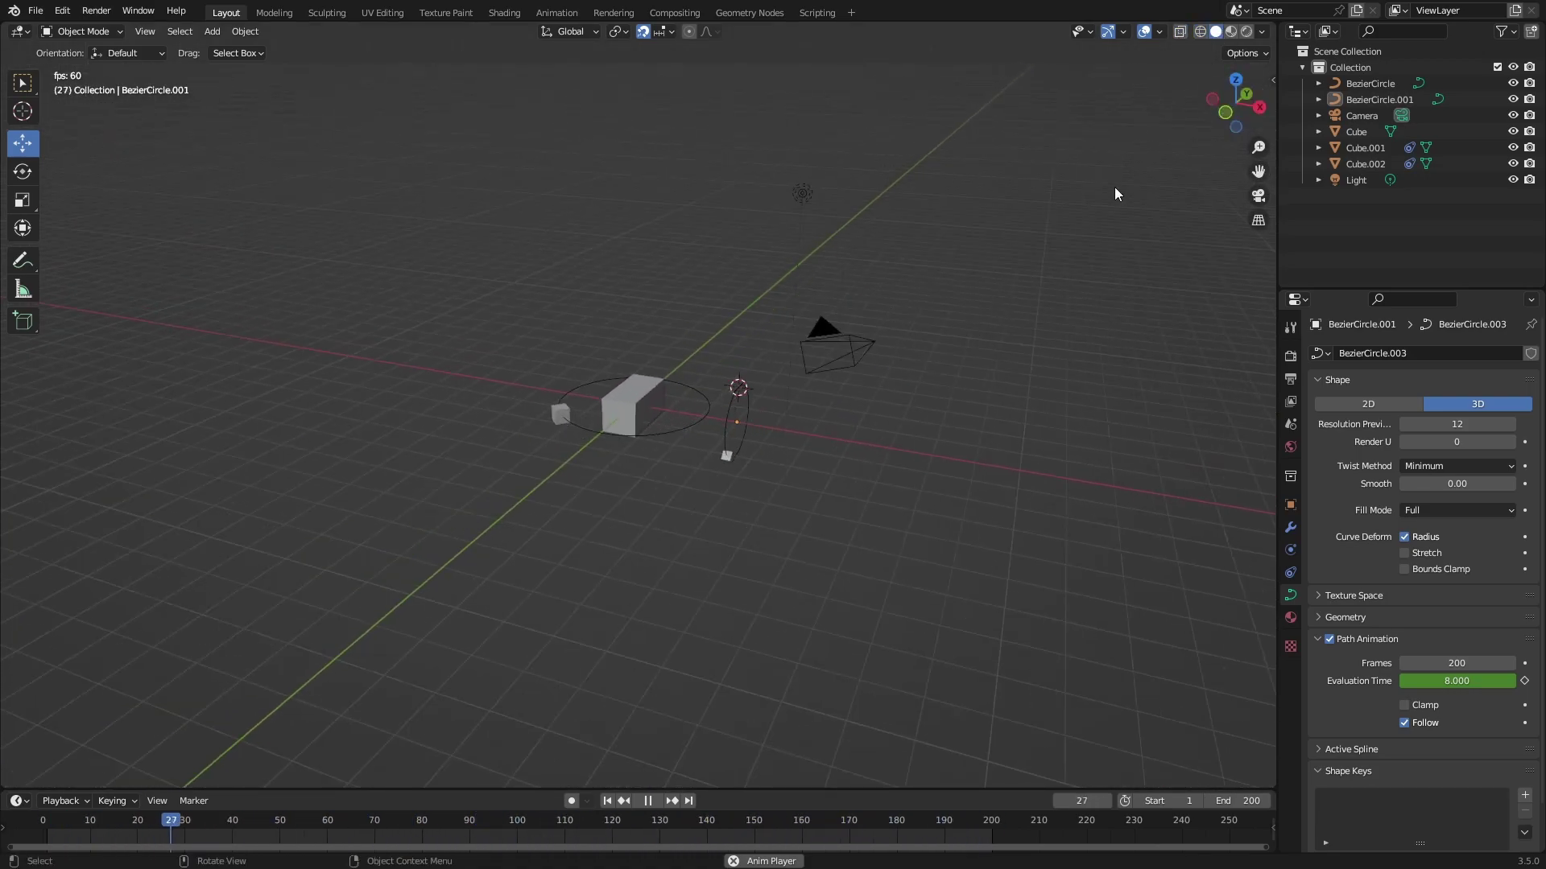
- Delete the light and turn off the viewport floor grid, viewing from the top
click(1230, 112)
click(1159, 31)
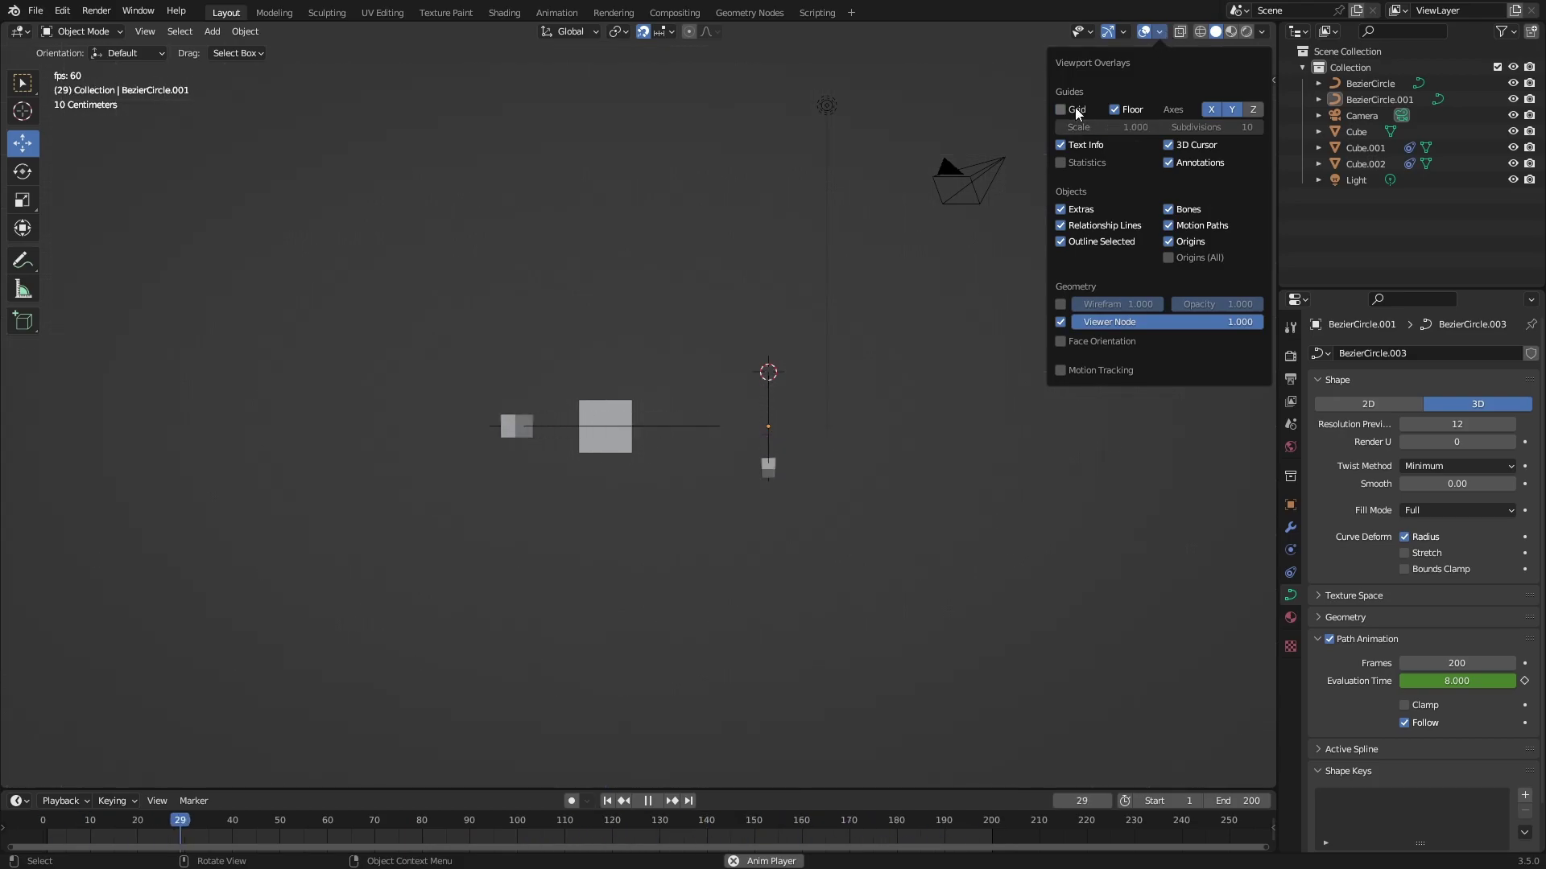
click(827, 106)
key(Delete)
mouse_move(1214, 105)
mouse_down()
mouse_move(1183, 81)
mouse_move(1244, 117)
mouse_up()
click(1159, 31)
click(1235, 93)
key(space)
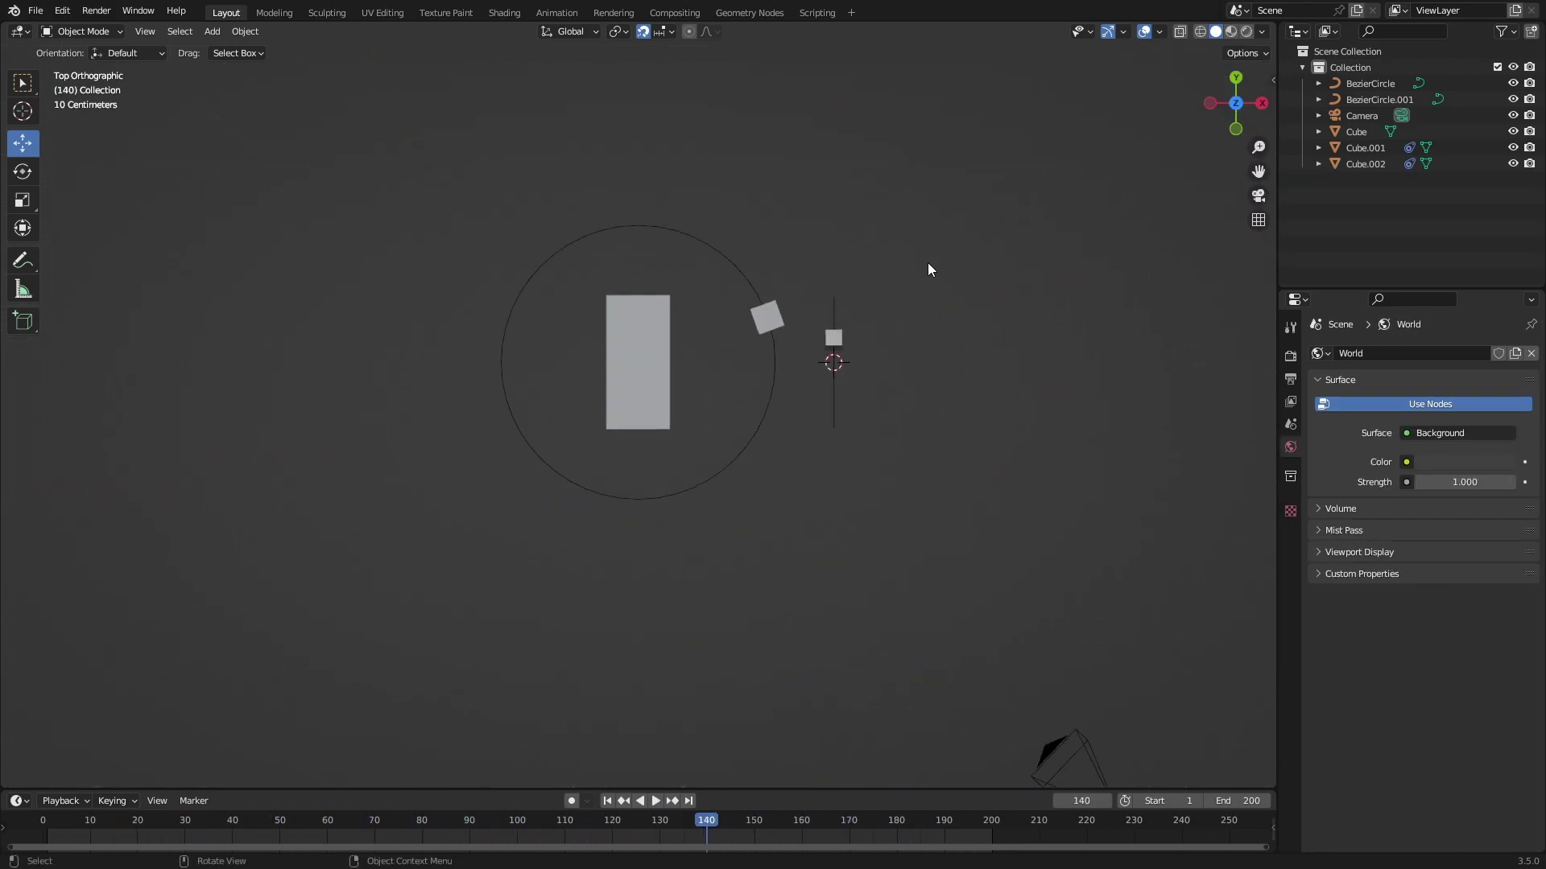
key(space)
- Turn the viewport grid overlay back on and restart playback
click(1159, 31)
click(1114, 109)
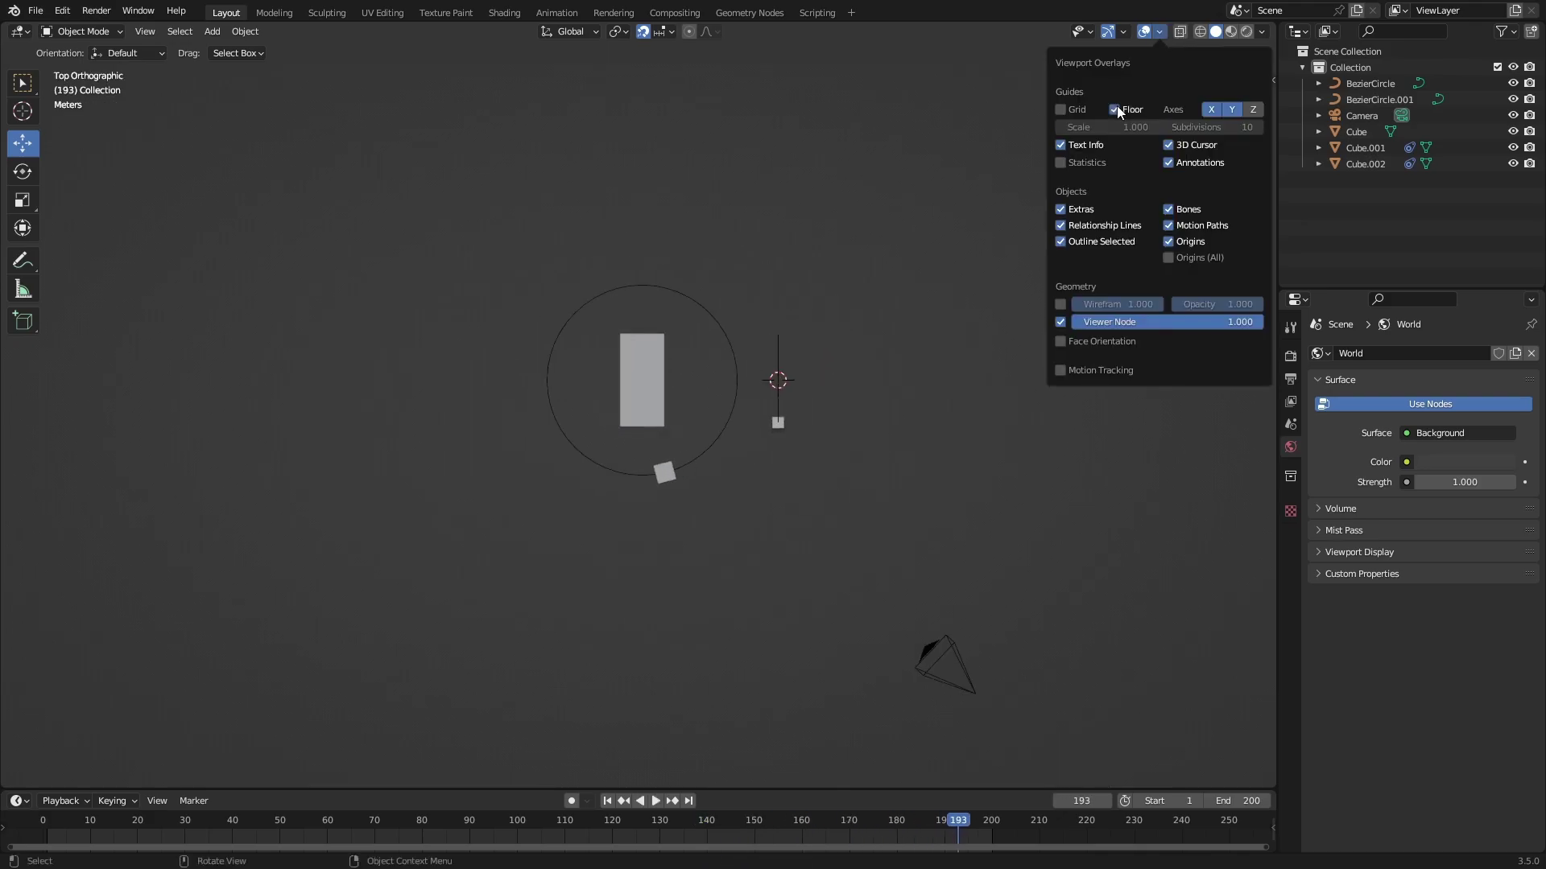
click(1060, 109)
click(1060, 109)
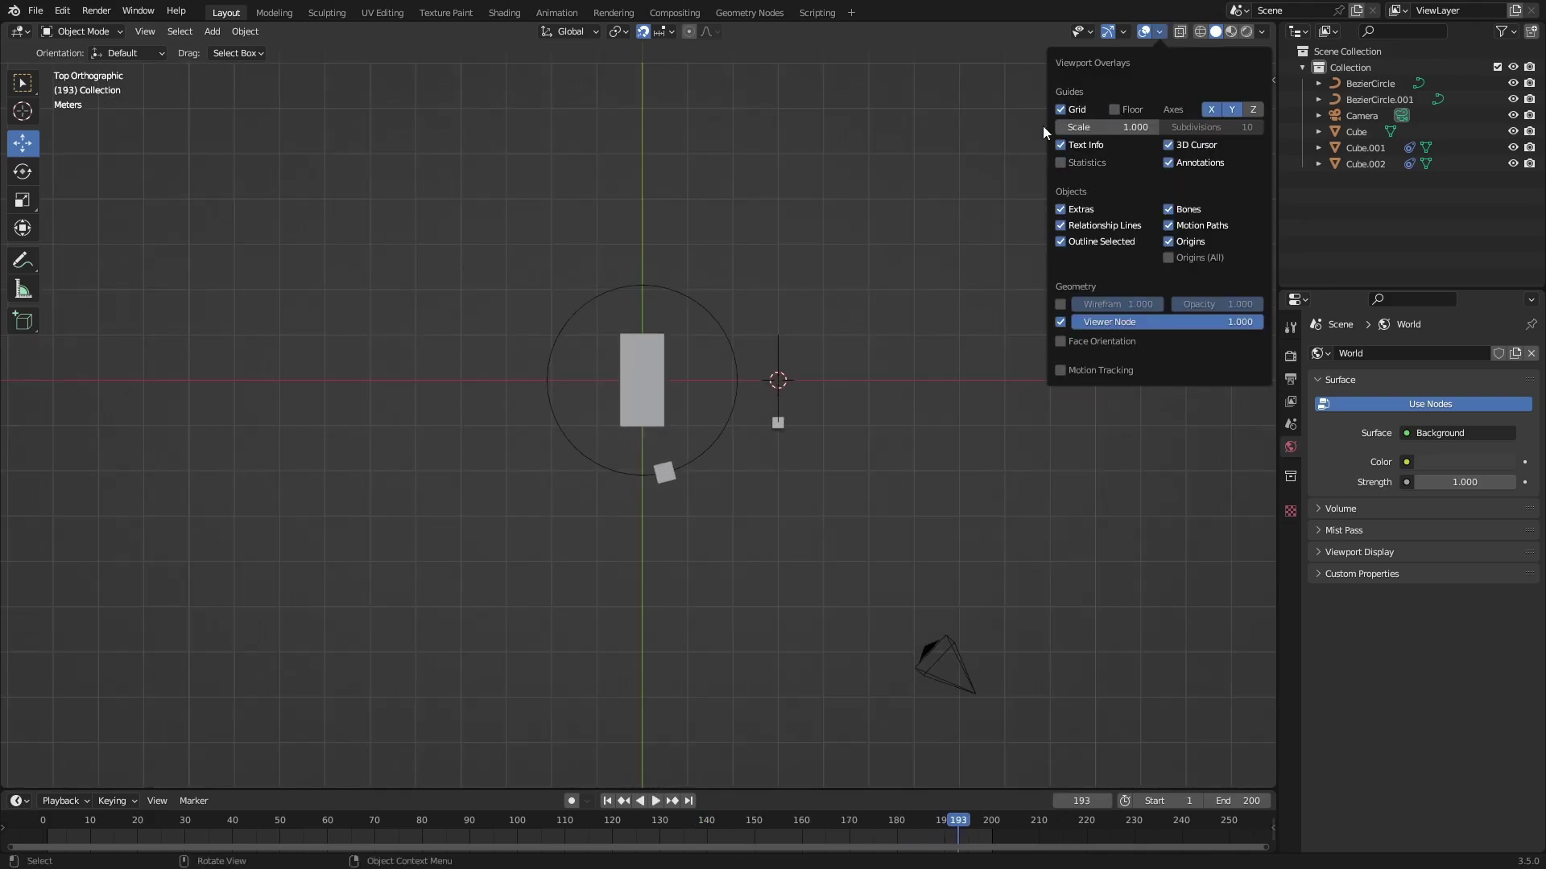
scroll(1167, 153, up, 1)
key(space)
- Add a Copy Rotation constraint to the tall box Cube targeting Cube.001
click(646, 386)
click(1291, 505)
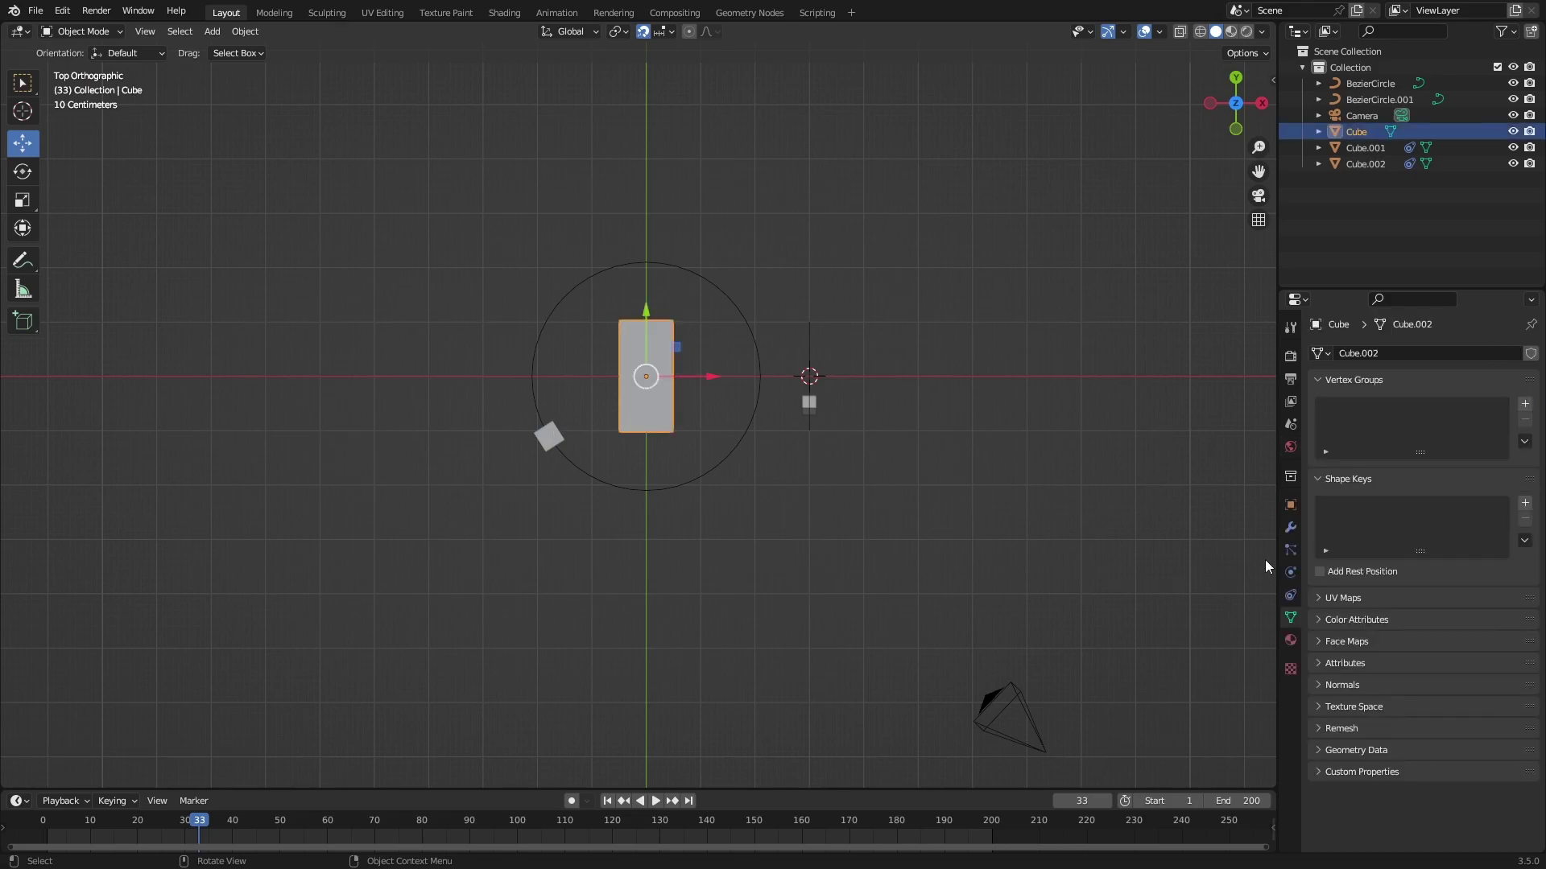
click(1291, 595)
click(1360, 353)
key(Escape)
click(1360, 353)
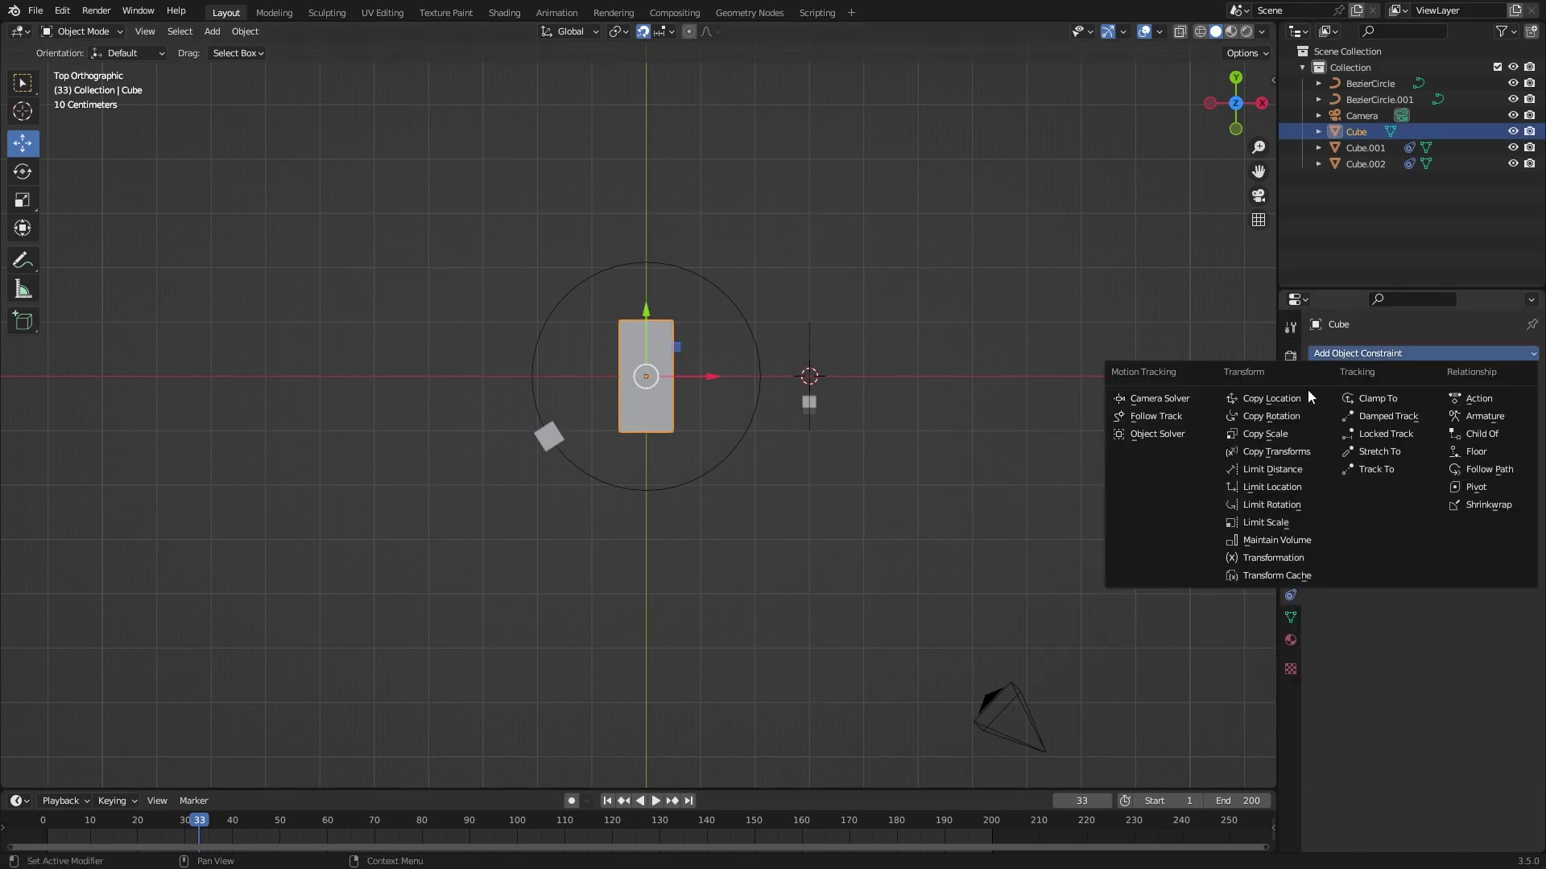
click(1260, 418)
click(572, 419)
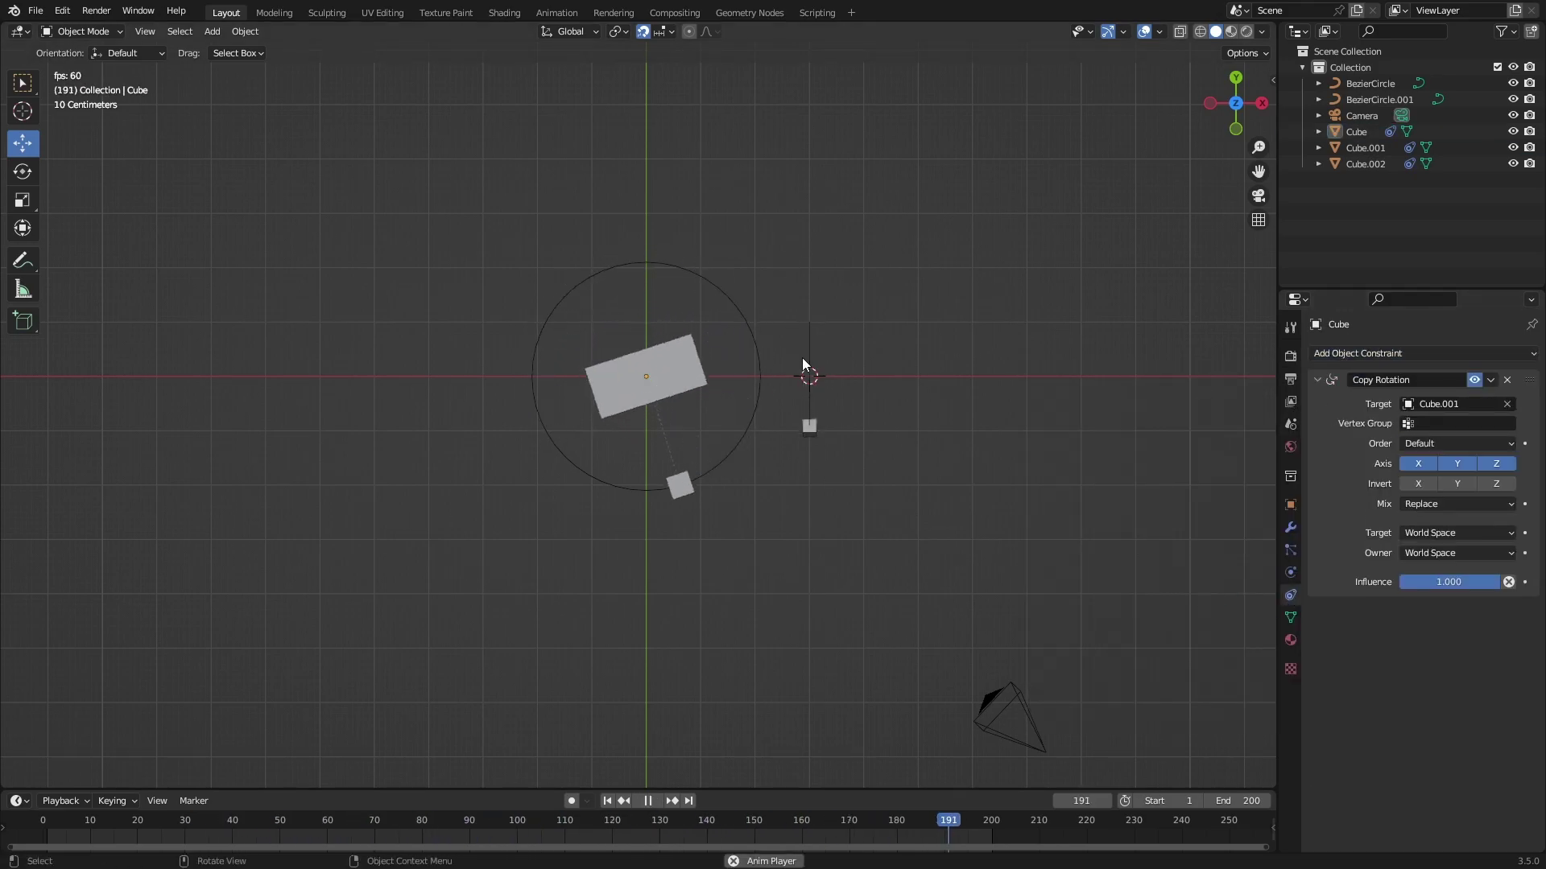
key(ctrl+KP_3)
key(Escape)
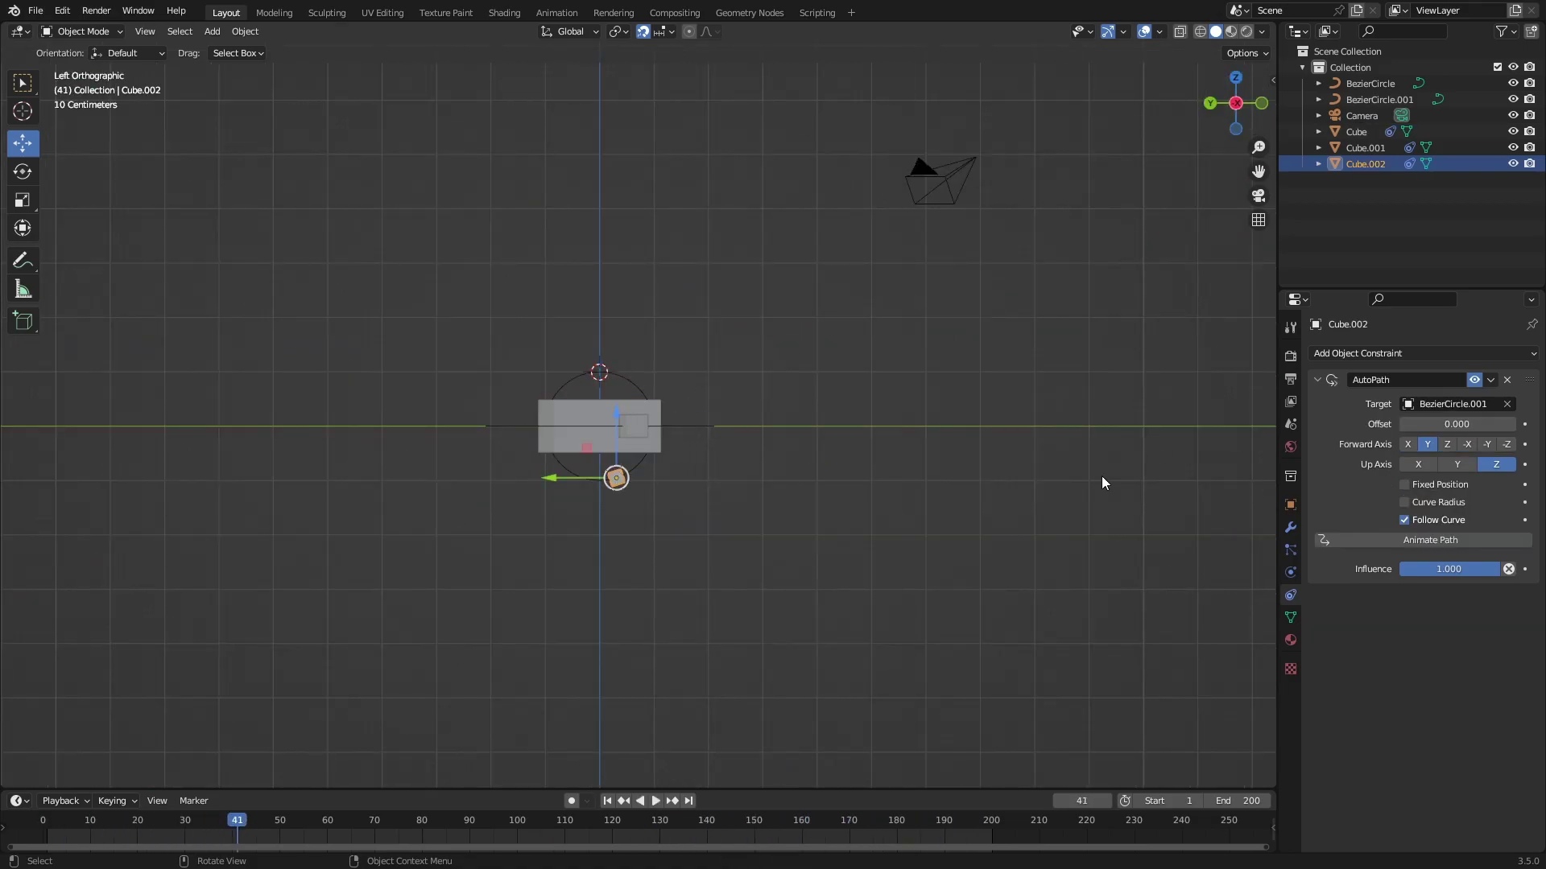
- Add a second Copy Rotation constraint targeting Cube.002
click(1360, 353)
click(1265, 416)
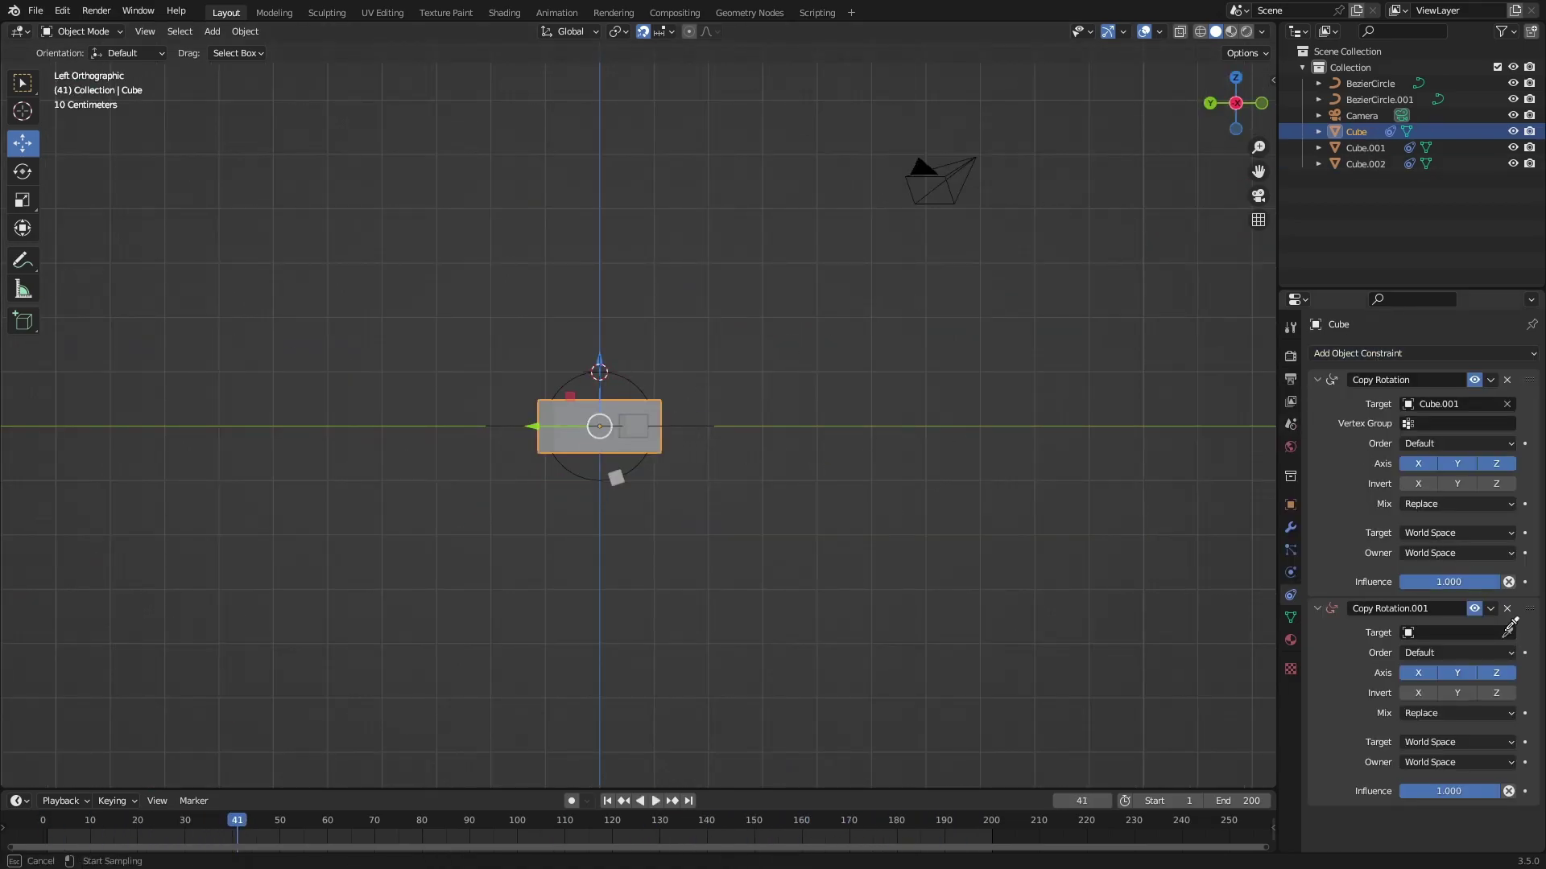
click(616, 479)
key(space)
click(1235, 79)
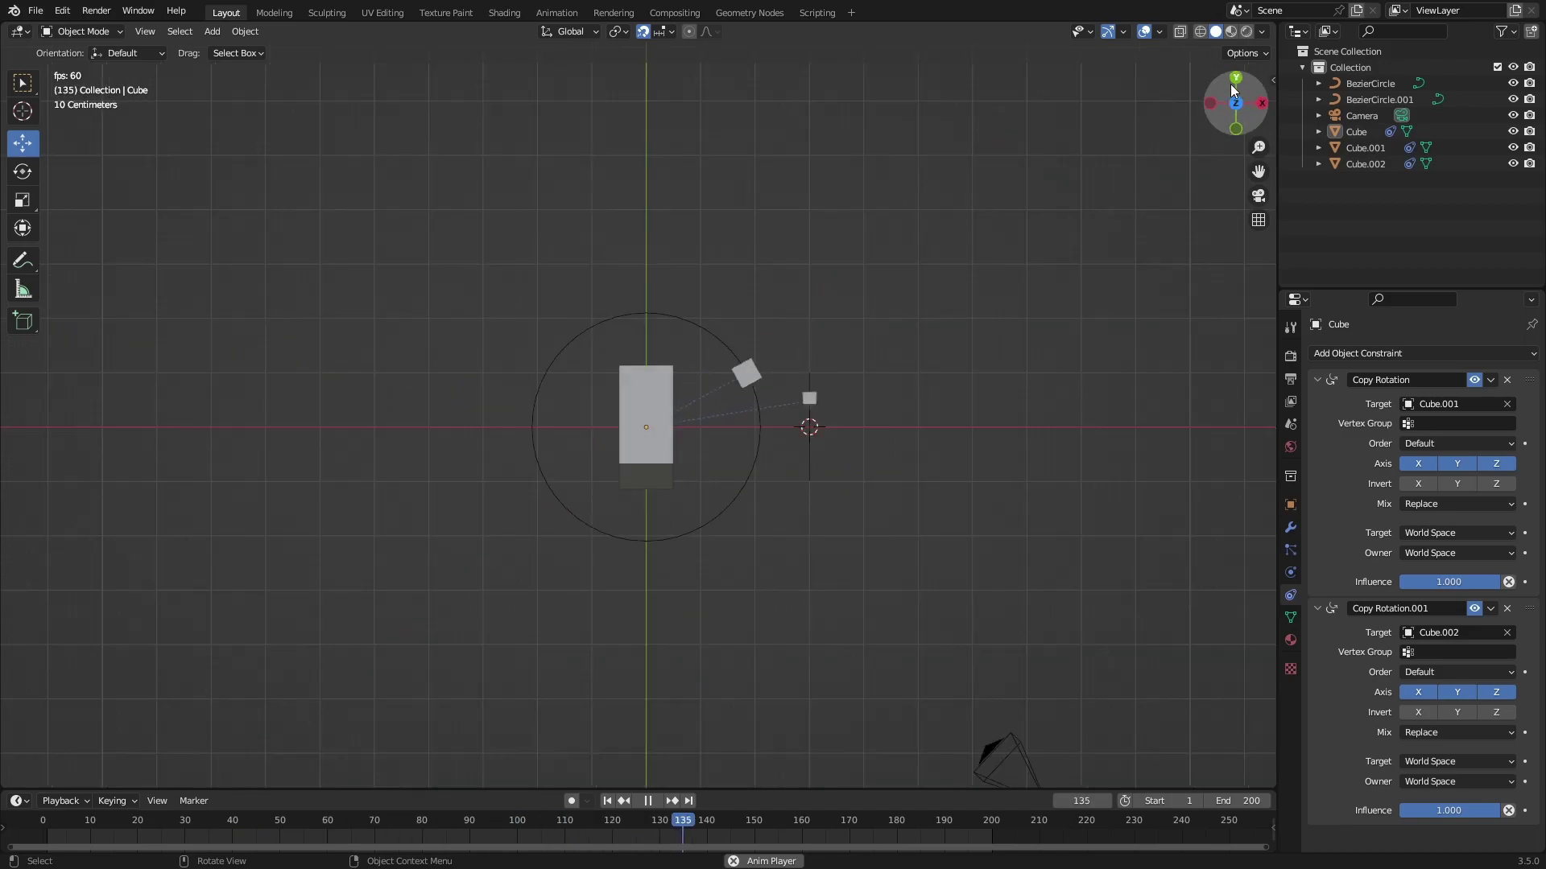
- Invert all axes and move the Cube.002 constraint above the Cube.001 one
drag(1418, 712, 1490, 712)
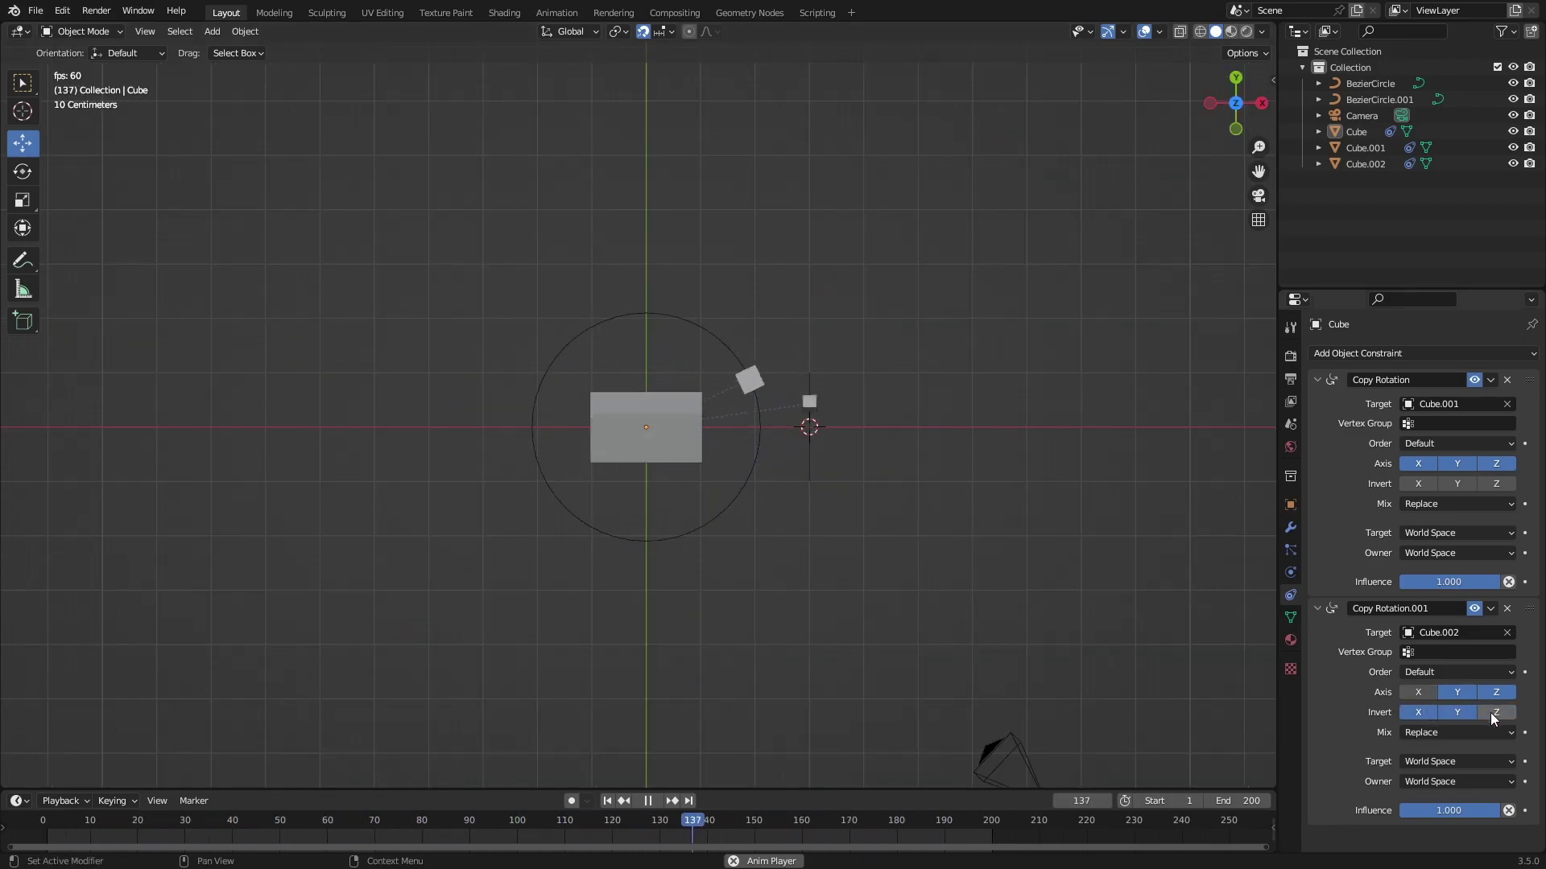
drag(1529, 608, 1529, 380)
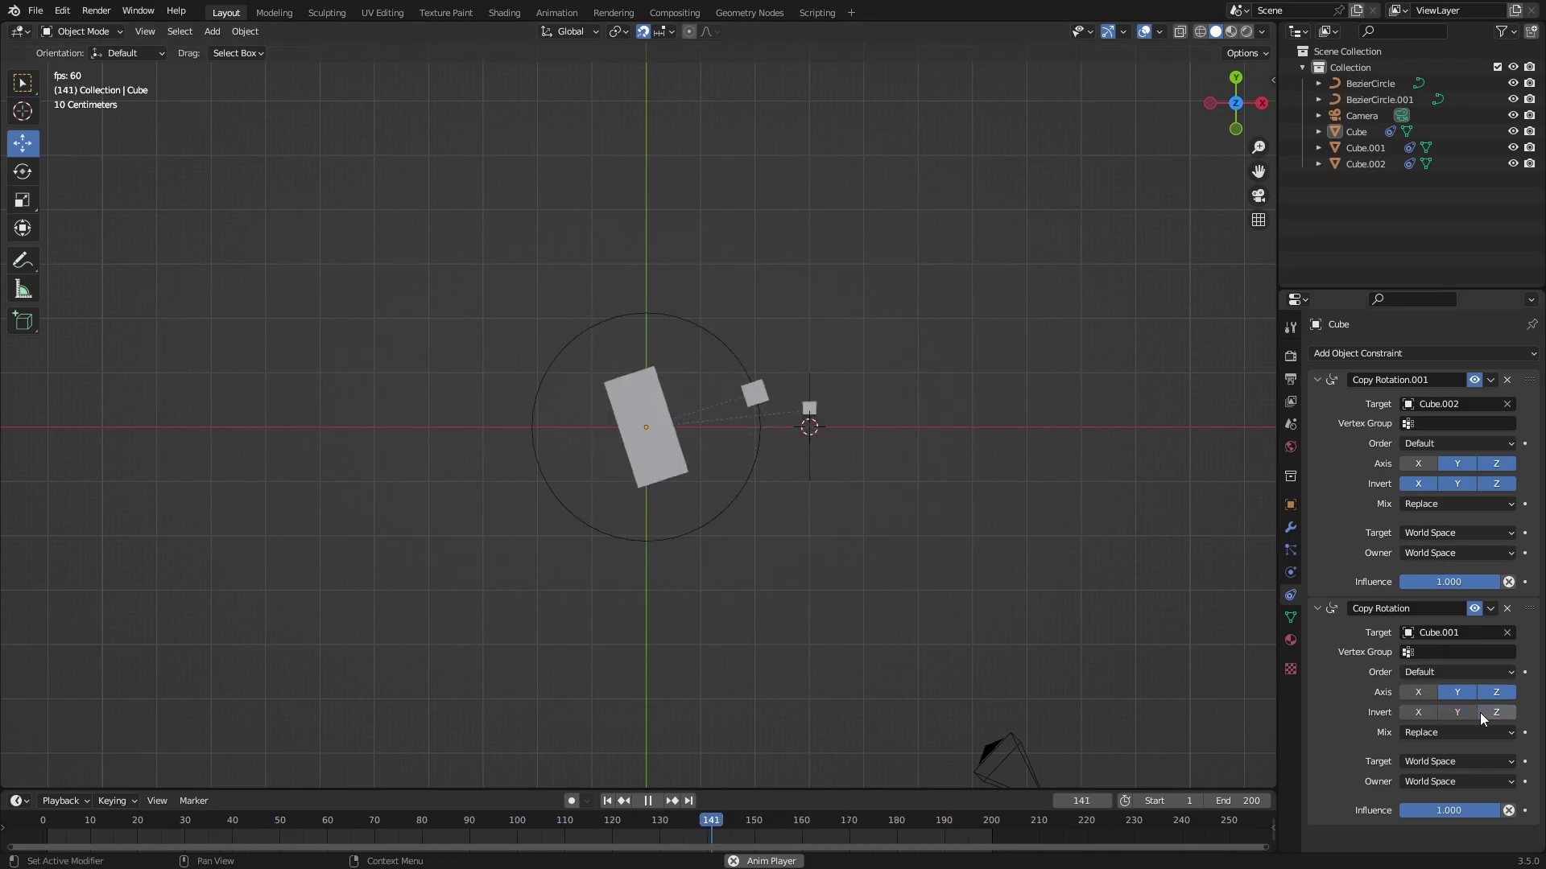
click(1428, 693)
click(1419, 464)
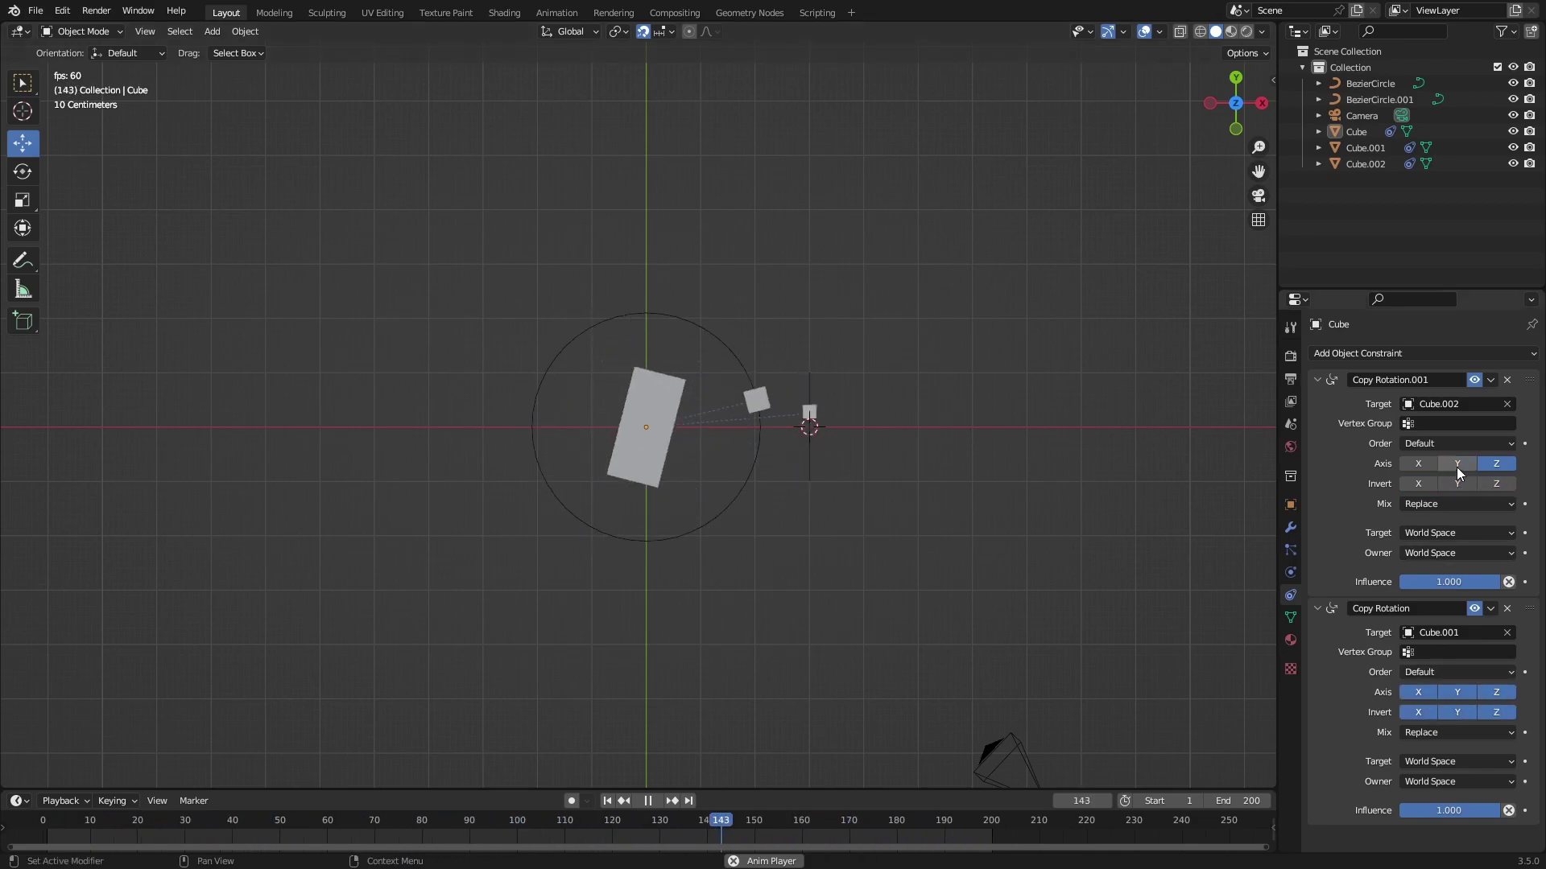
mouse_move(1235, 103)
mouse_down()
mouse_move(1187, 210)
mouse_move(1087, 248)
mouse_up()
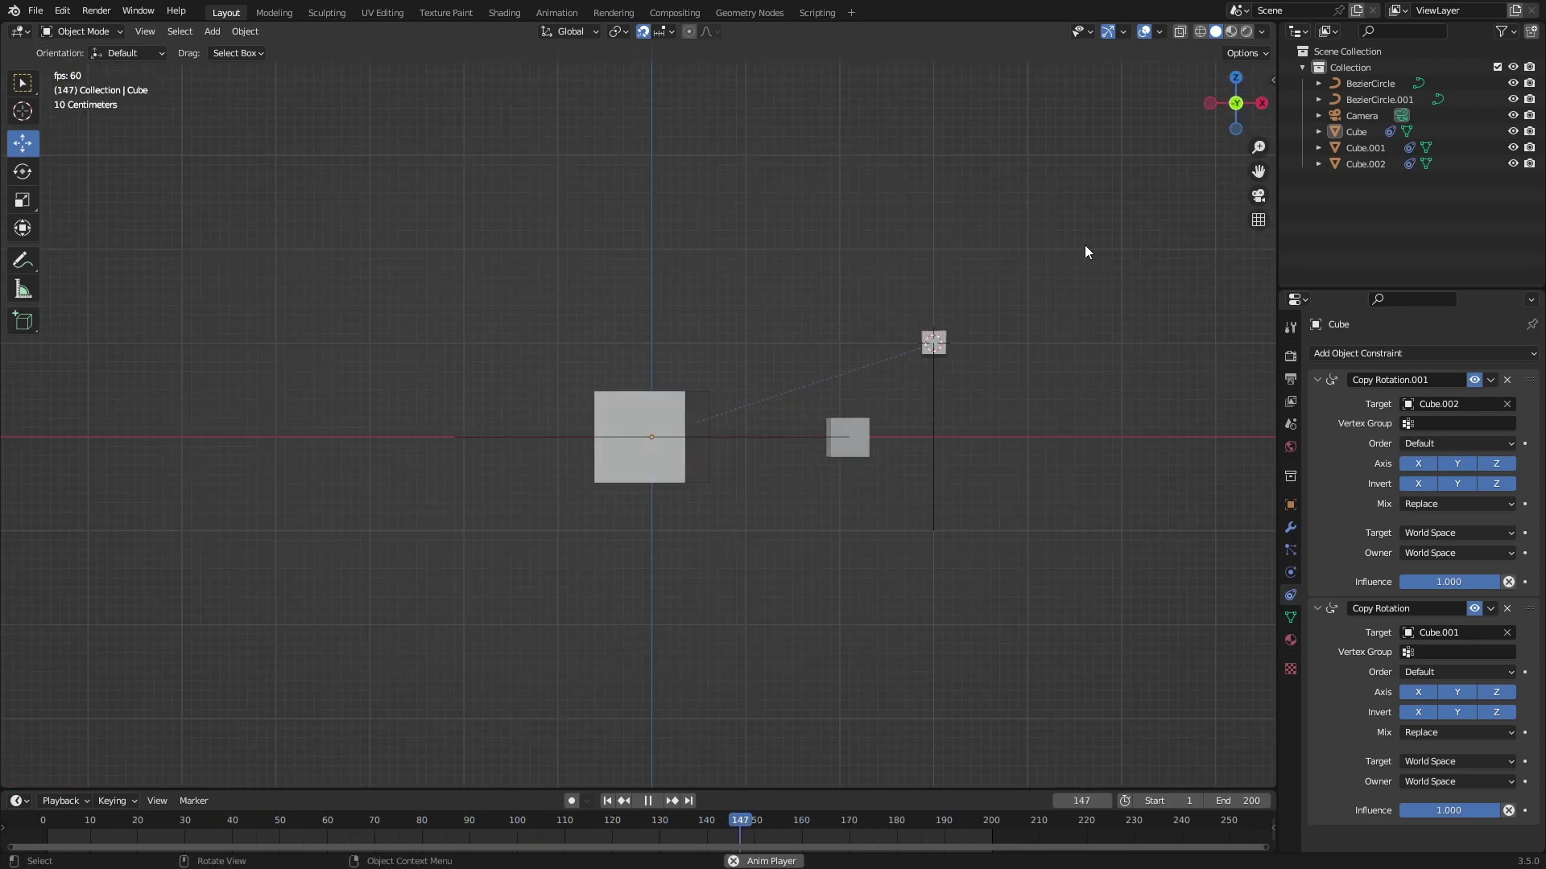
click(644, 434)
click(1507, 380)
key(Escape)
- Add a Copy Rotation constraint to Cube.001 targeting Cube.002
click(1370, 83)
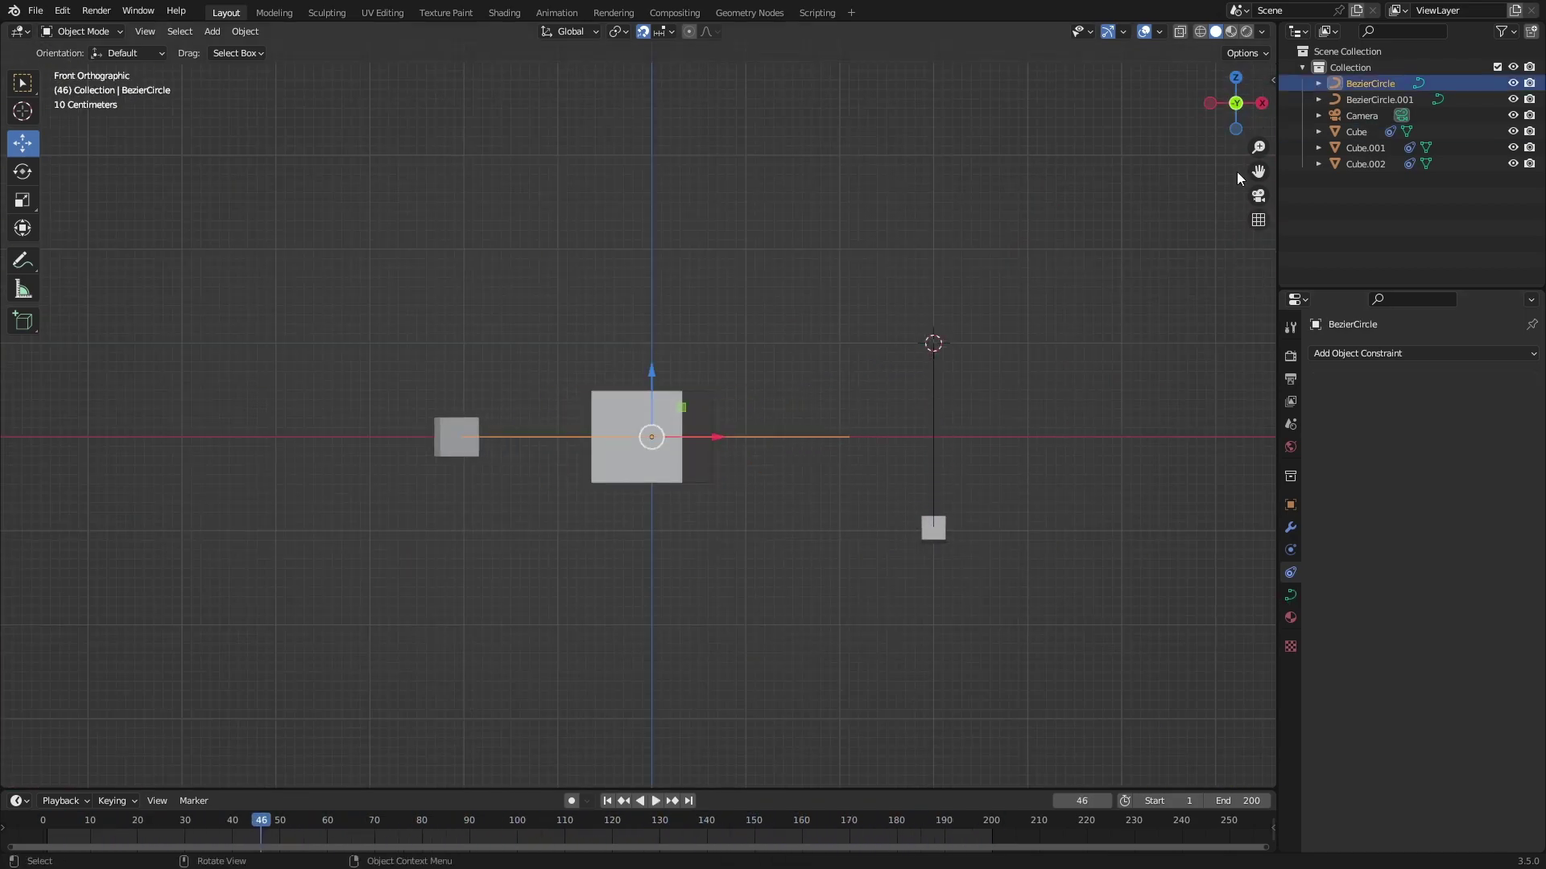
scroll(1151, 290, down, 2)
click(1360, 353)
click(1280, 416)
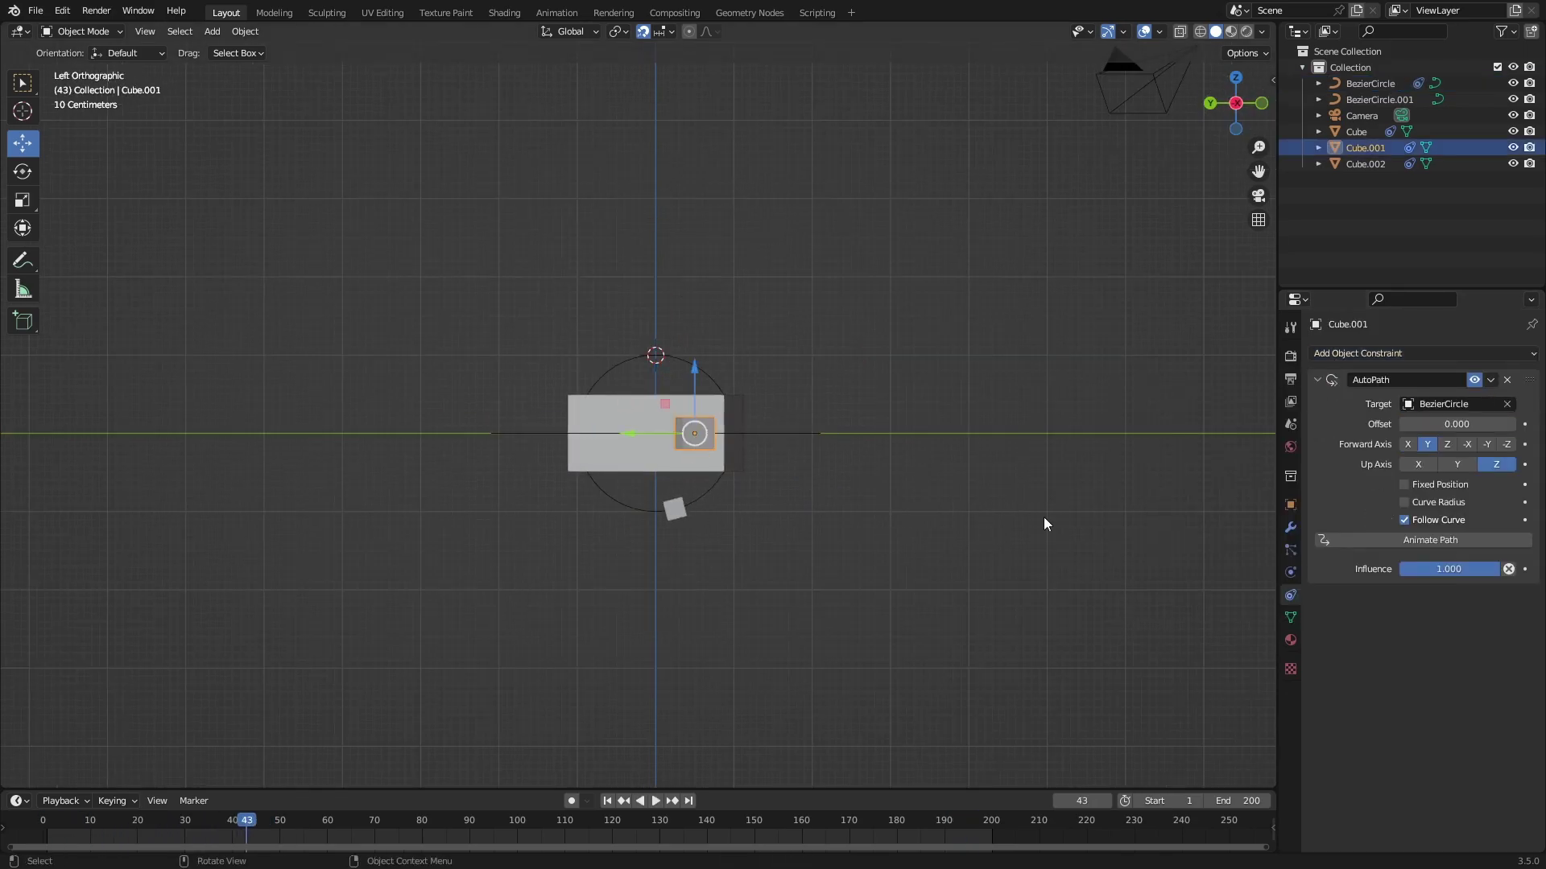
click(1380, 353)
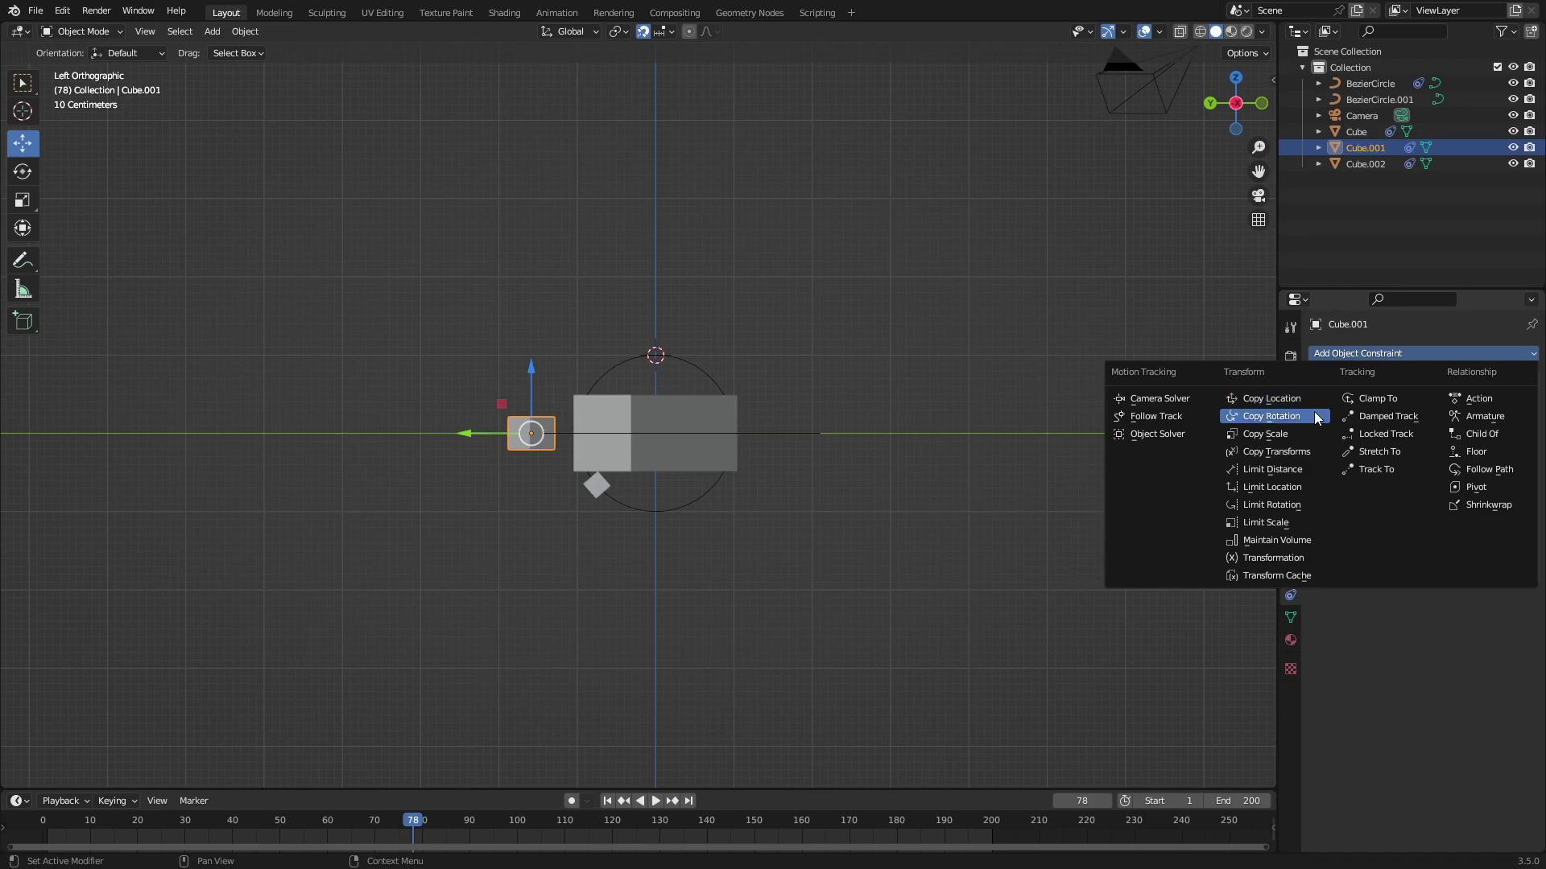
click(1314, 412)
click(602, 486)
key(space)
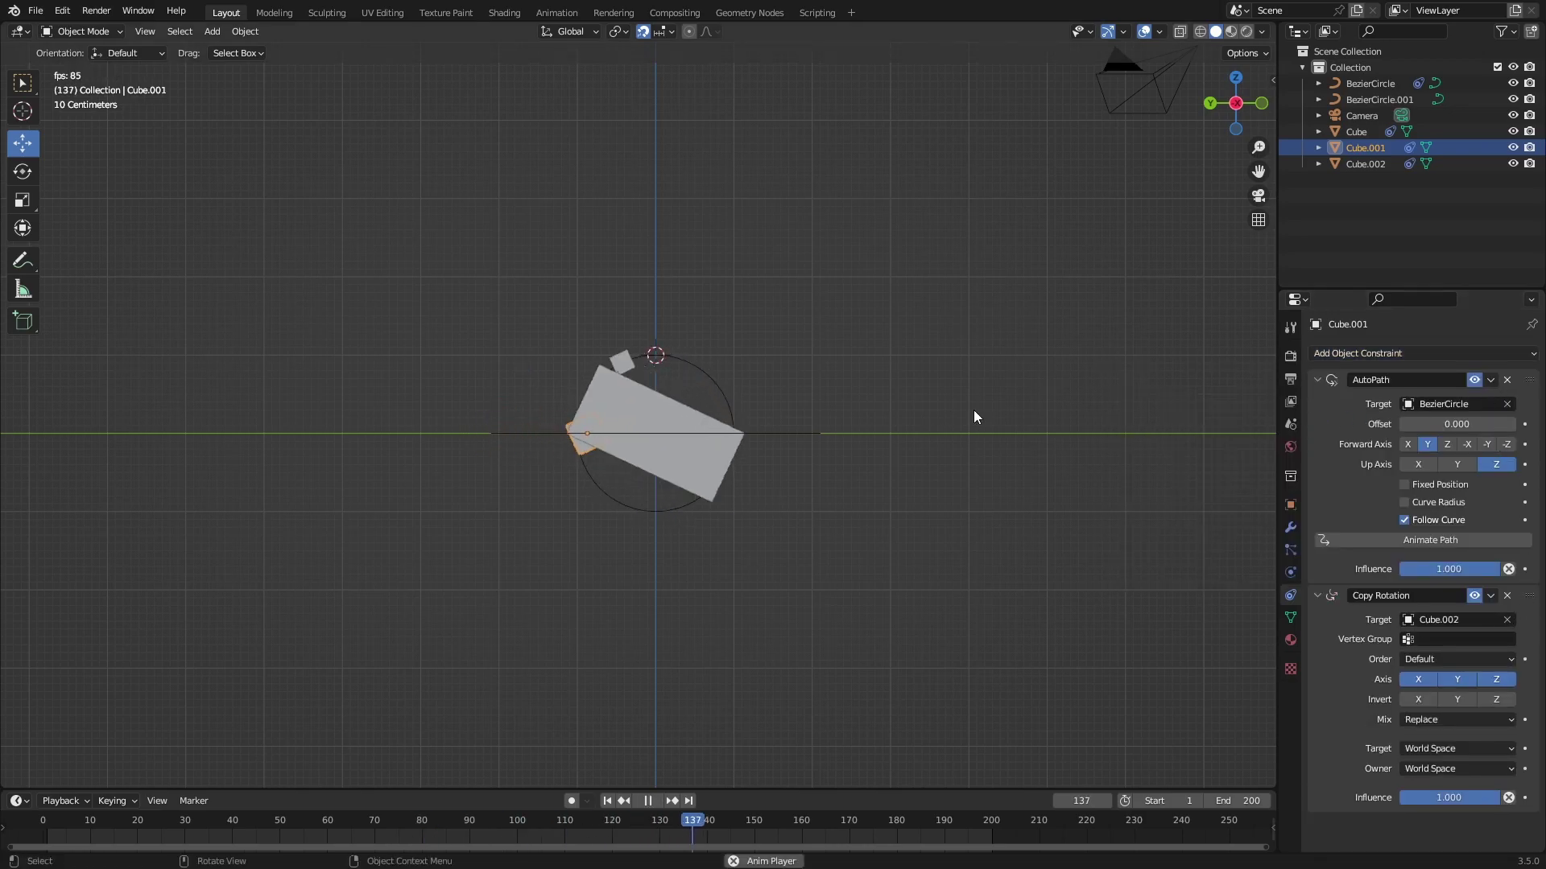
- Limit the constraint to the X axis only, with Y and Z turned off
middle_drag(973, 418, 902, 379)
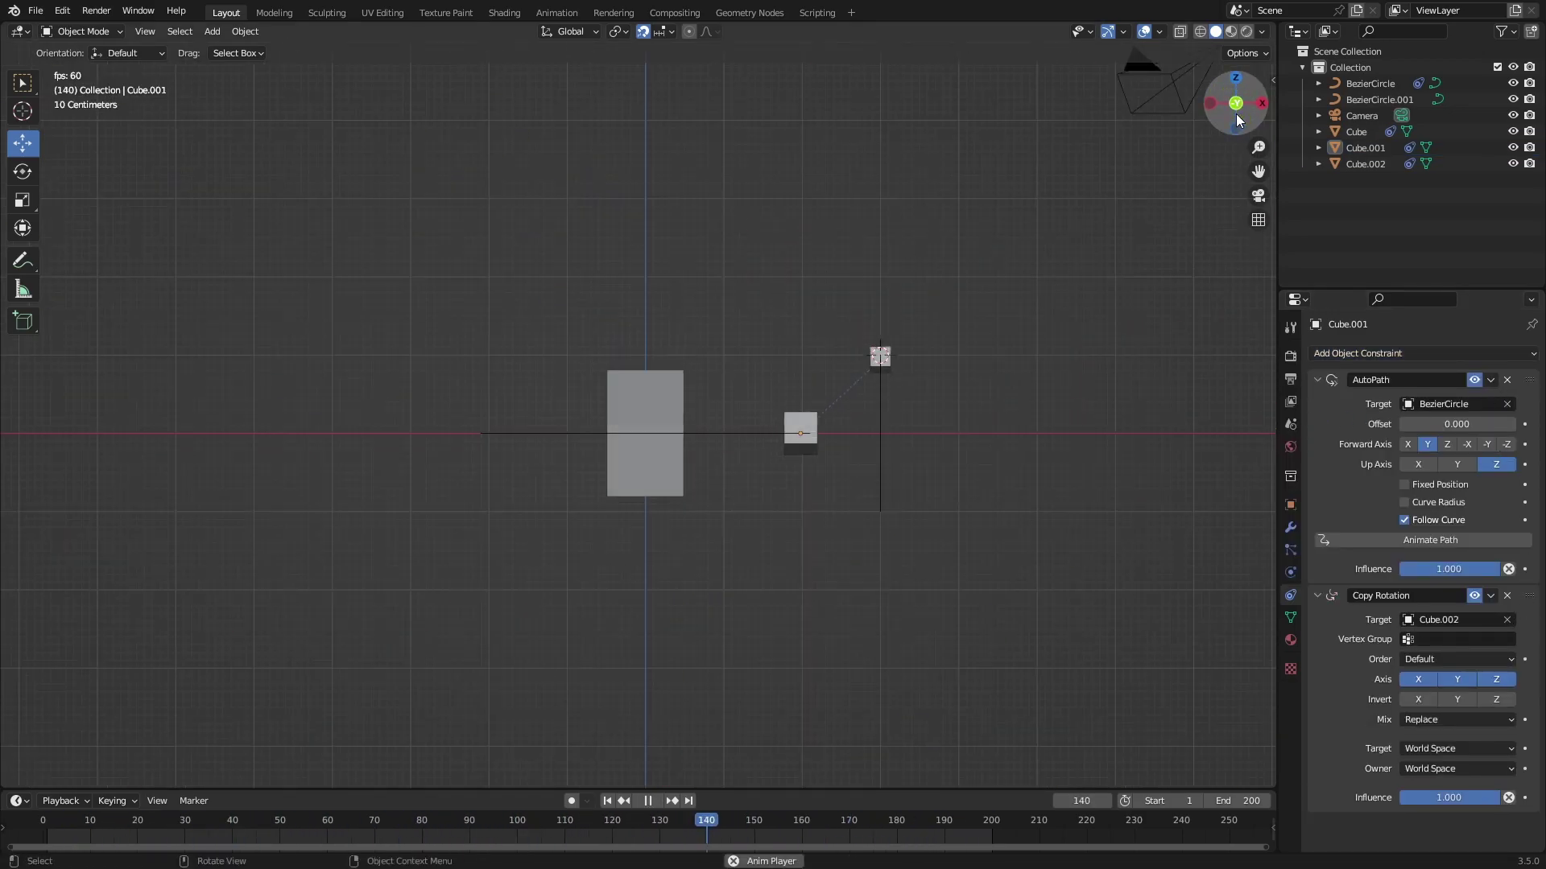
click(1417, 679)
click(1418, 679)
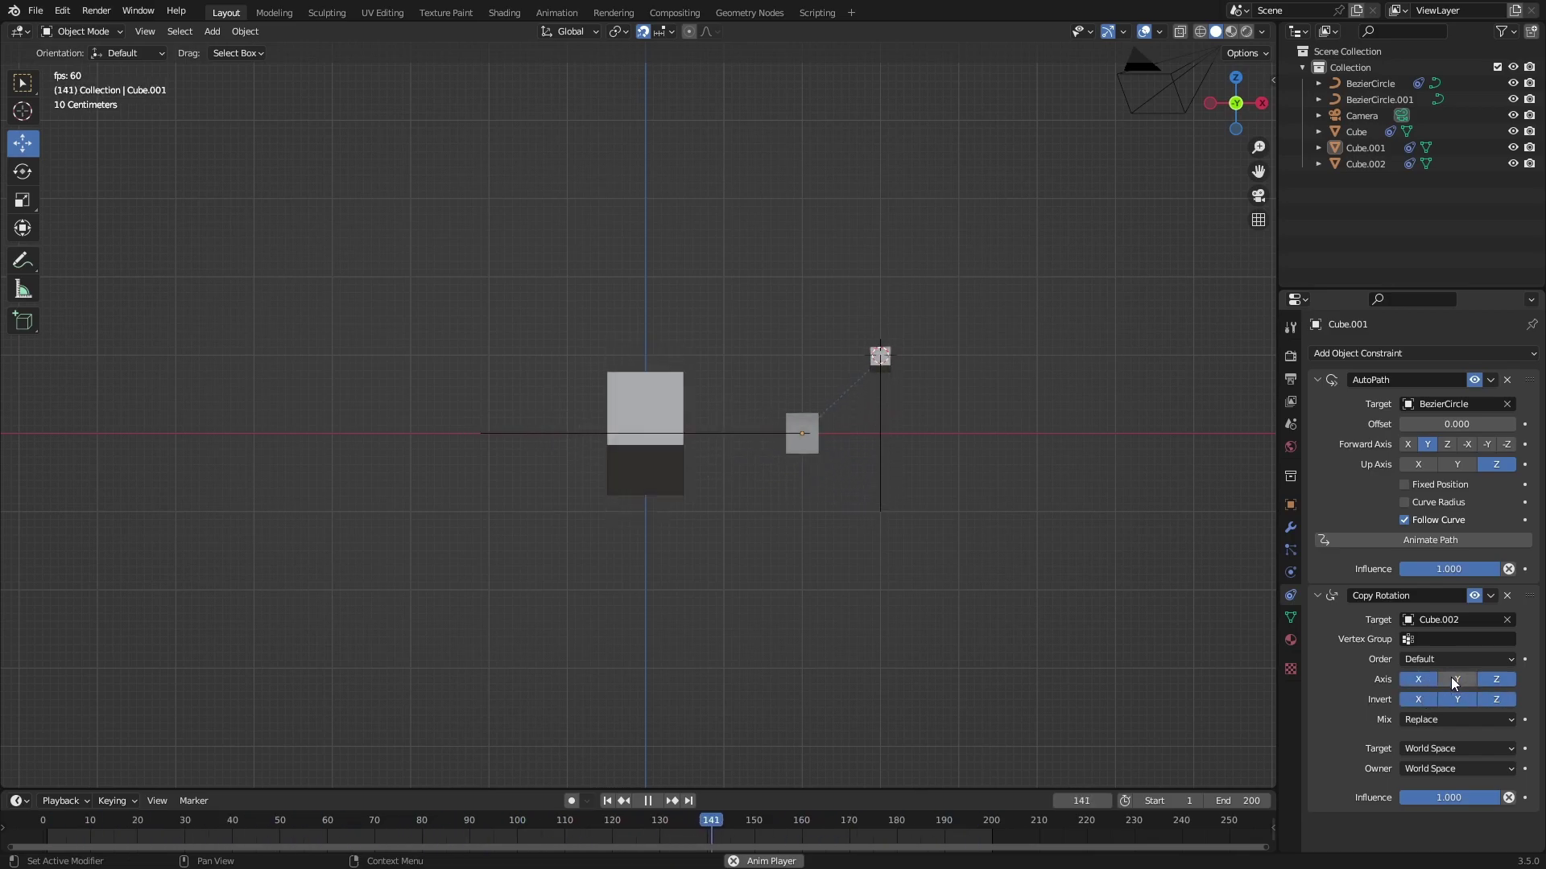
click(1496, 679)
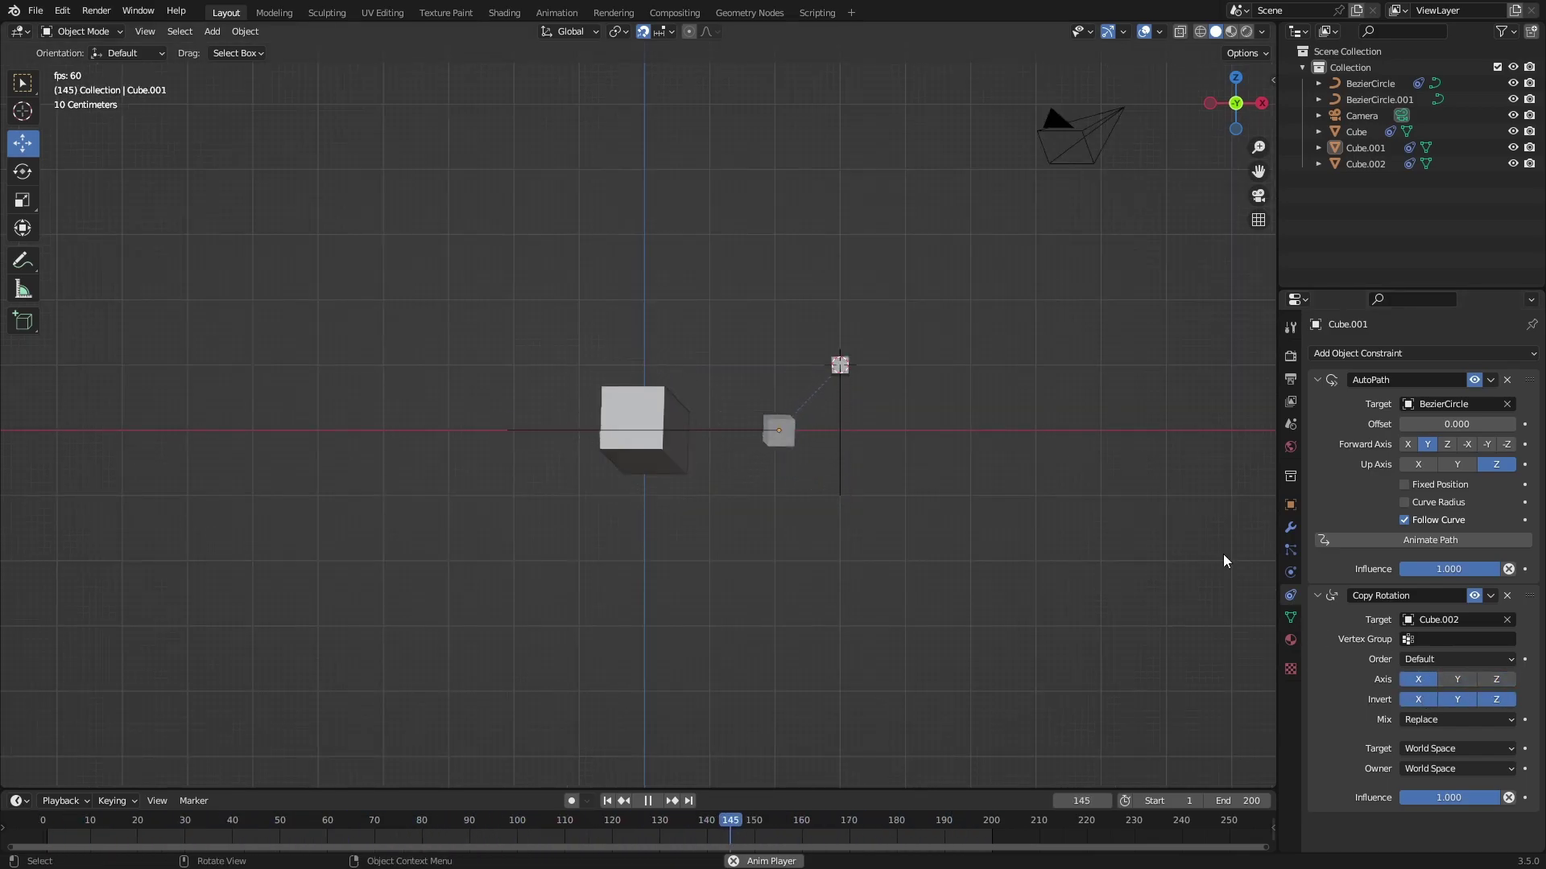
middle_drag(1231, 269, 1137, 224)
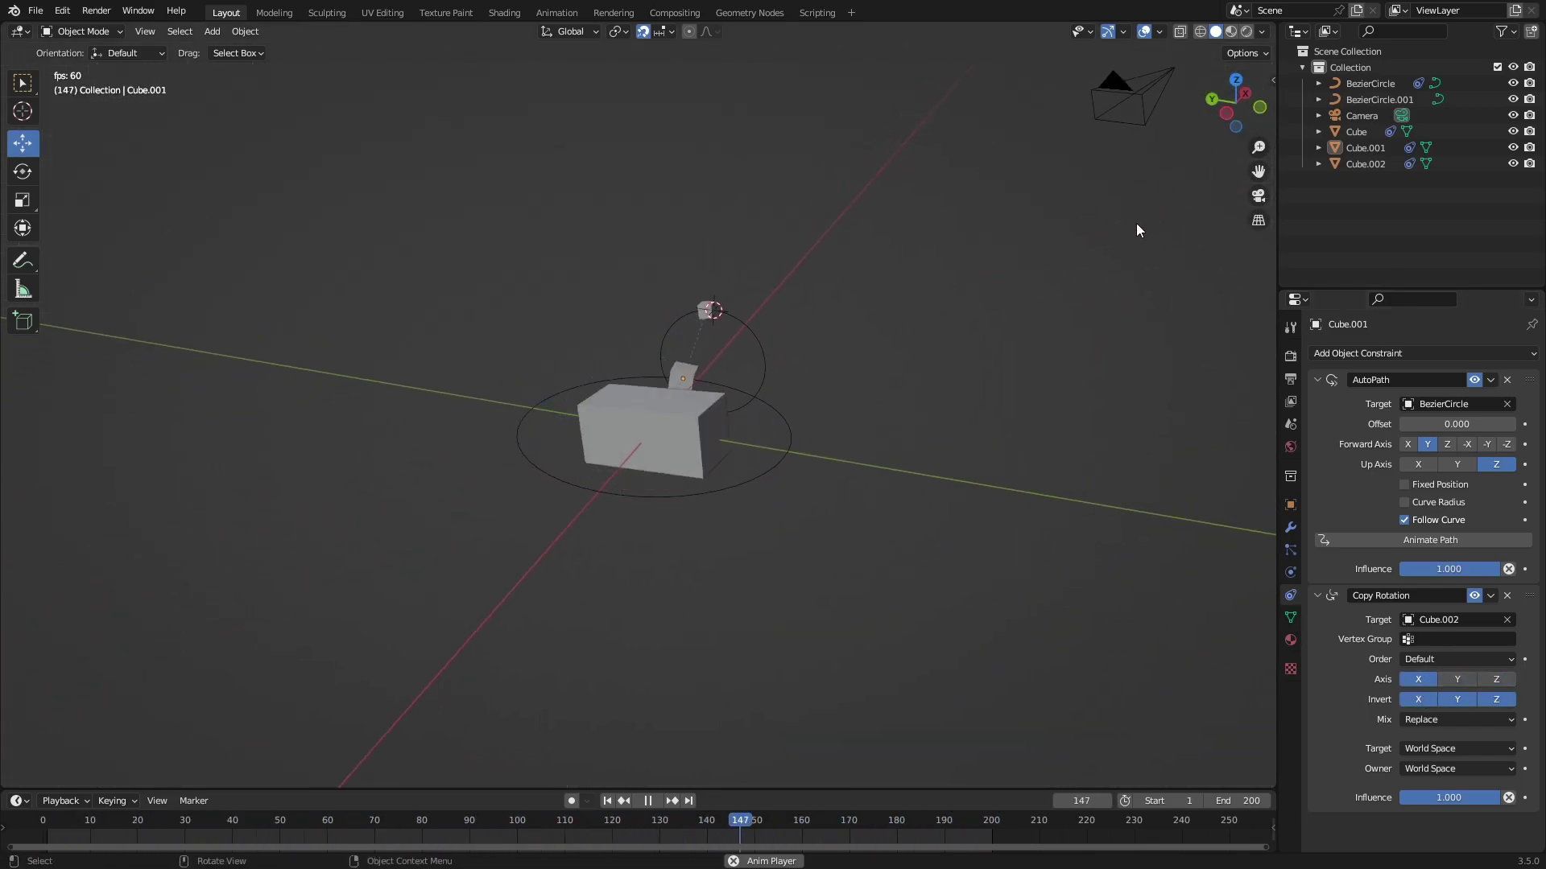
- Preview the animation in solid shading without overlays, then restore overlays and hide Cube.002
click(1146, 31)
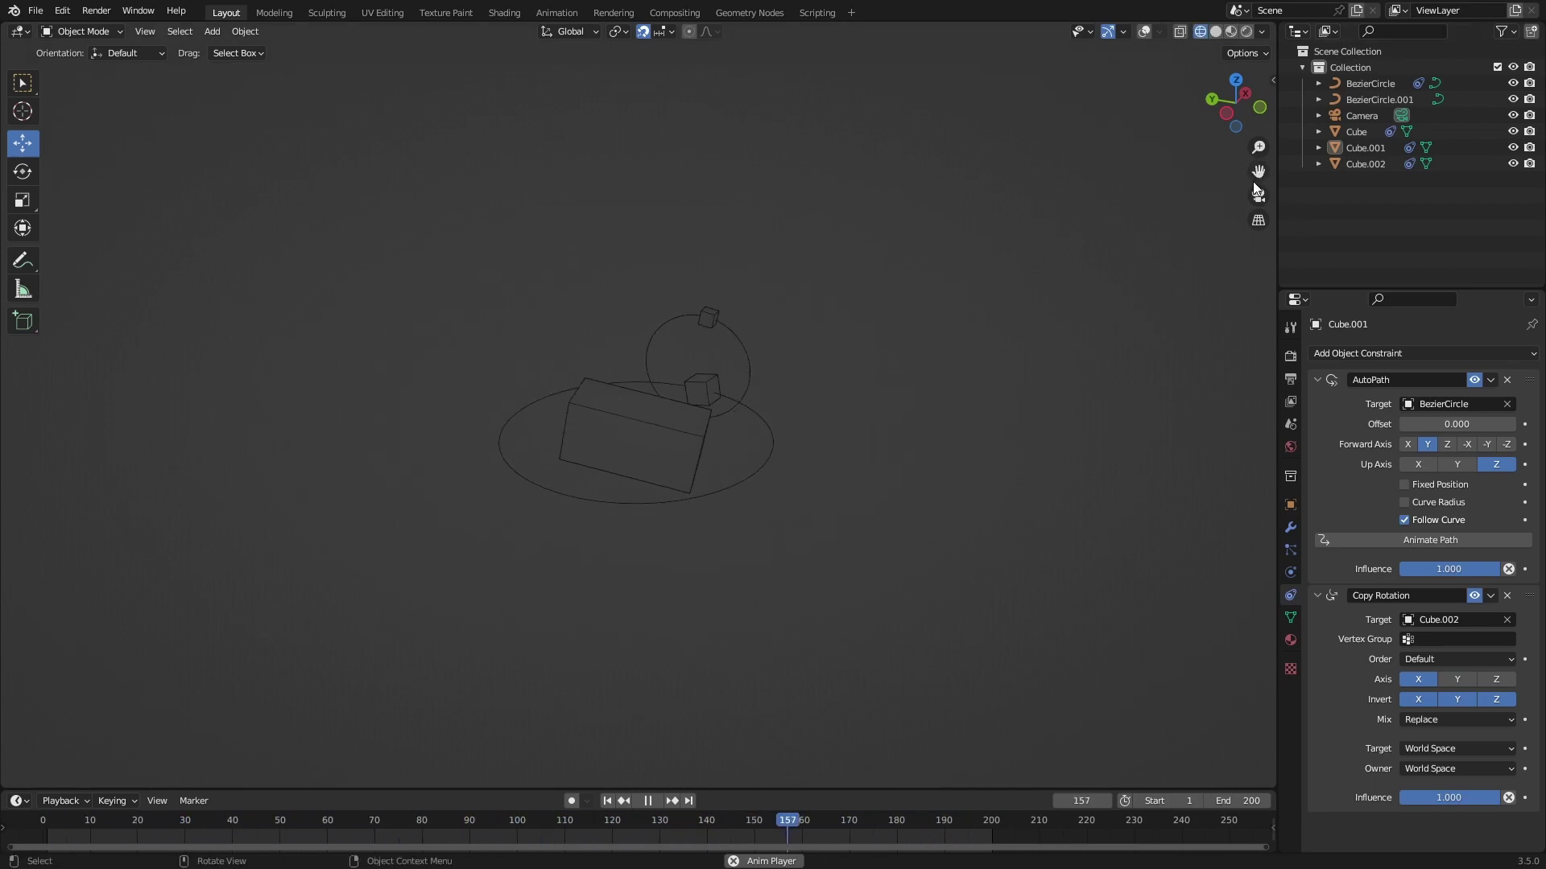
key(shift+z)
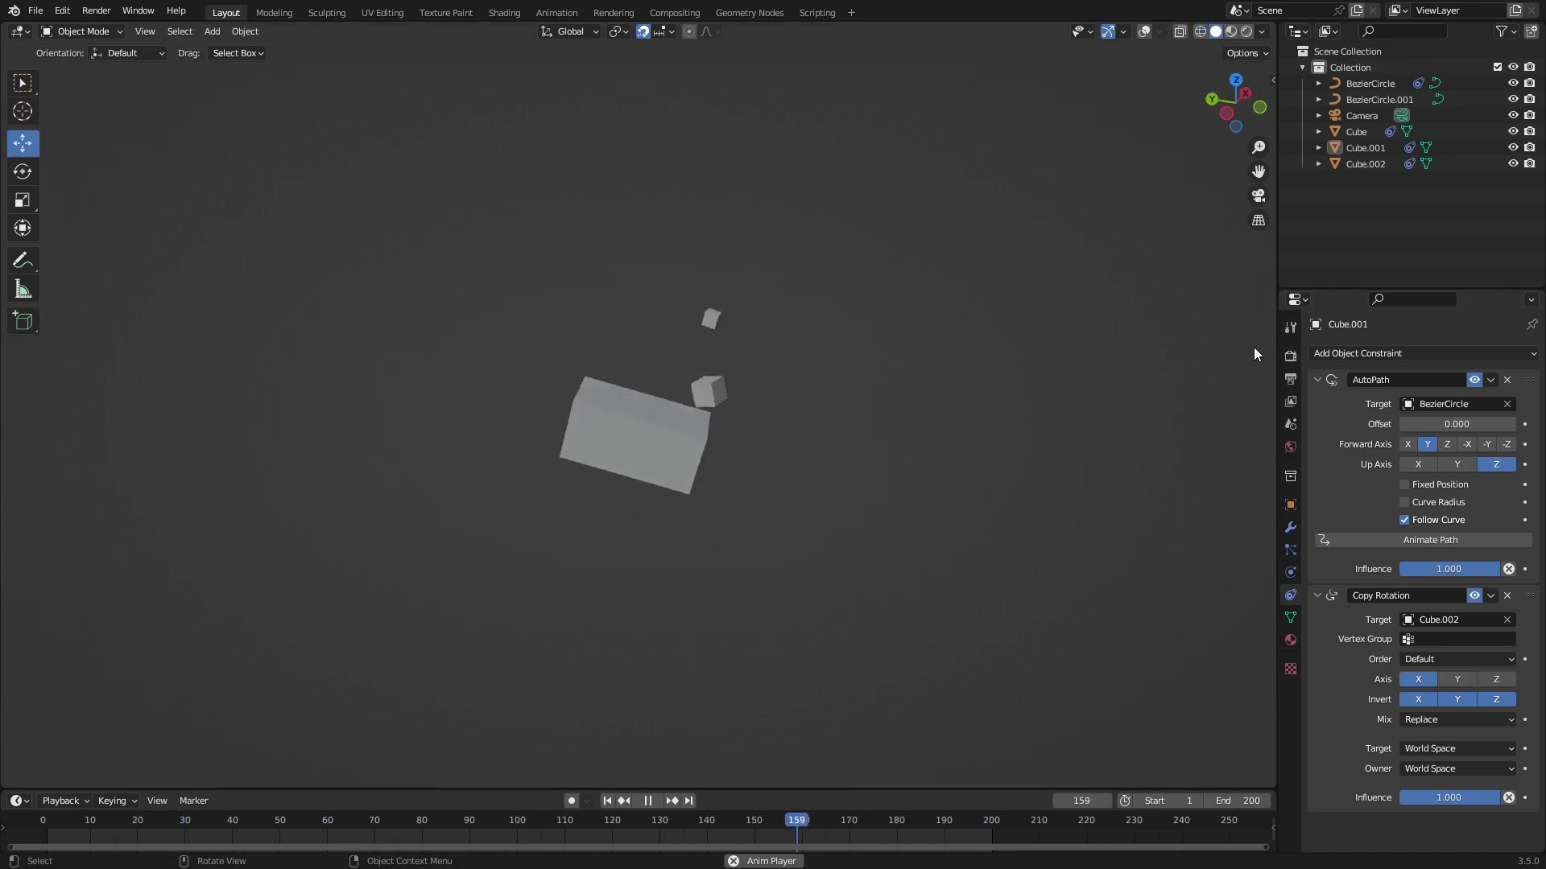
key(shift+alt+z)
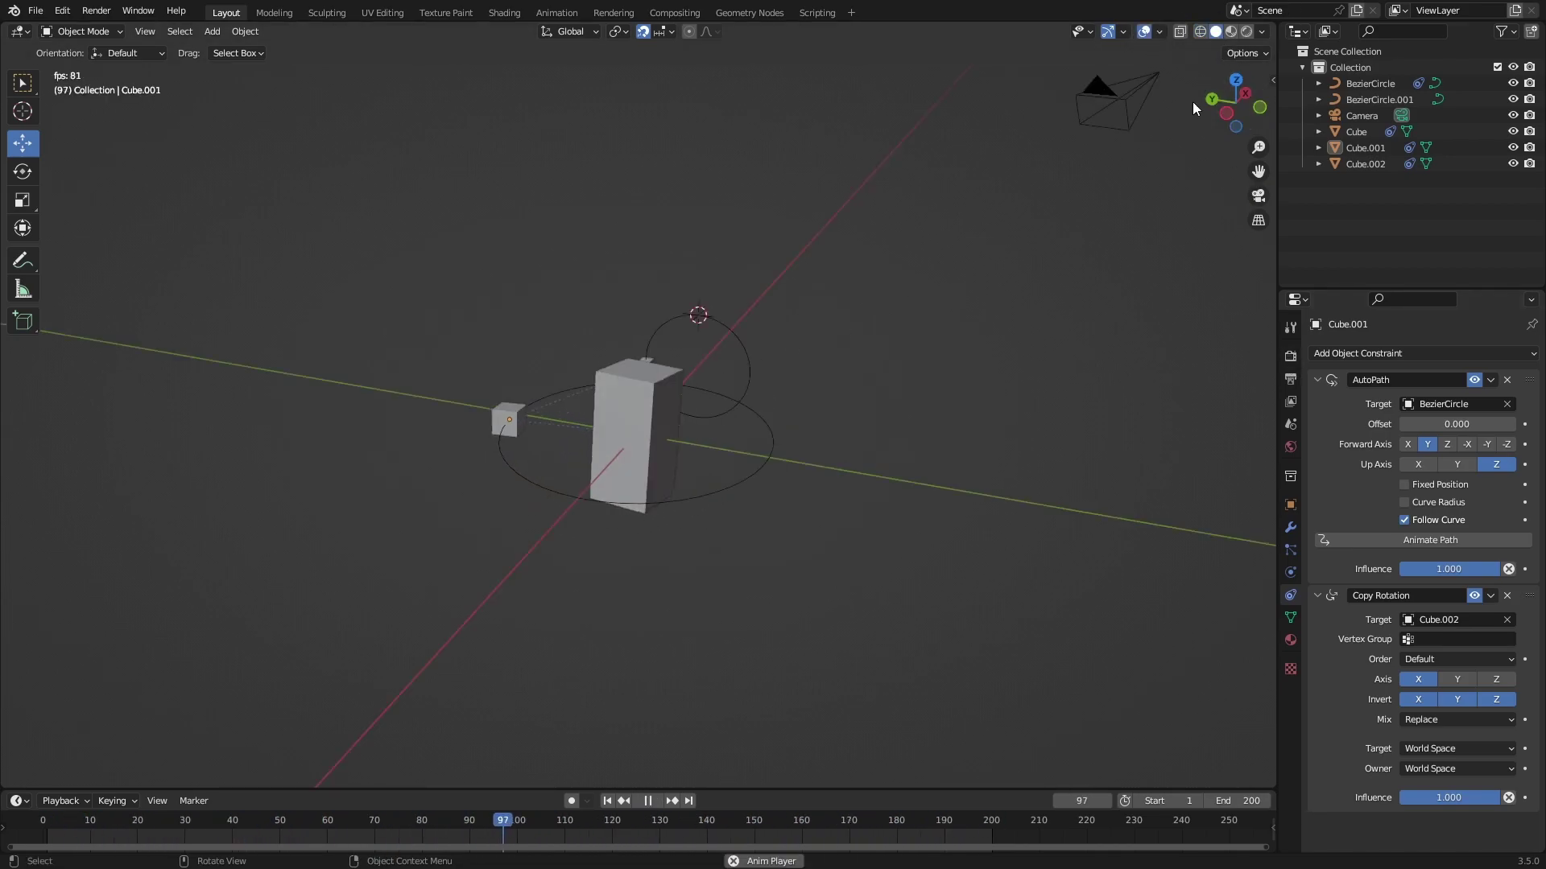
key(space)
click(1473, 164)
key(space)
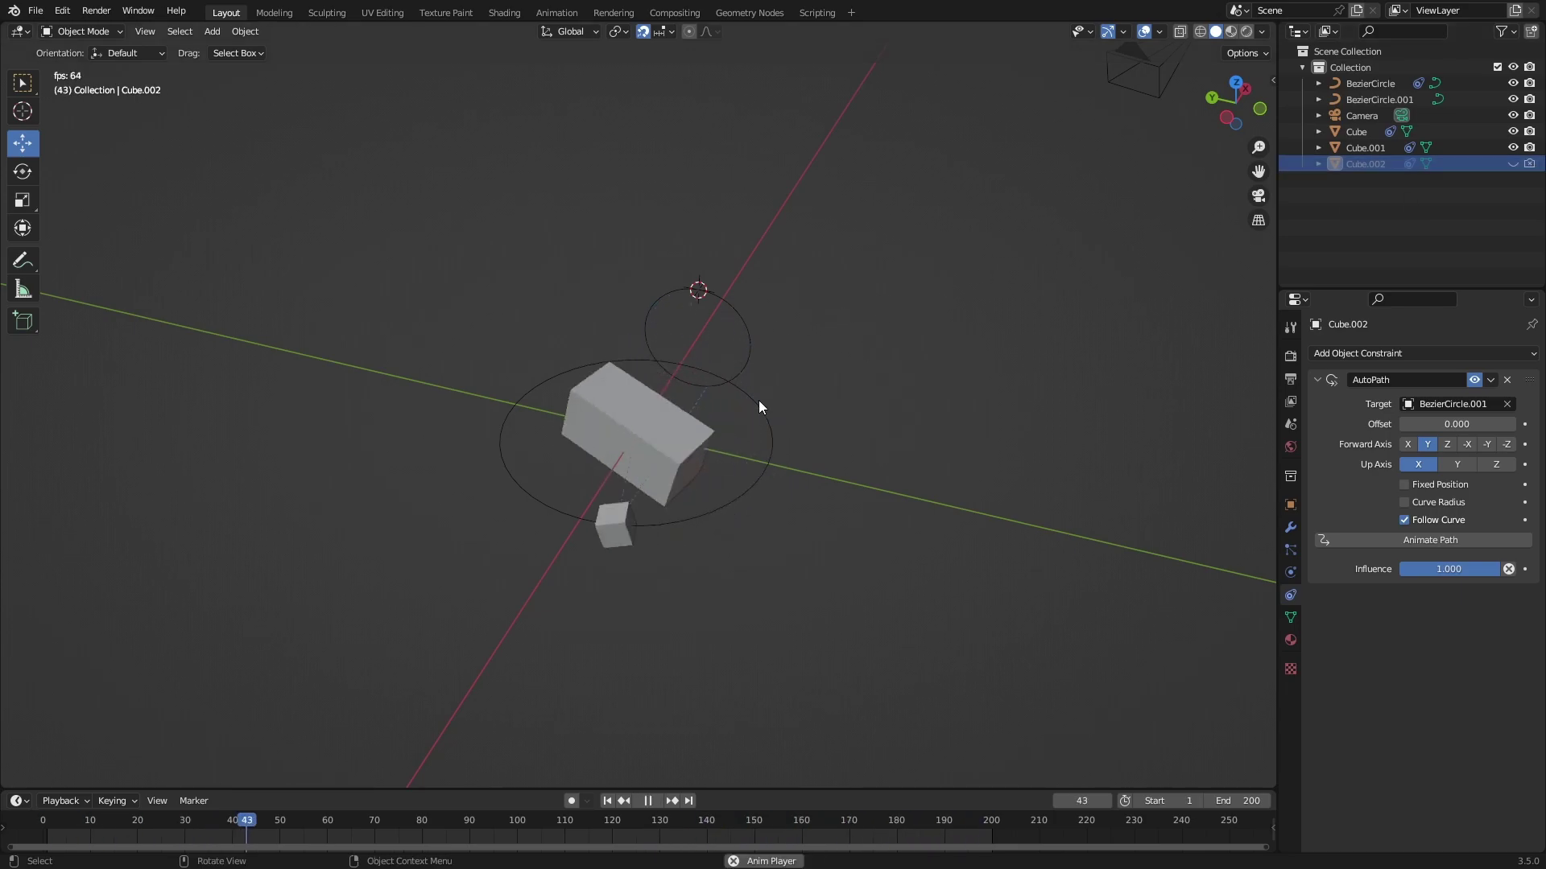
- Look through the camera and set the render resolution to 1080 × 1920 px
key(KP_0)
click(1274, 81)
click(1290, 378)
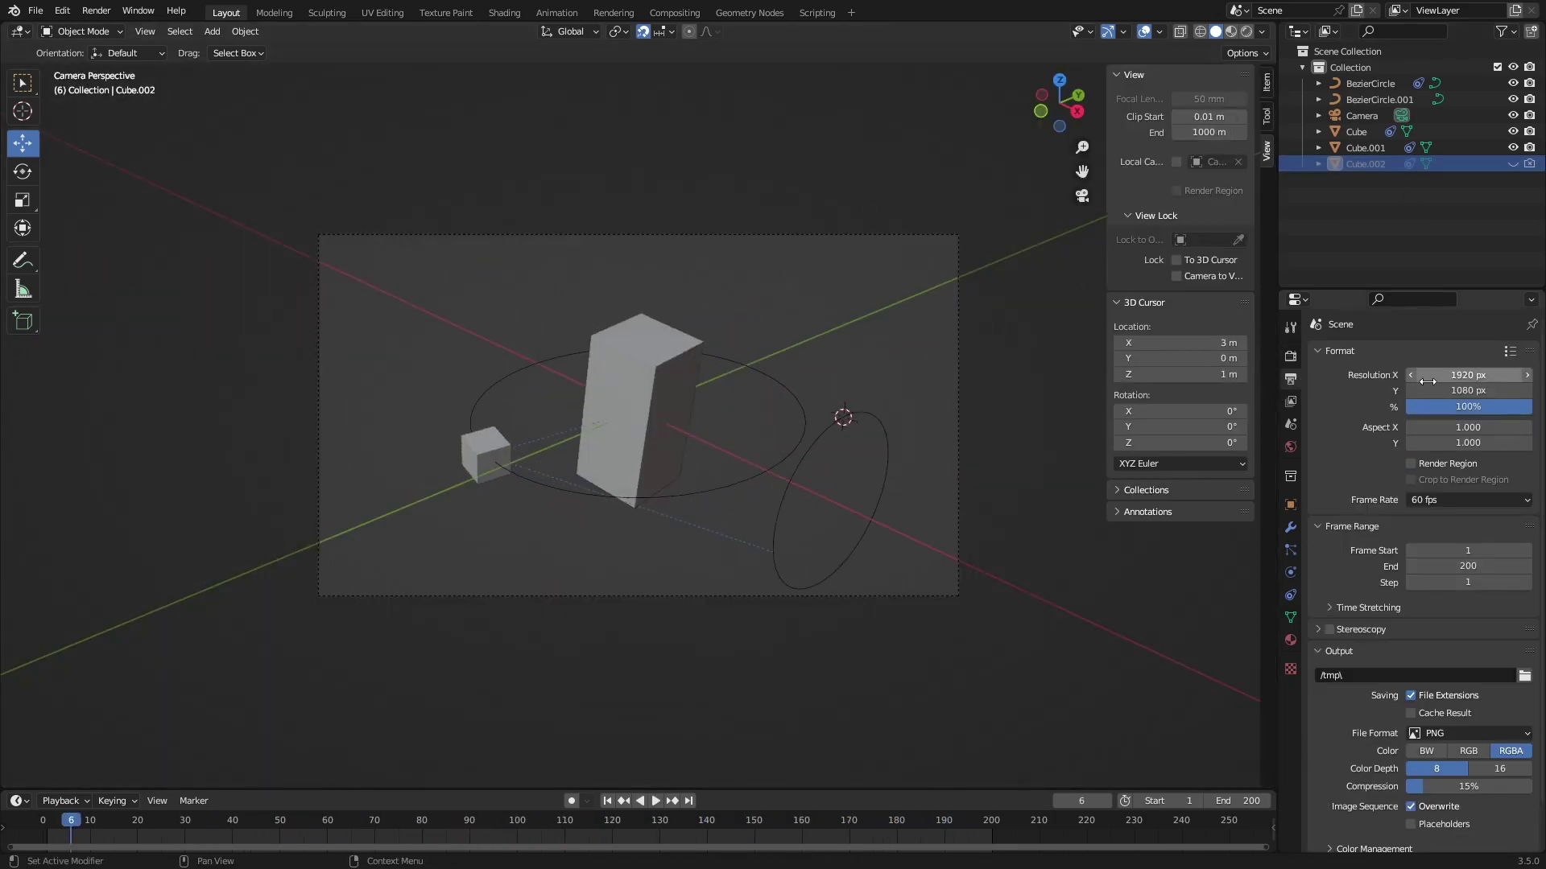
text(1920)
click(1465, 376)
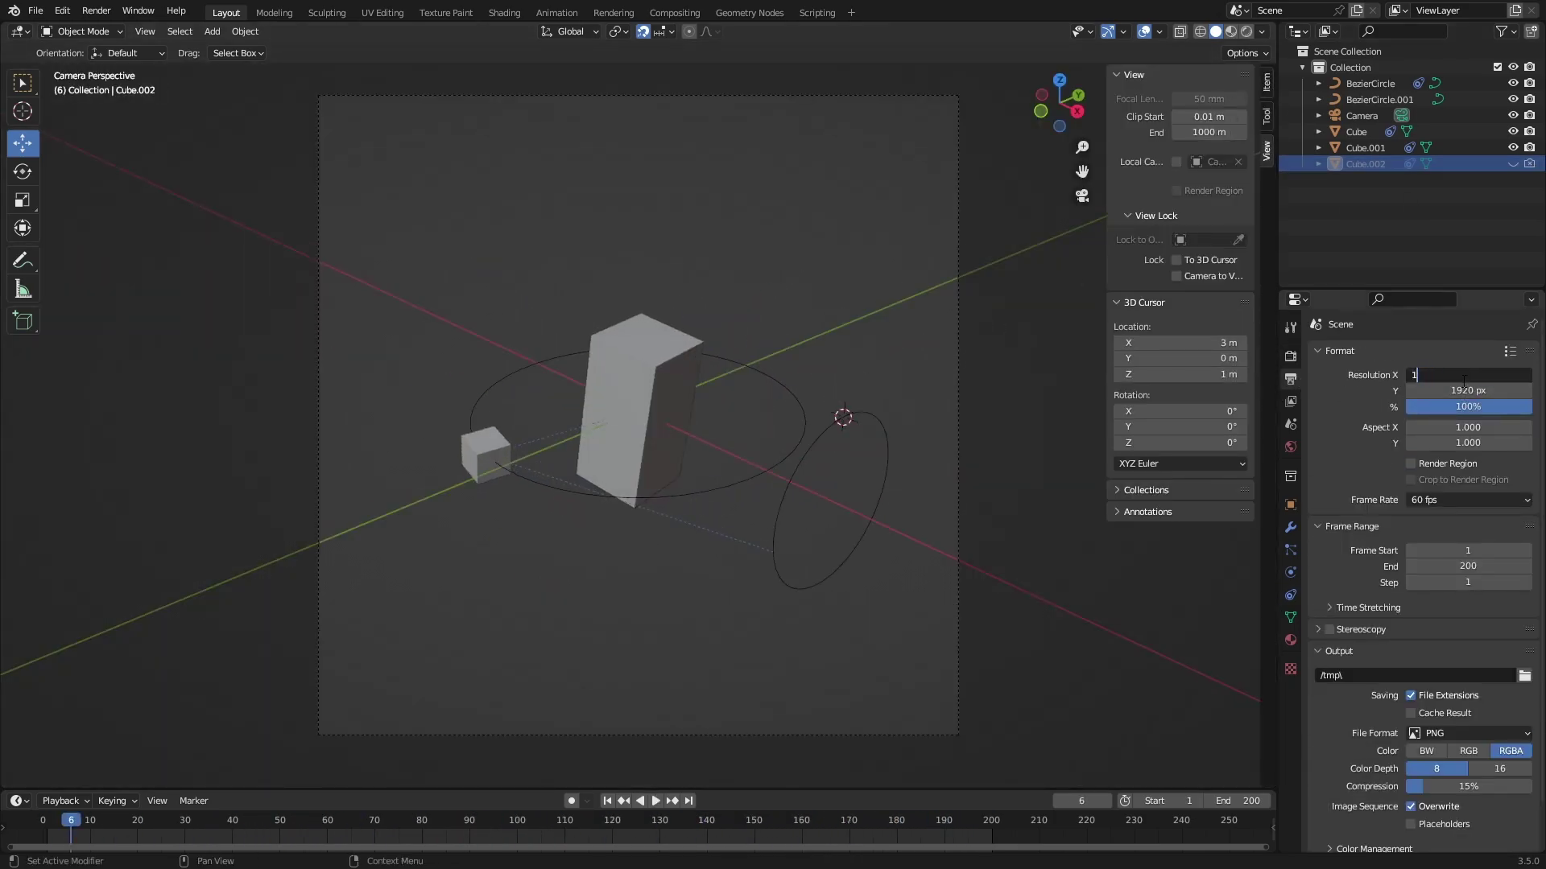
text(080)
key(Return)
- Uncheck Lock To 3D Cursor and zoom the camera view out slightly
click(1176, 260)
click(1176, 276)
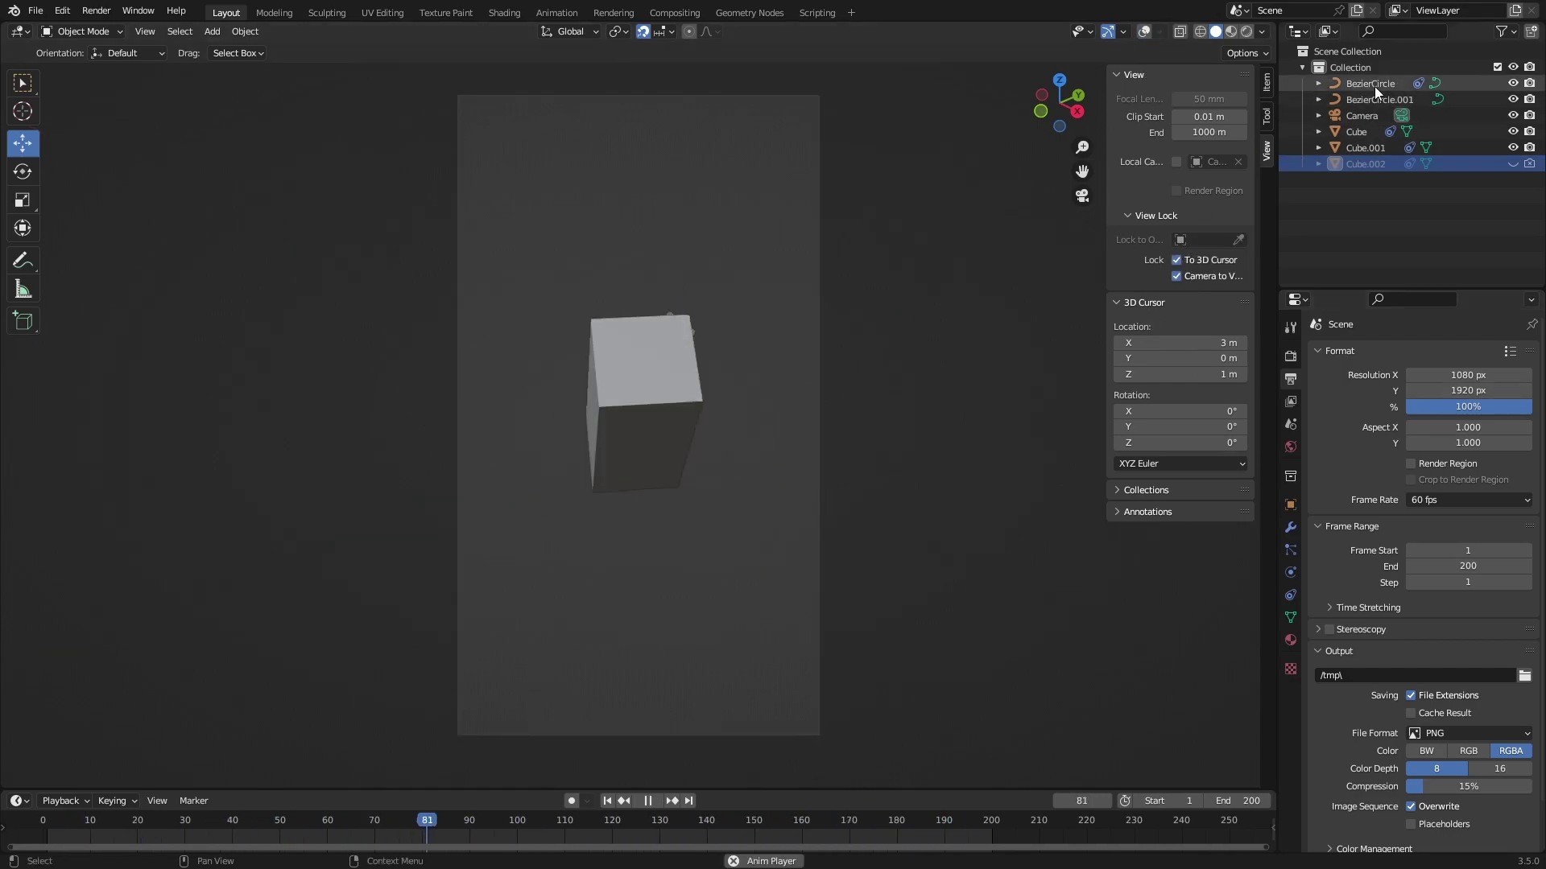
click(1361, 115)
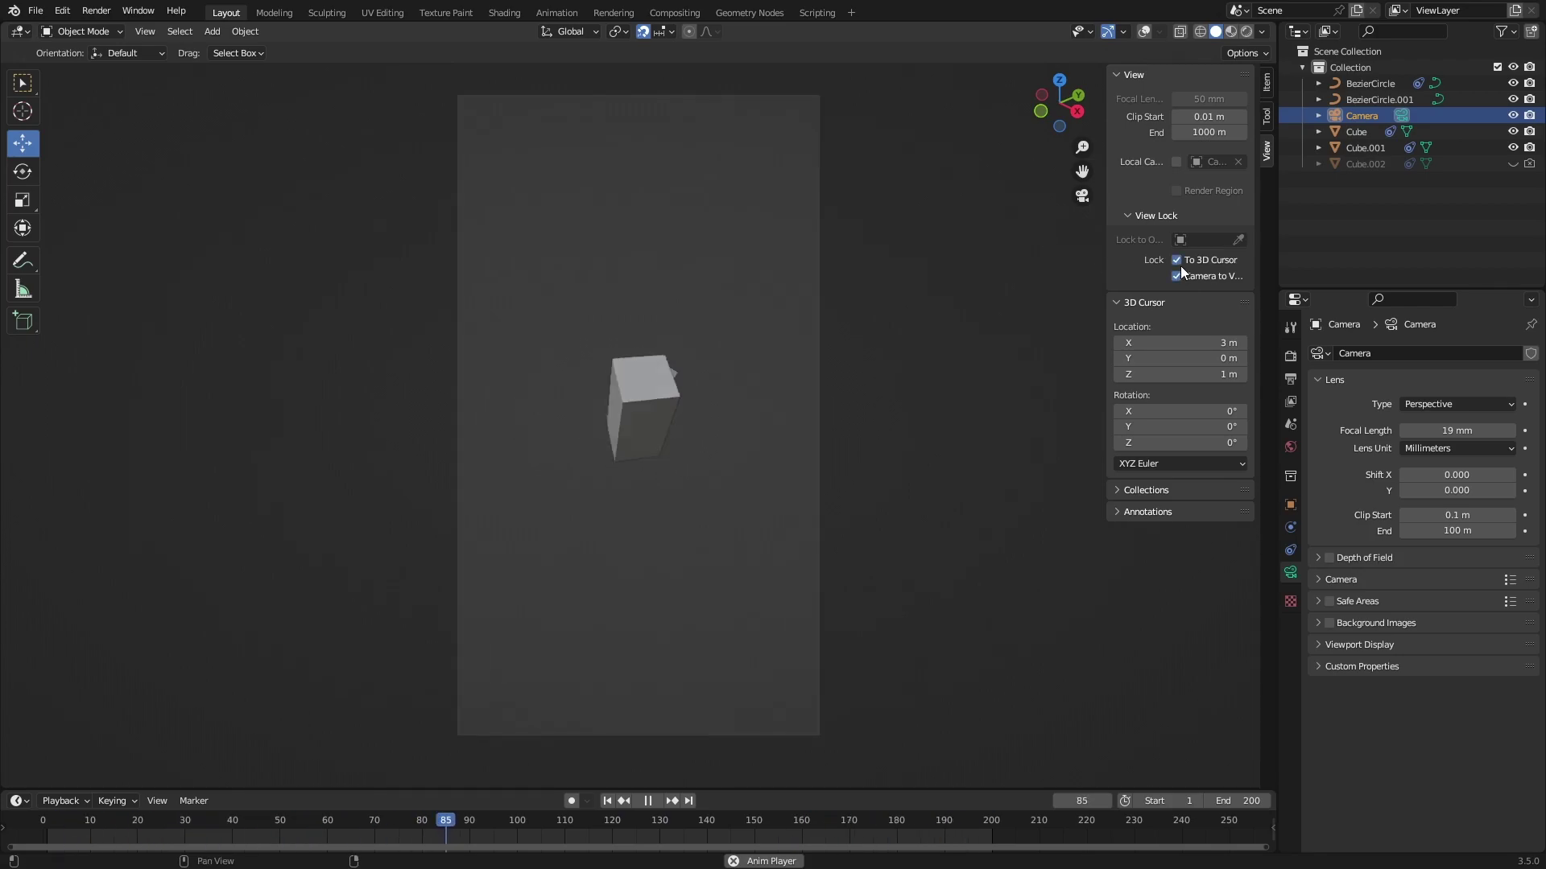
click(644, 411)
click(1190, 278)
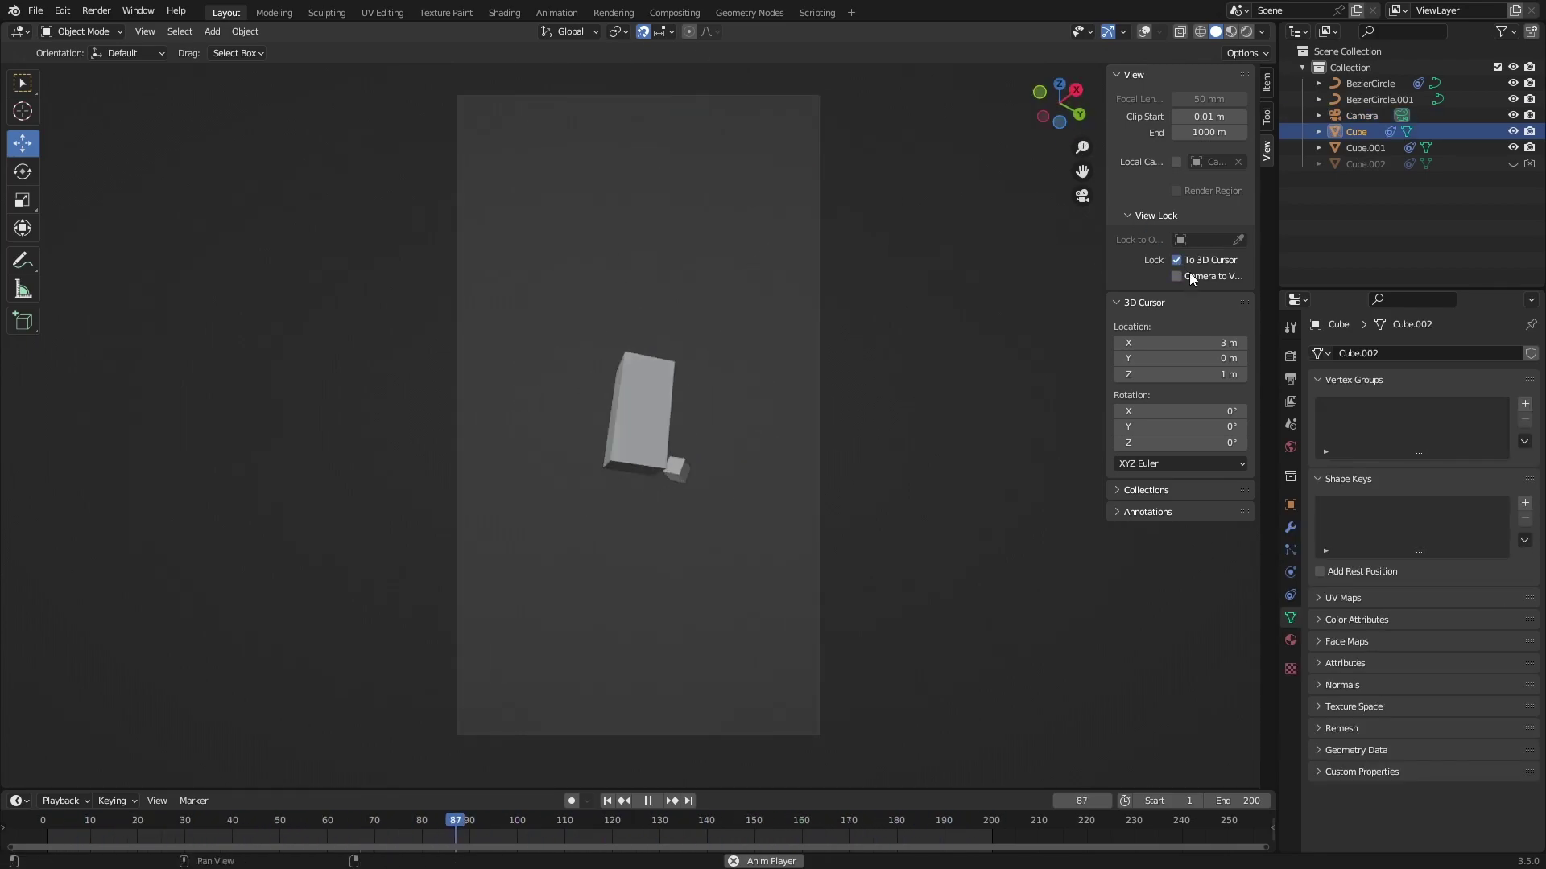
scroll(911, 366, down, 2)
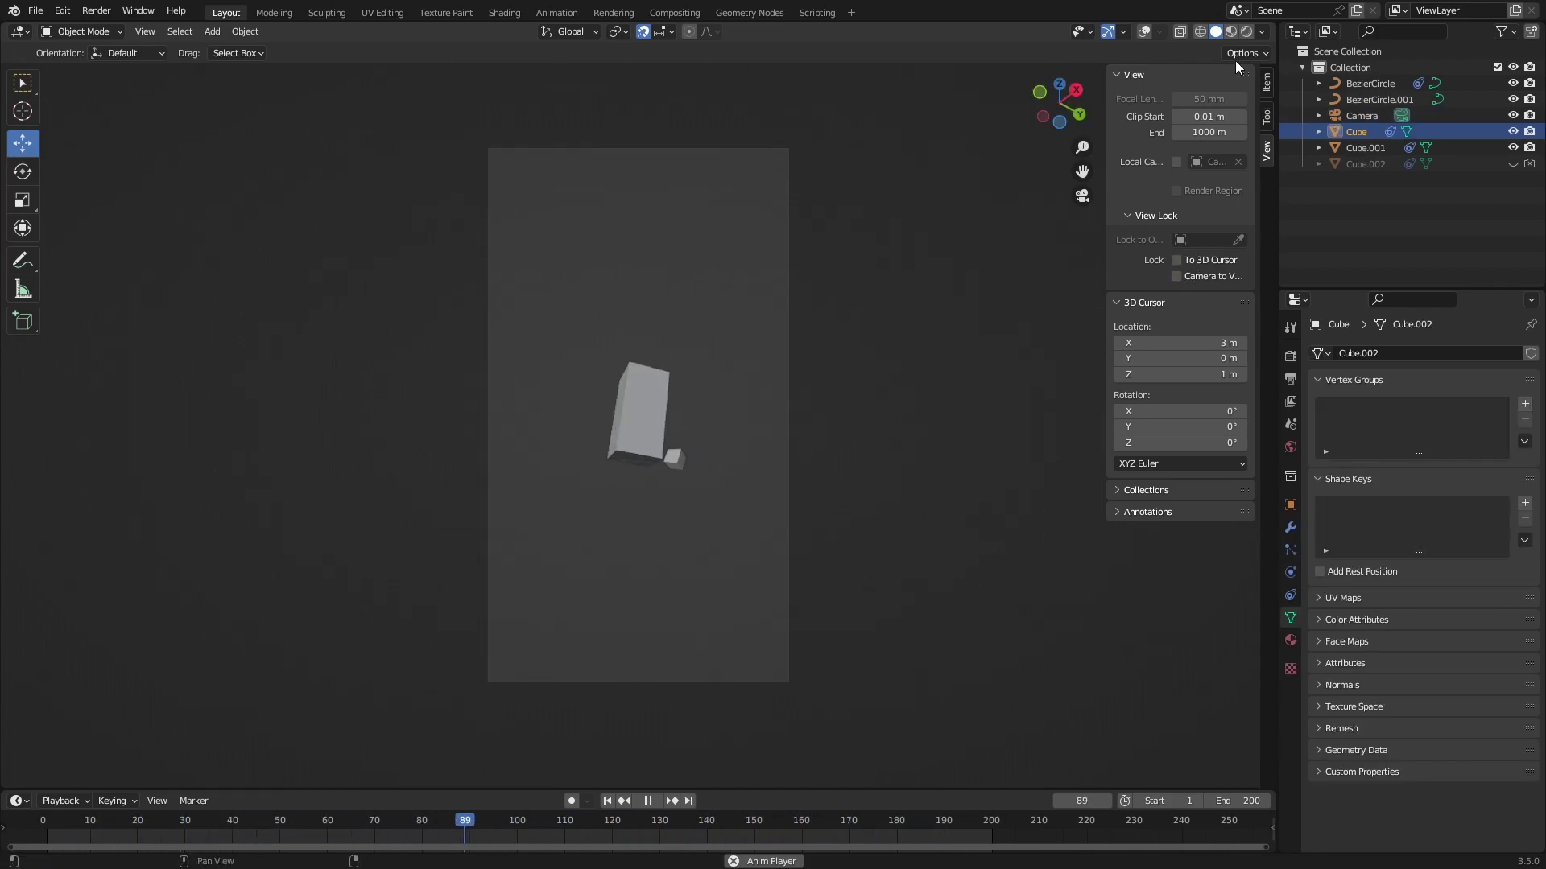
click(1246, 31)
- Set the viewport shading to Rendered with Flat lighting
click(1290, 640)
click(1291, 355)
click(1472, 354)
click(1433, 379)
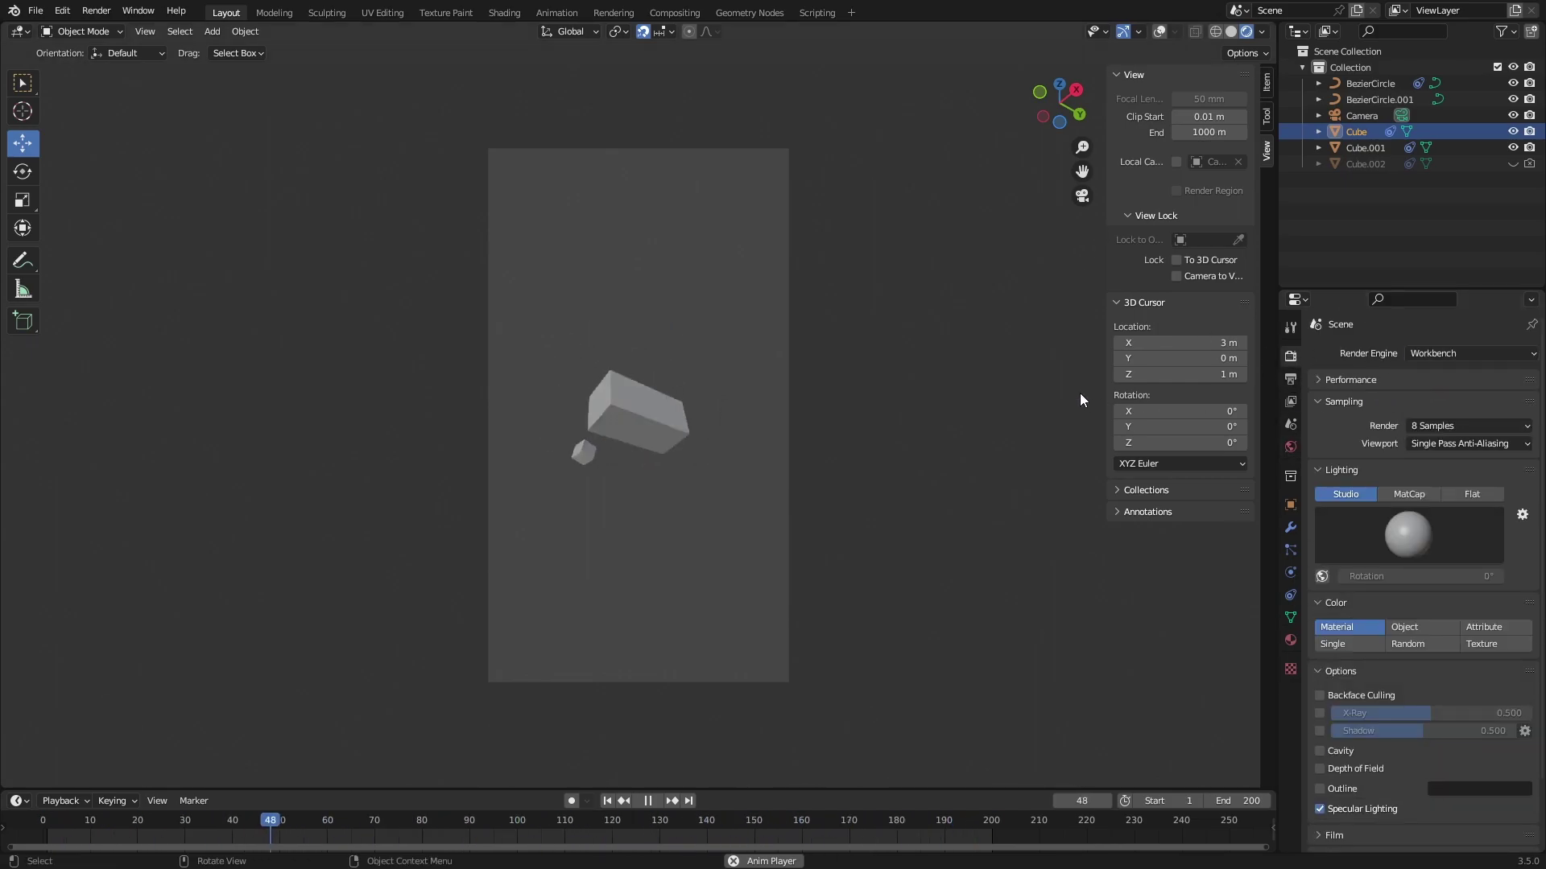
click(1455, 494)
- Set the World background colour to a light salmon beige
click(1291, 446)
click(1457, 403)
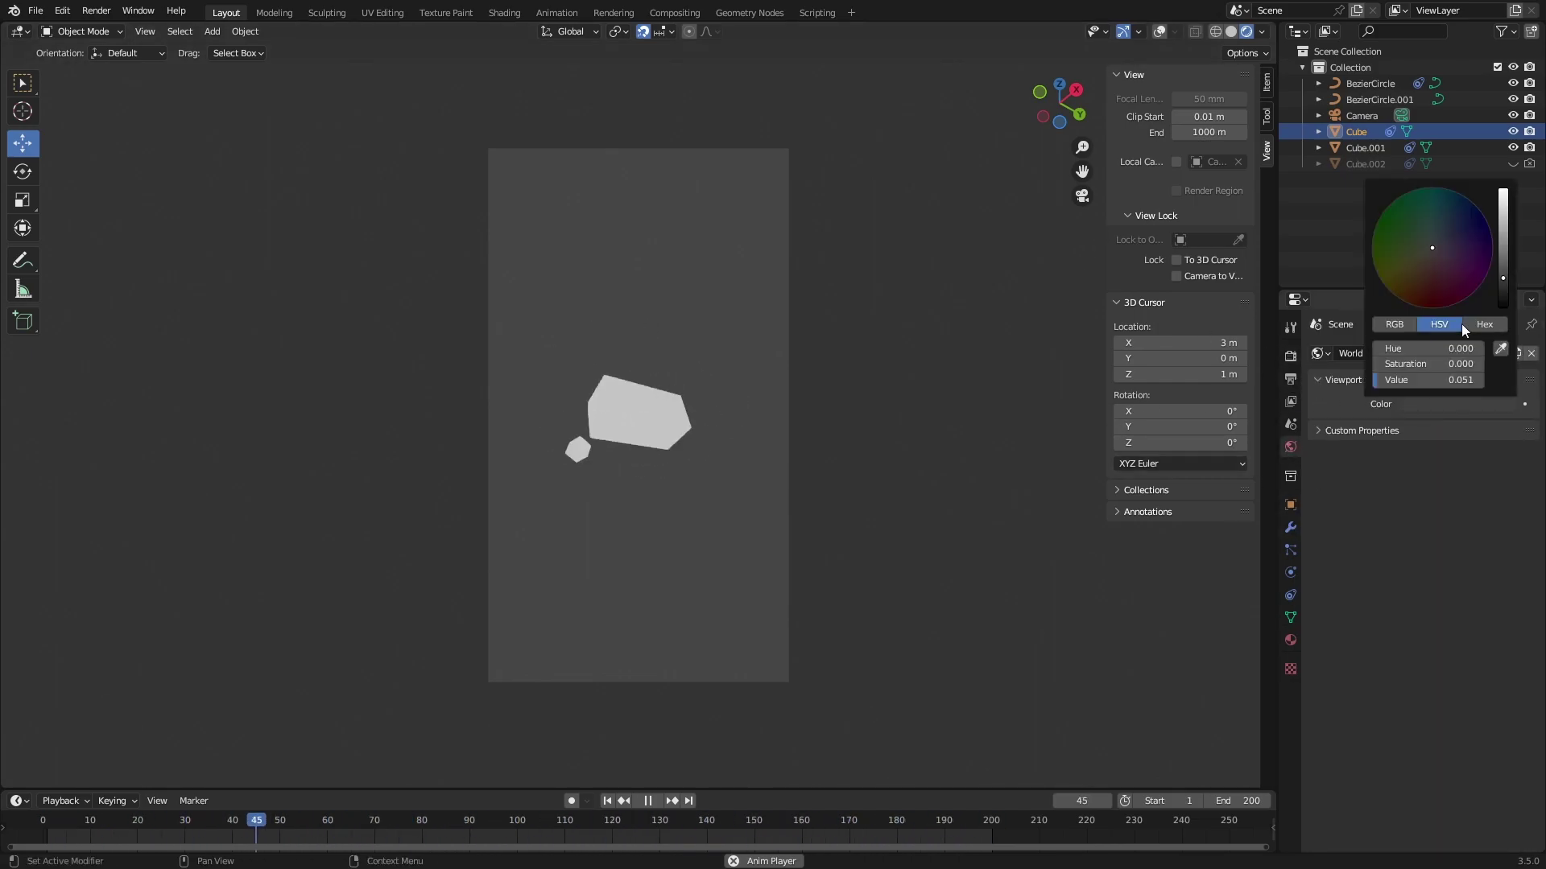
drag(1433, 380, 1481, 380)
drag(1424, 254, 1440, 265)
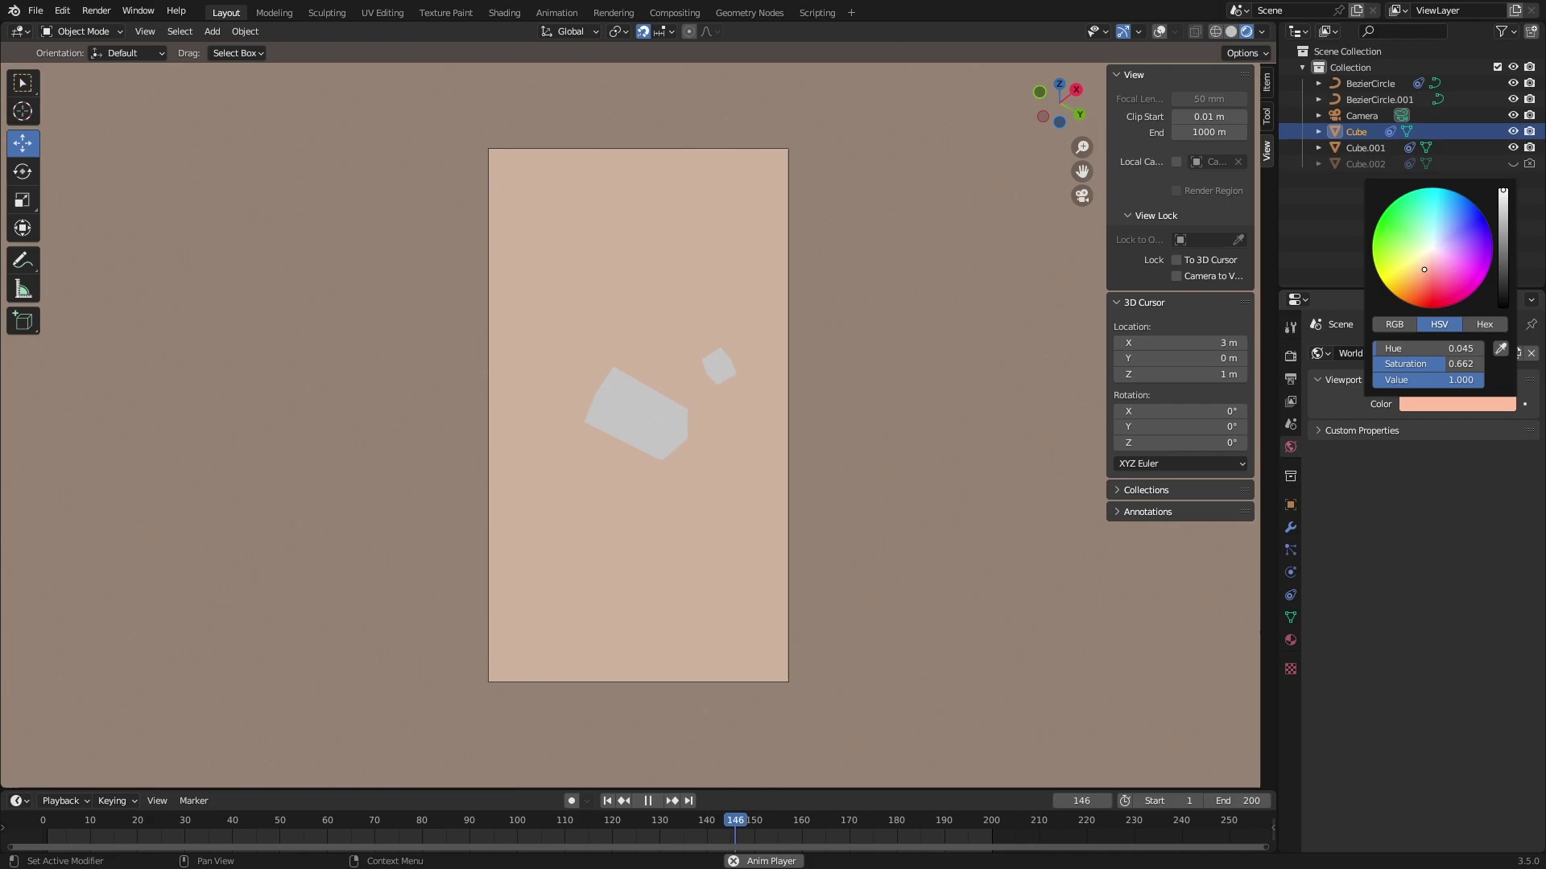
- Colour all objects a single orange and set the camera Passepartout to 1.0
click(1290, 355)
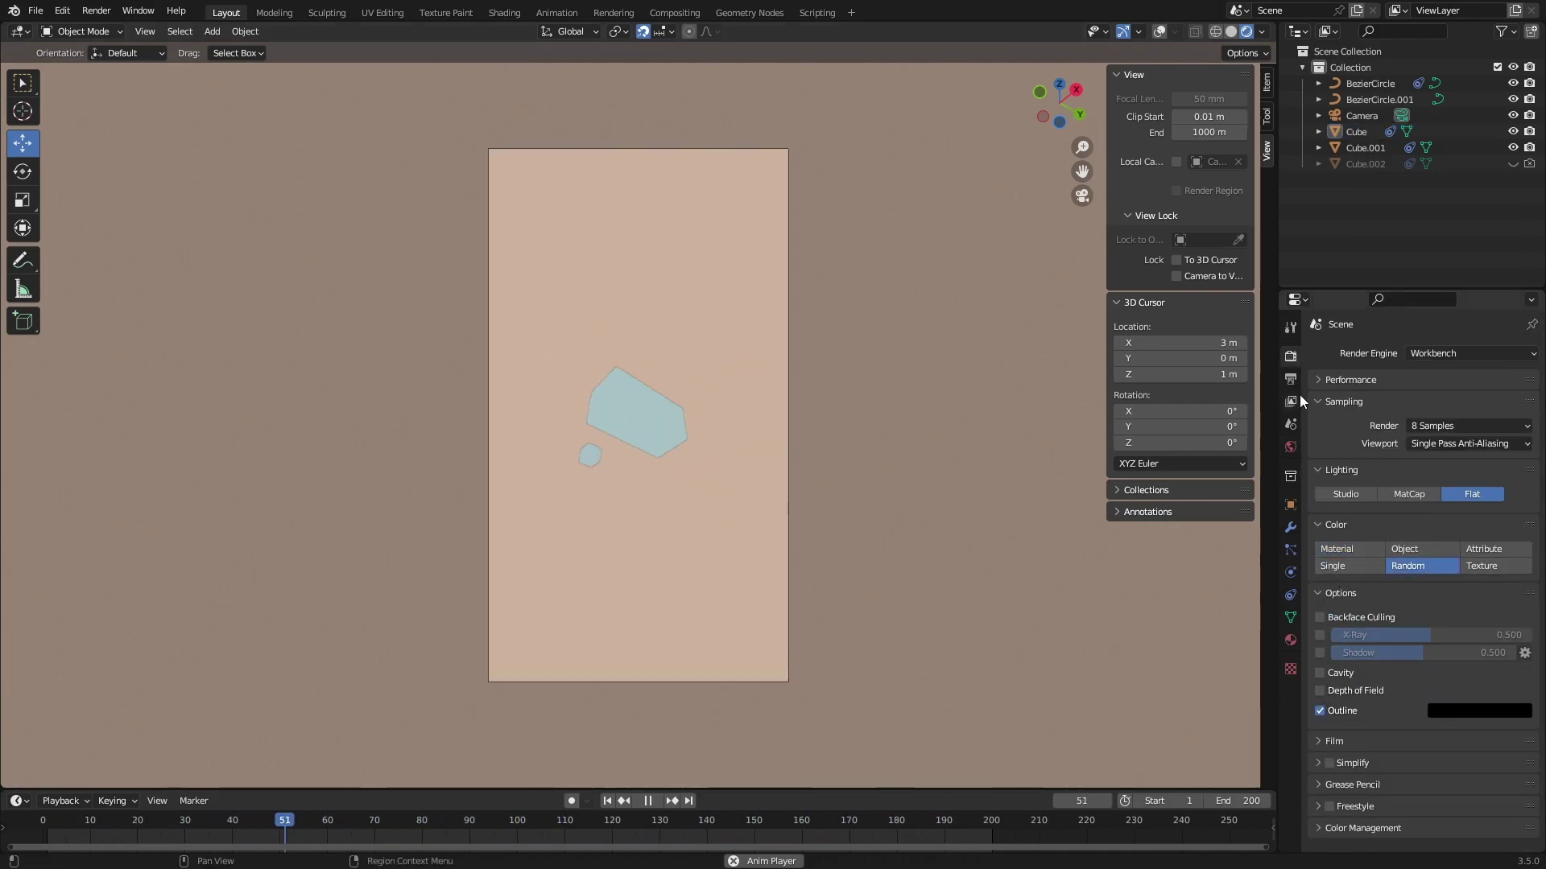
click(1332, 566)
click(1423, 586)
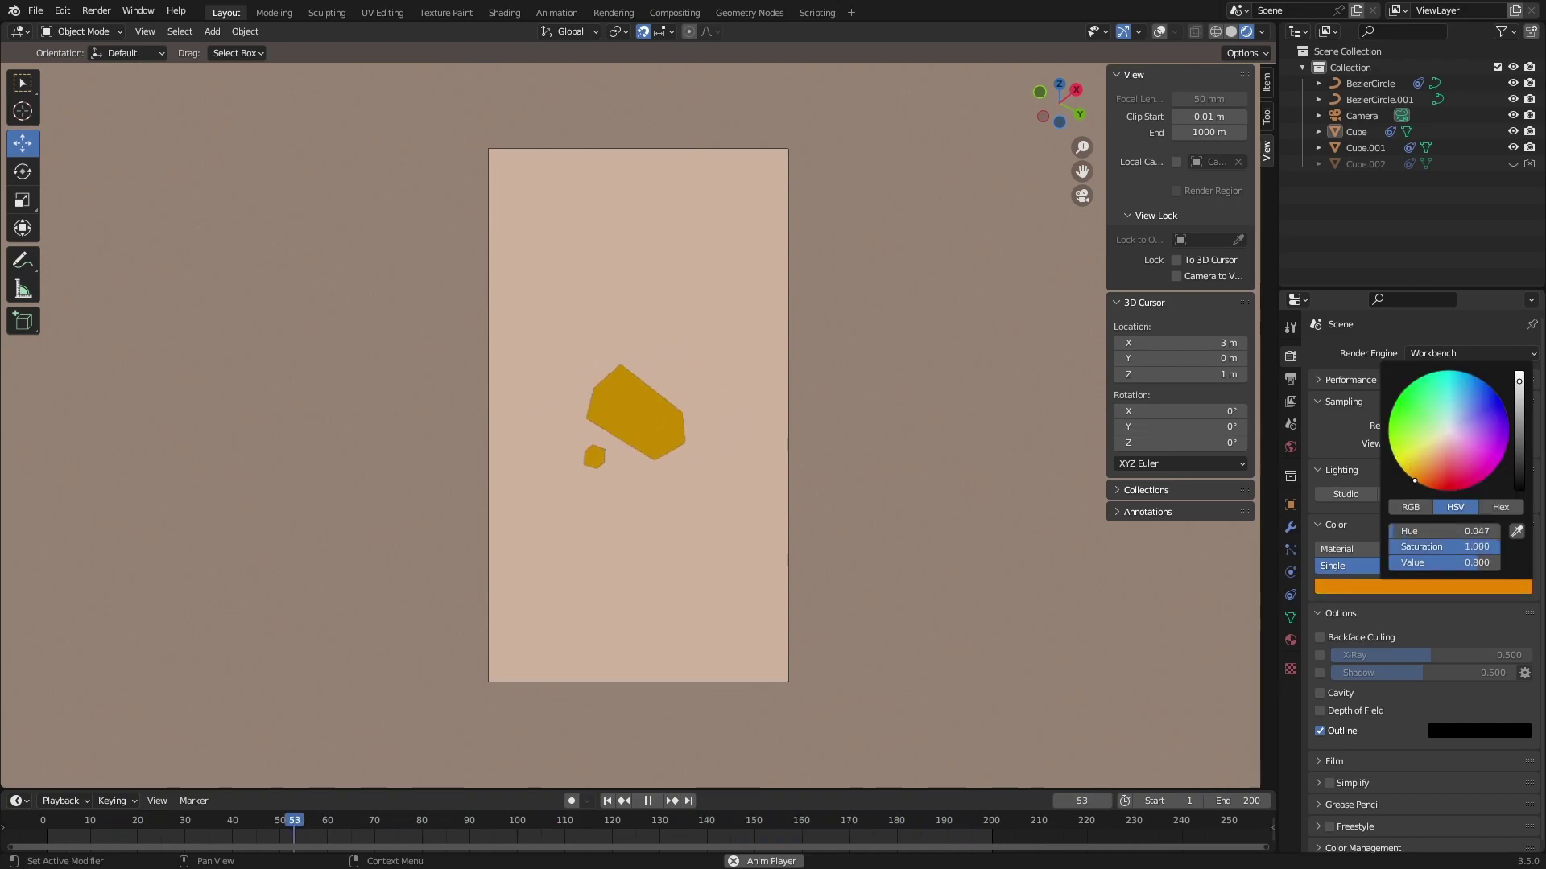
click(1457, 116)
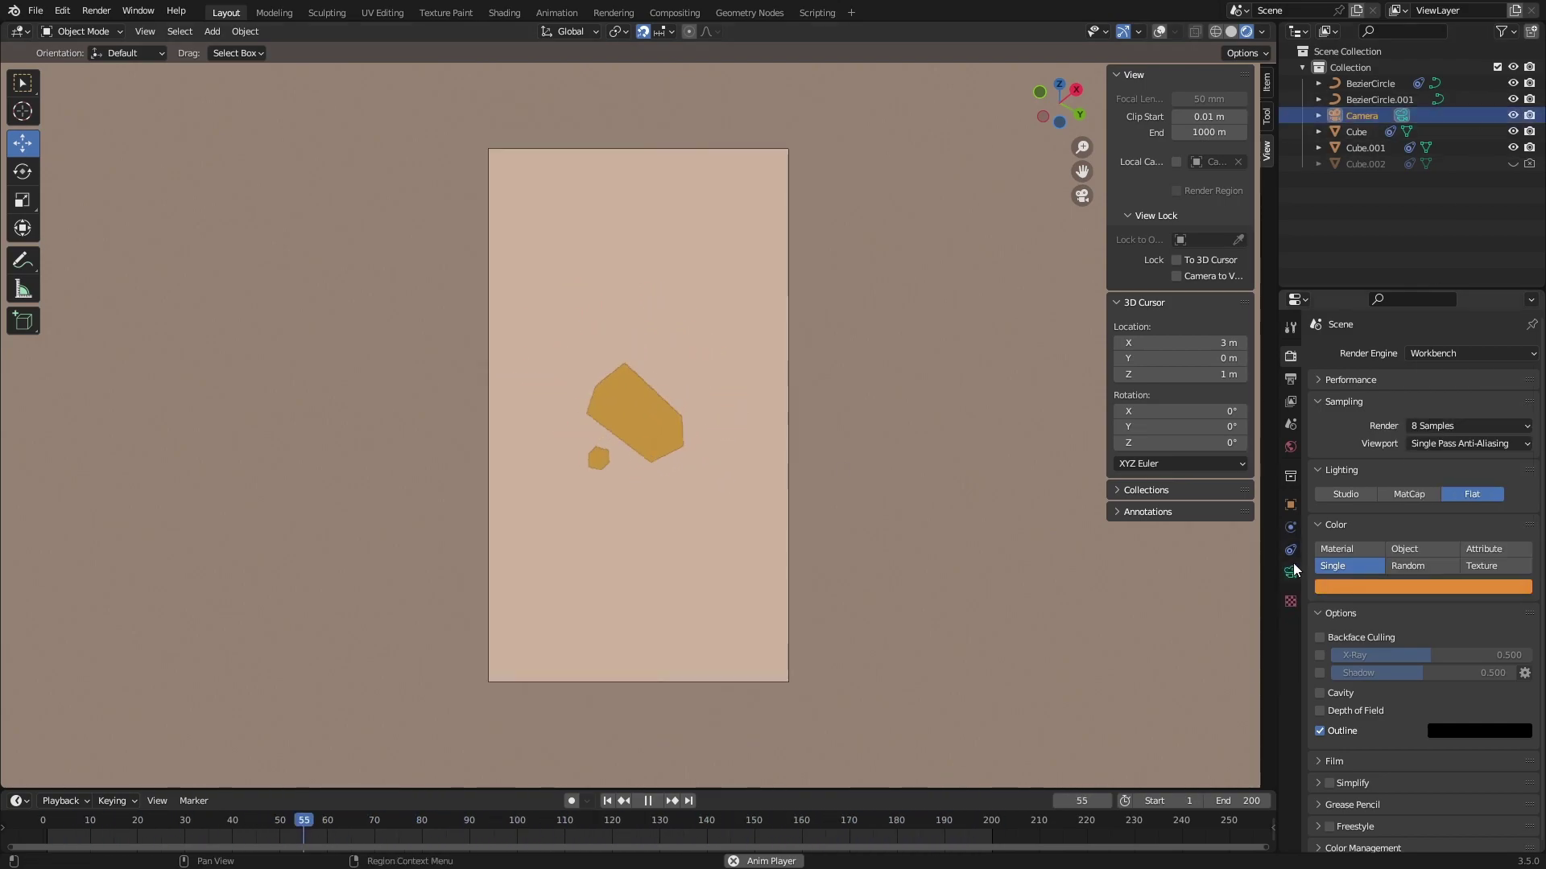
click(1290, 572)
scroll(708, 497, up, 1)
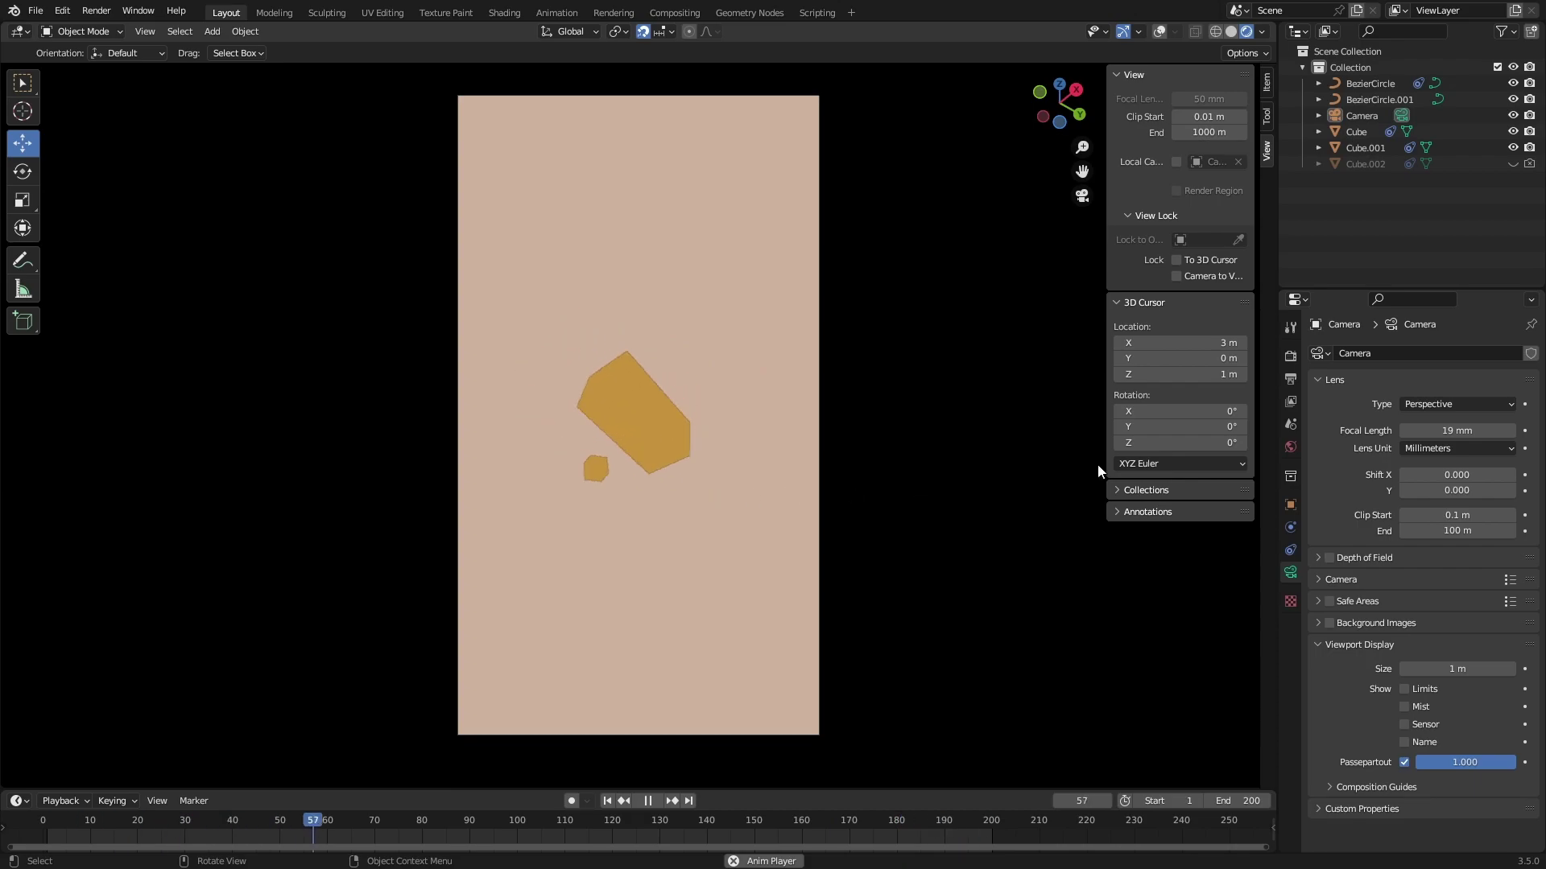
click(1158, 31)
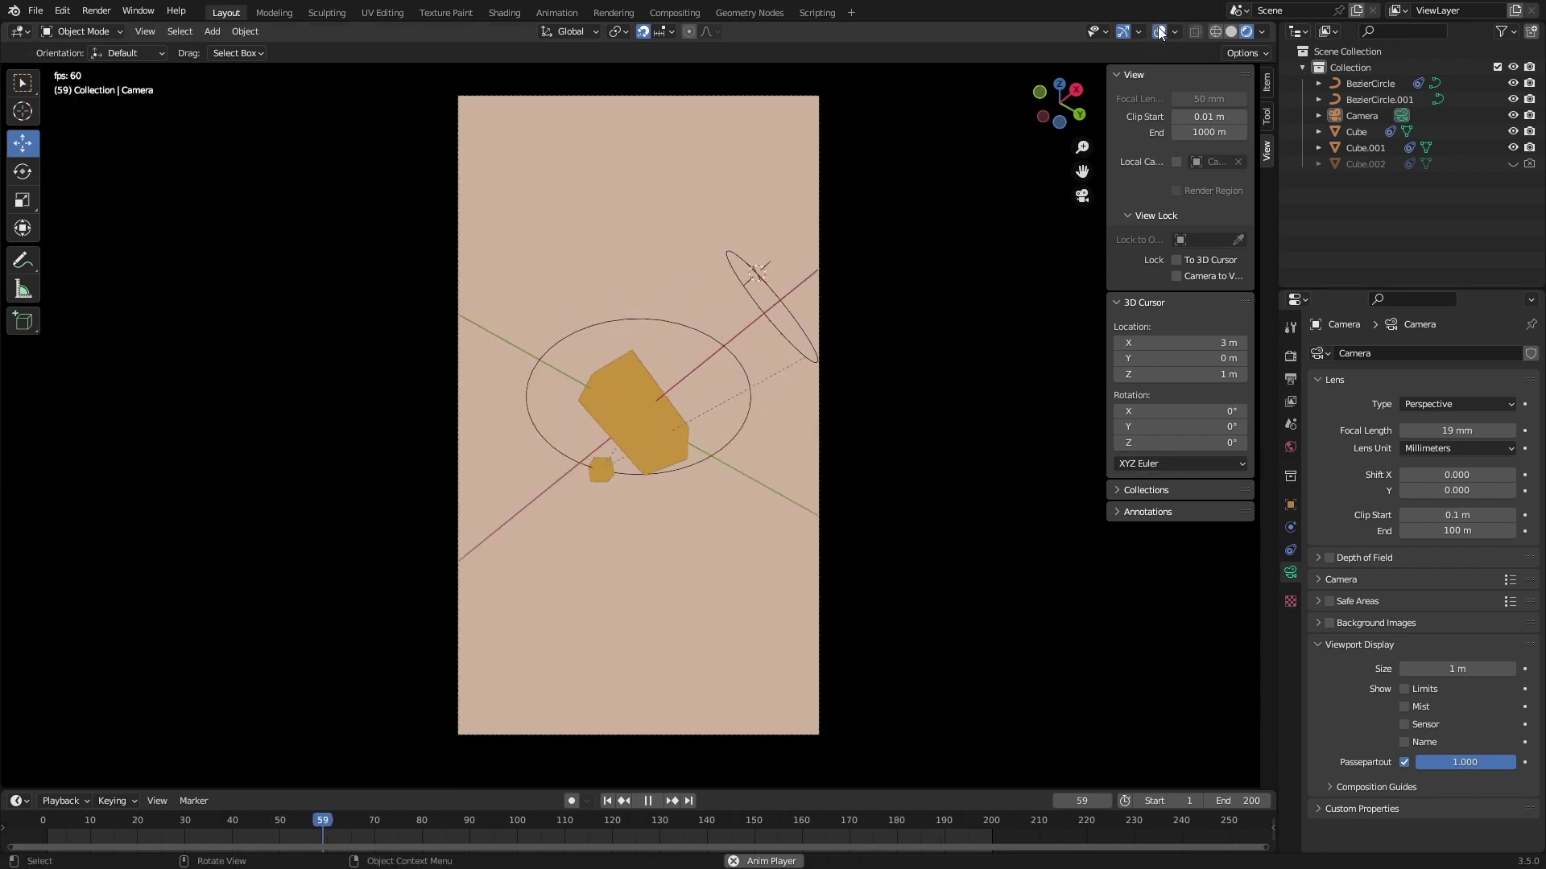
- Lock the camera to the view, reframe the rings, paste a vertical circle copy, and play
click(1176, 259)
drag(1059, 104, 1039, 112)
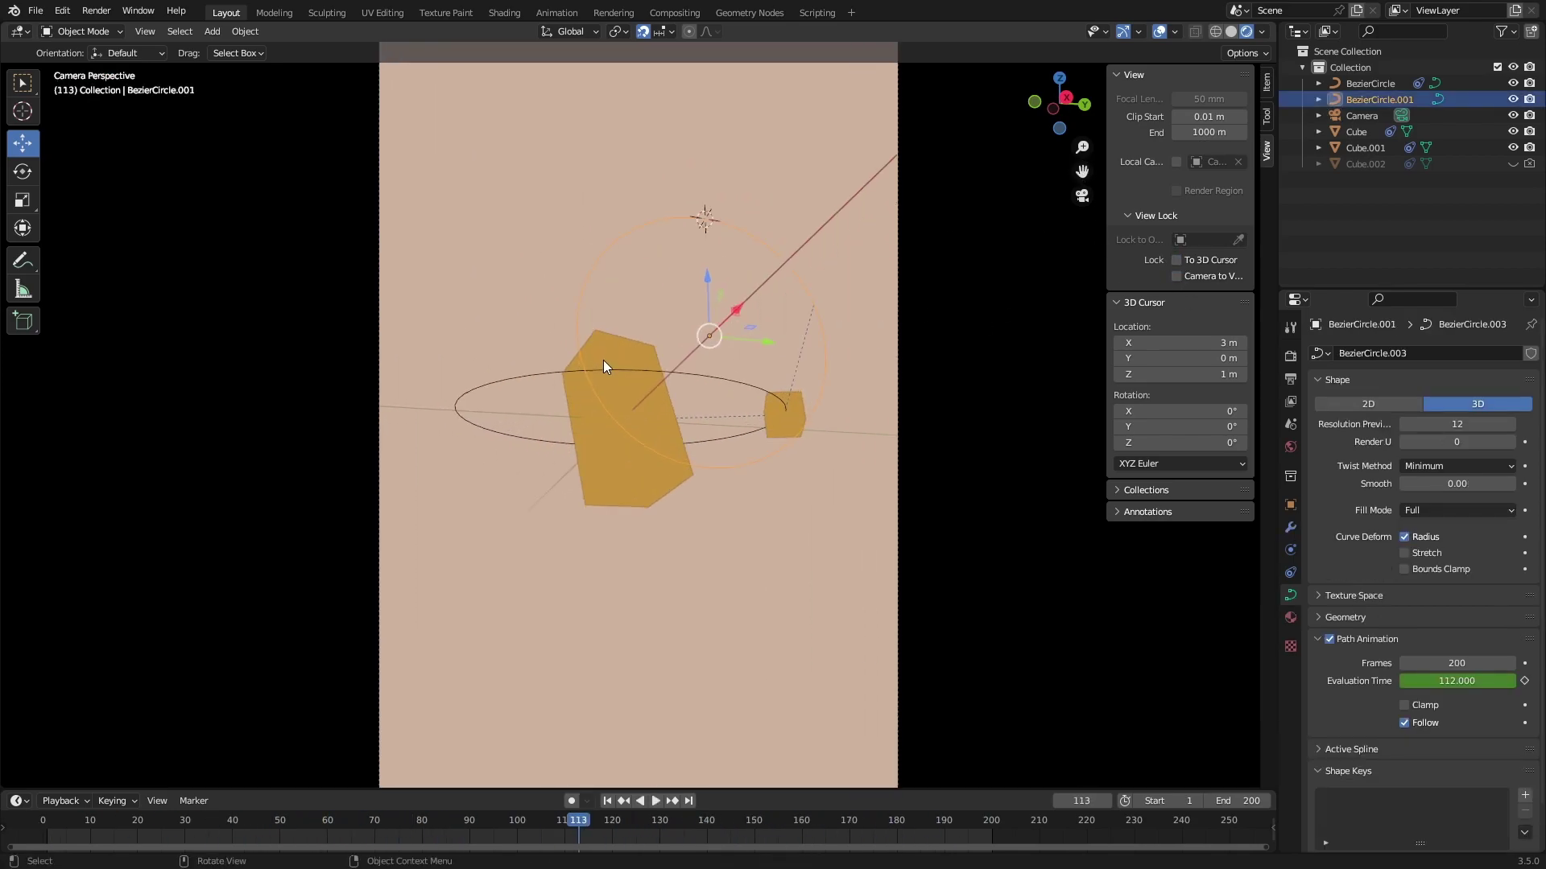
key(ctrl+v)
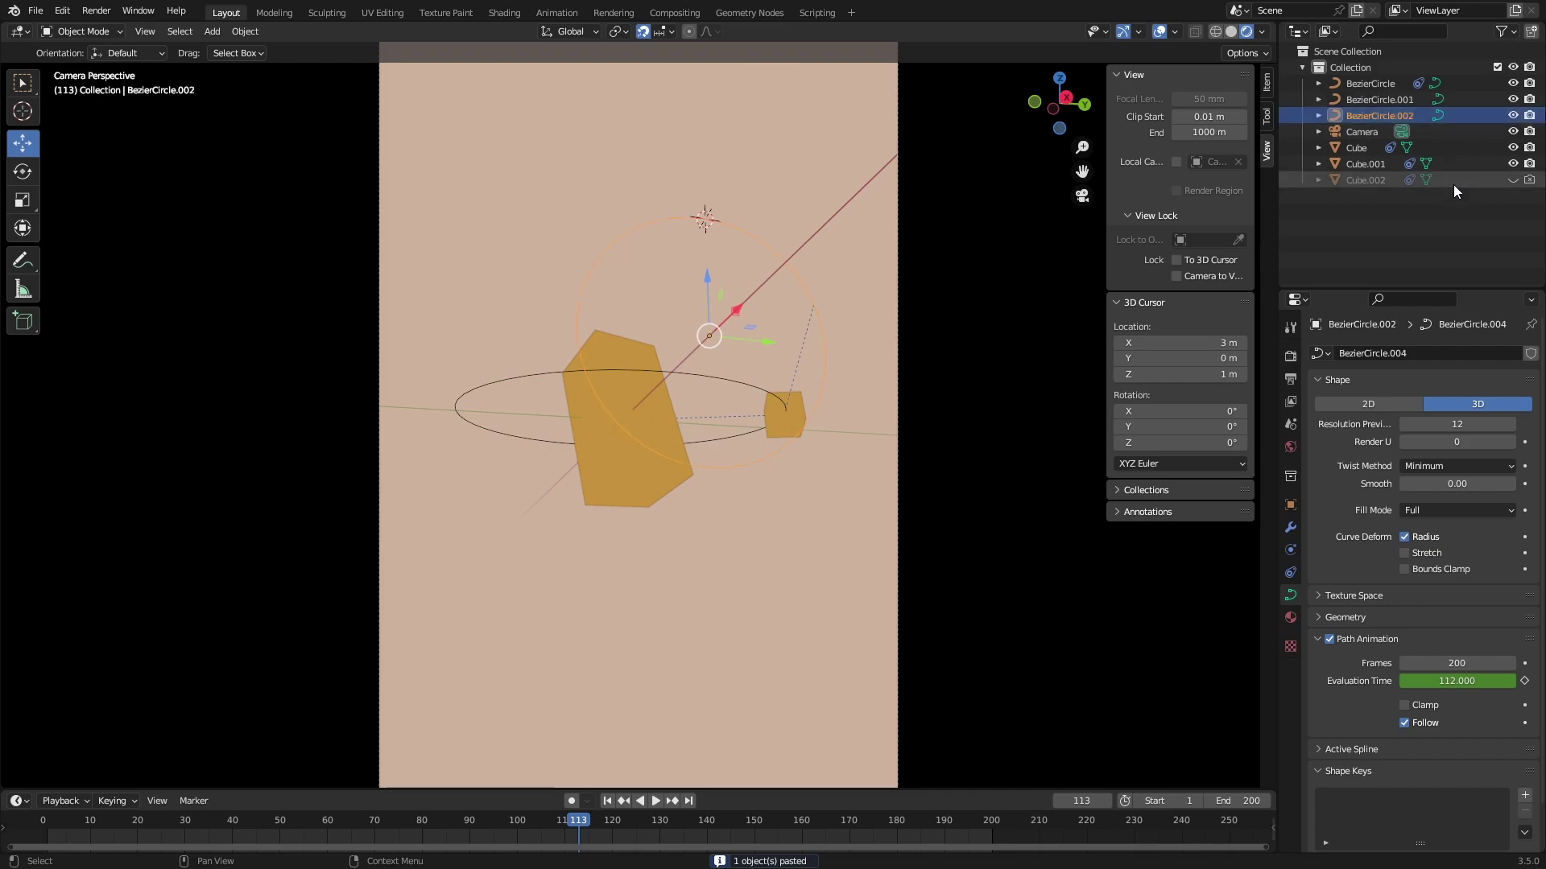
key(space)
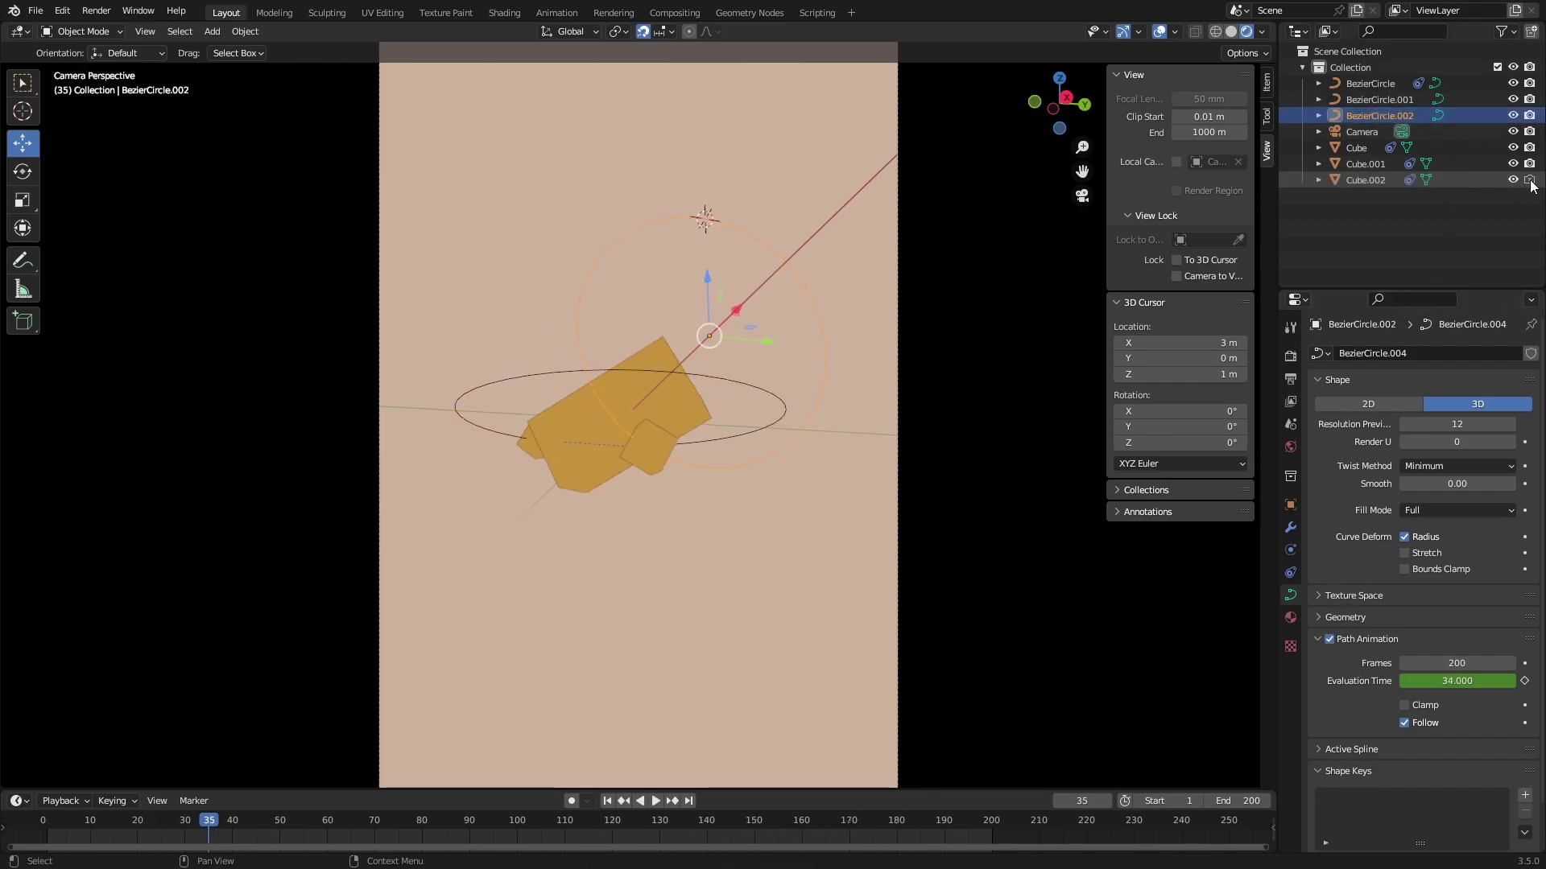
key(space)
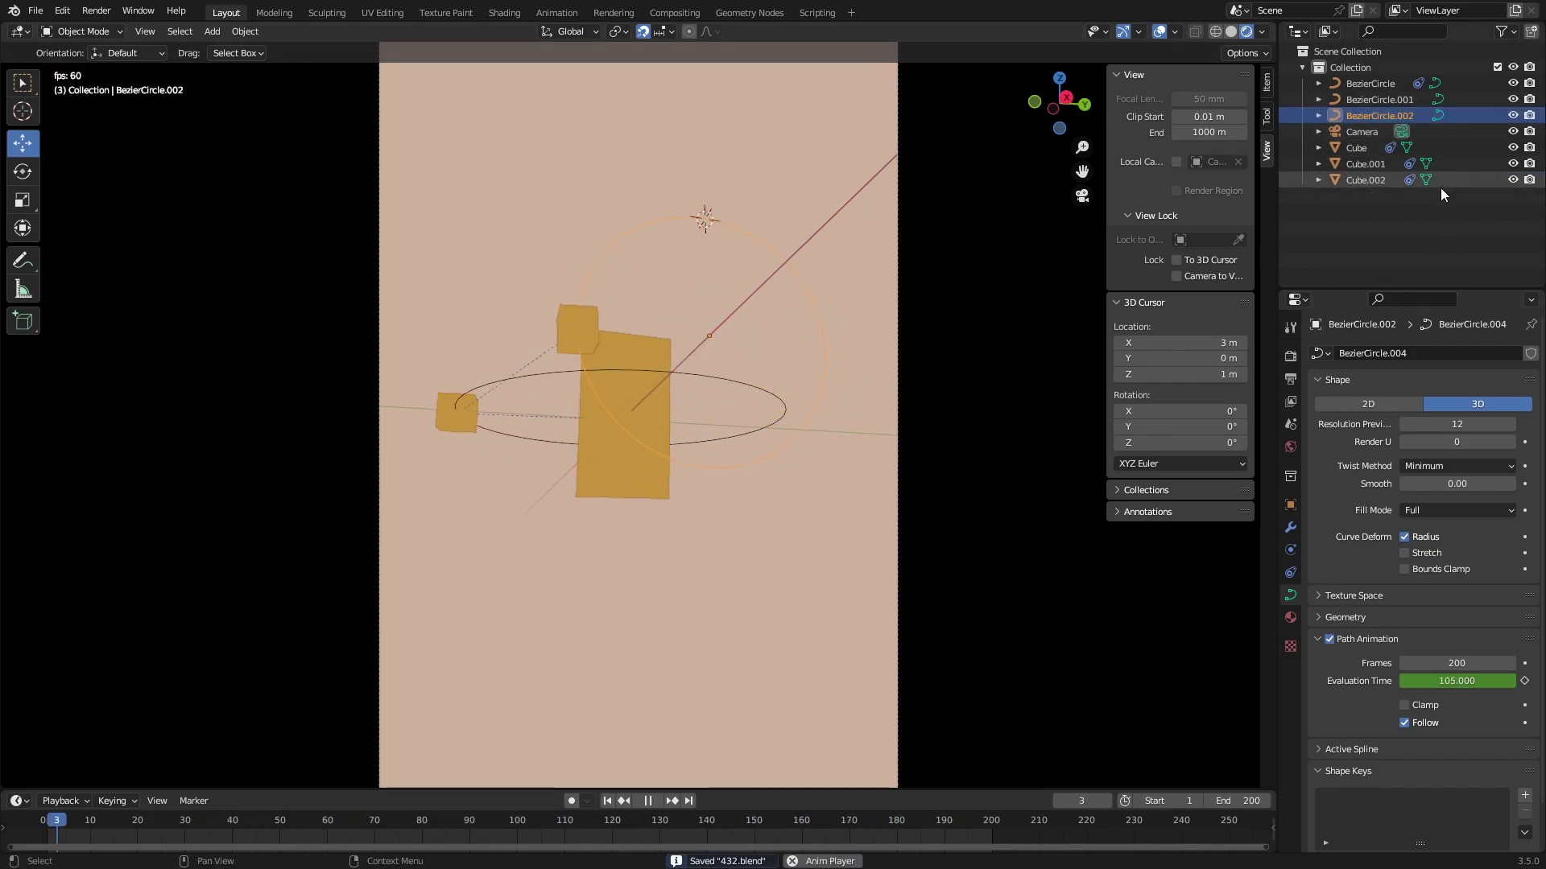
- Try a 0.05 m extrusion on the circle in a test render, then reset it to zero
click(1368, 618)
drag(1457, 658, 1506, 658)
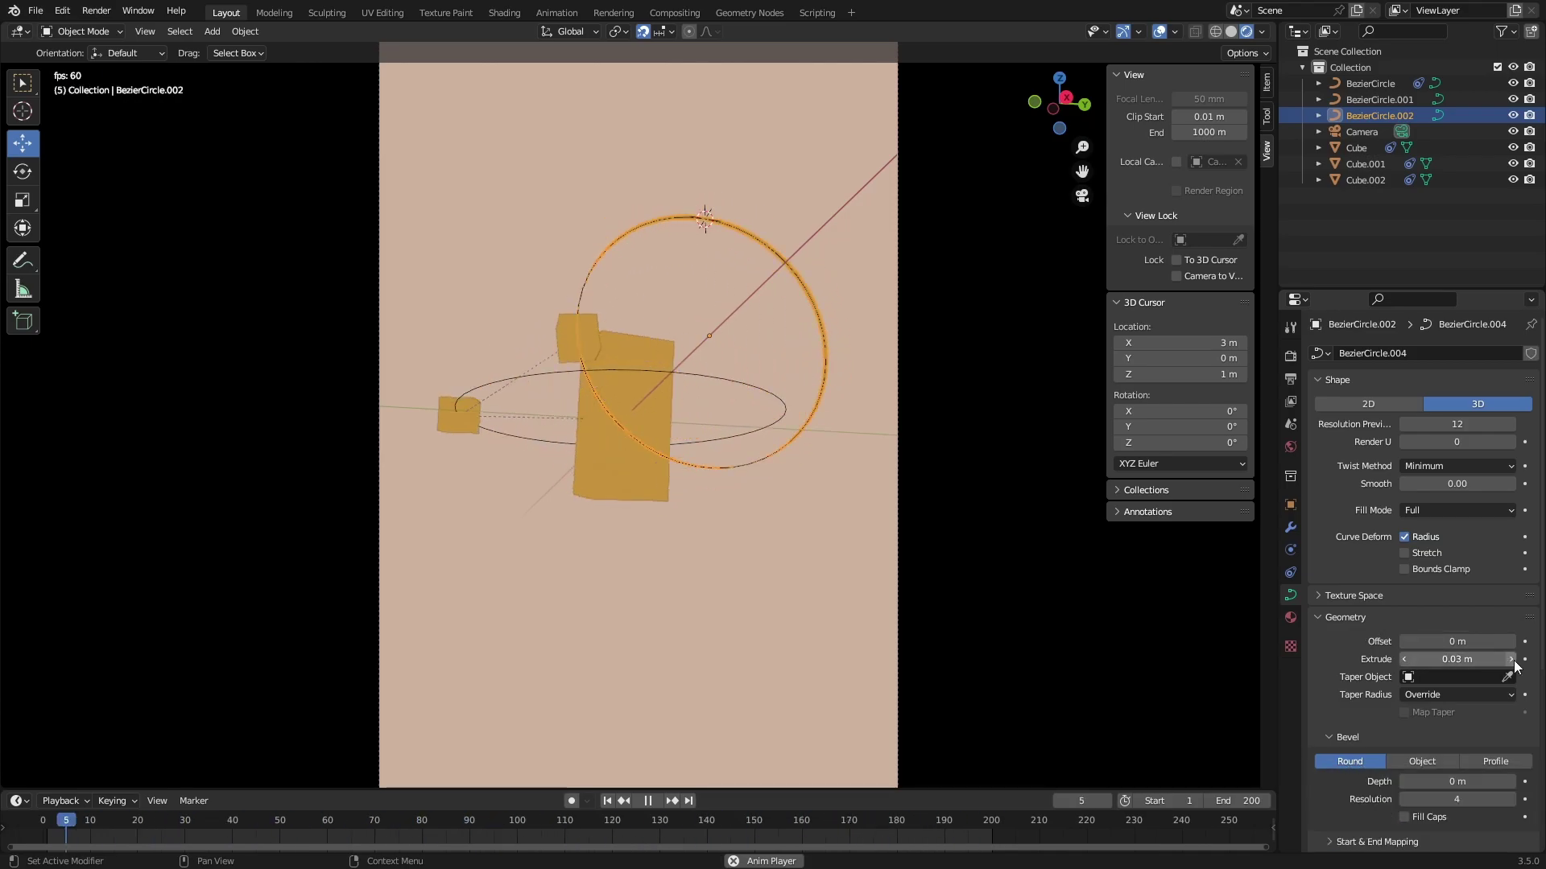
right_click(789, 443)
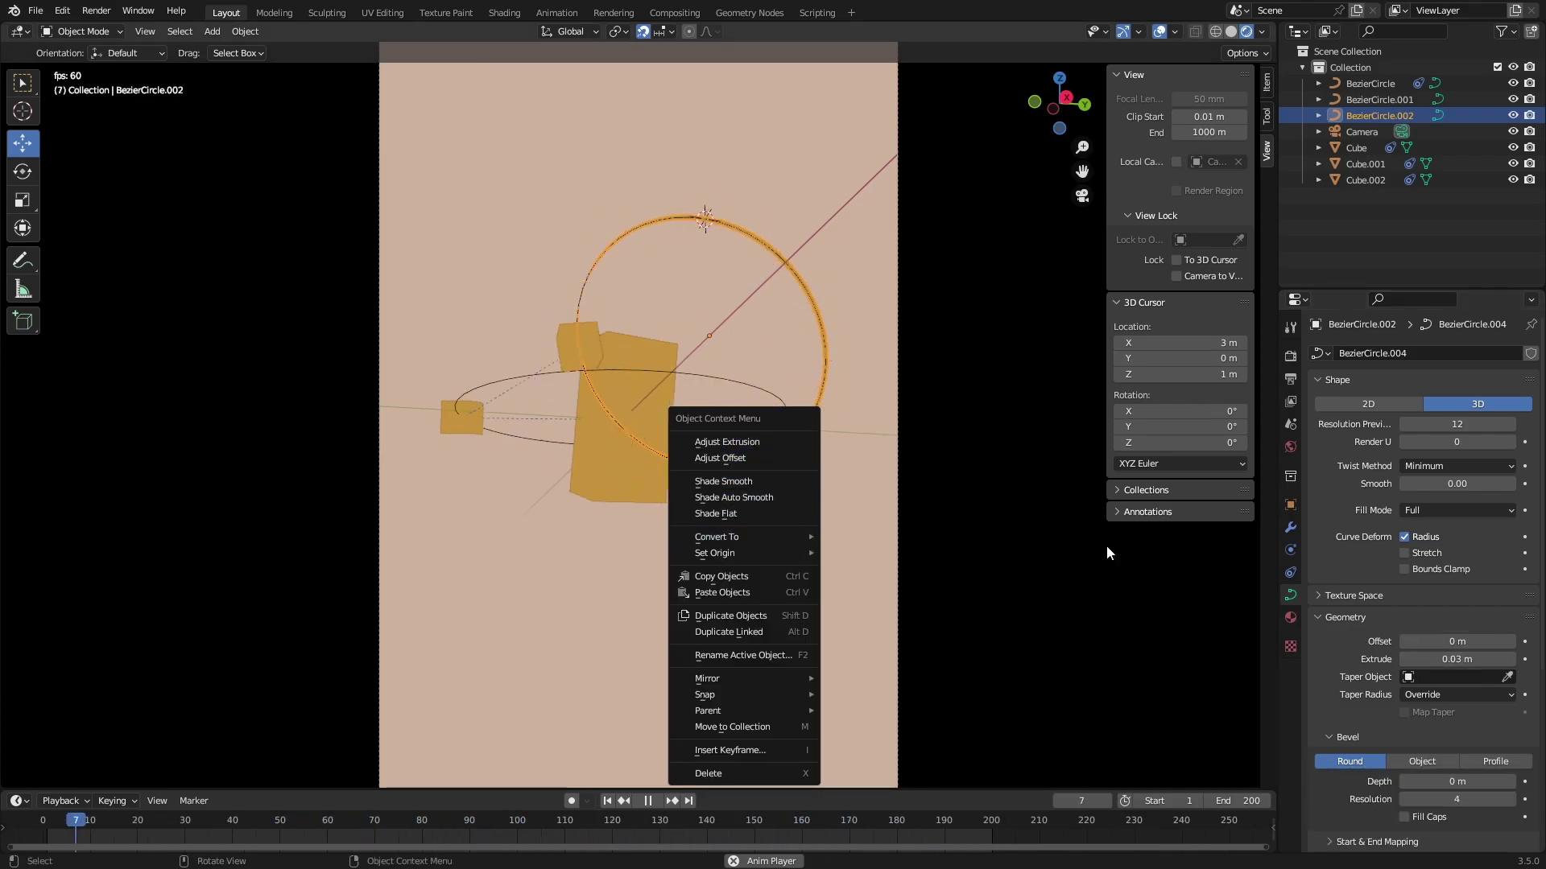
click(1513, 659)
key(F12)
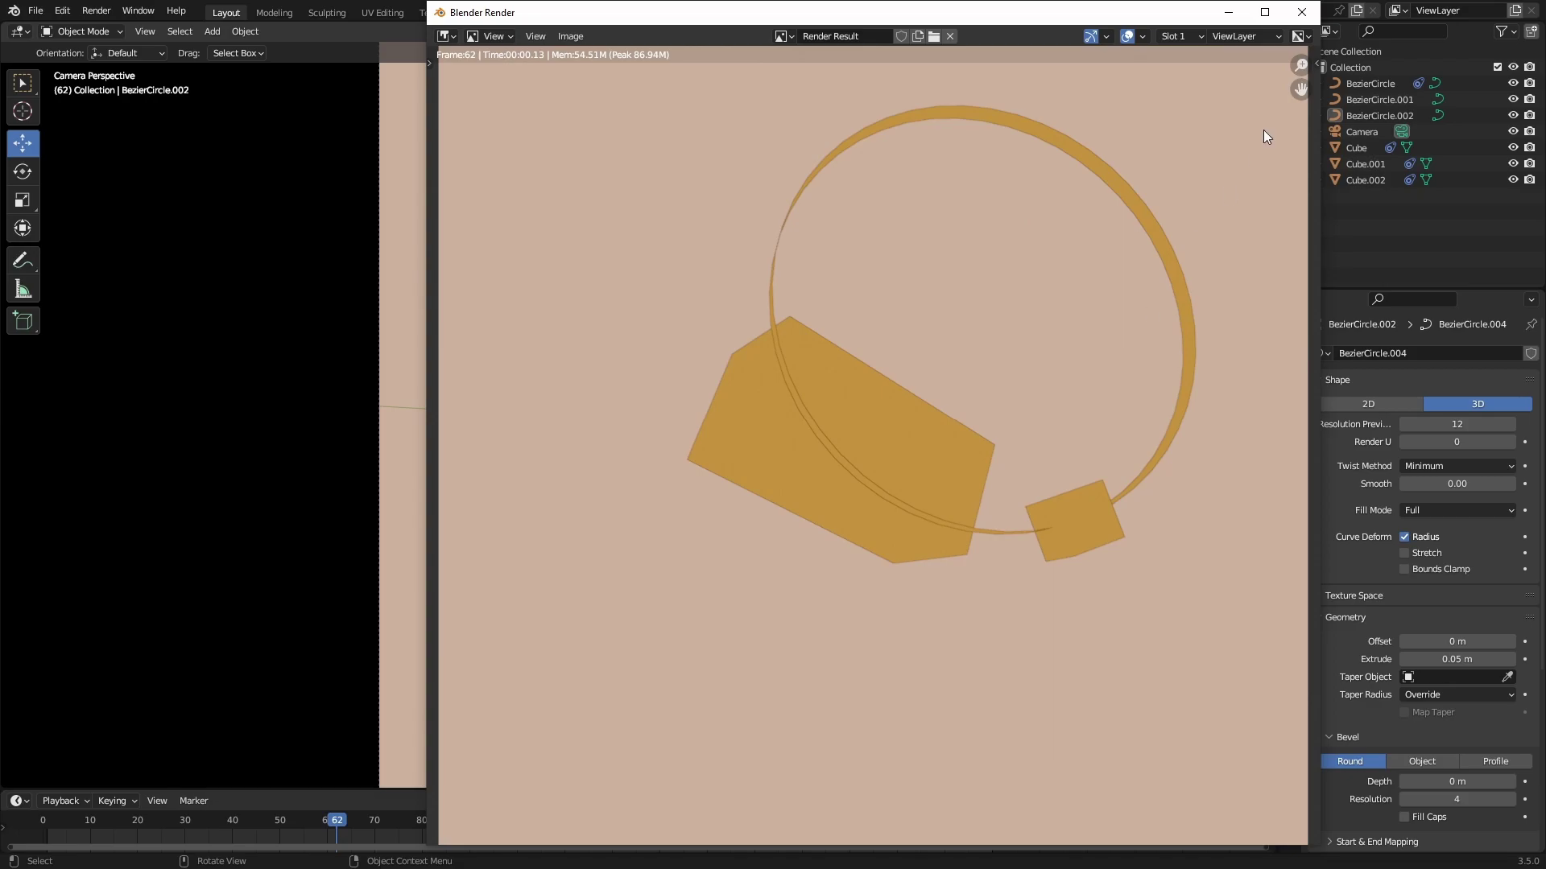
key(Escape)
click(1403, 659)
scroll(1351, 594, down, 2)
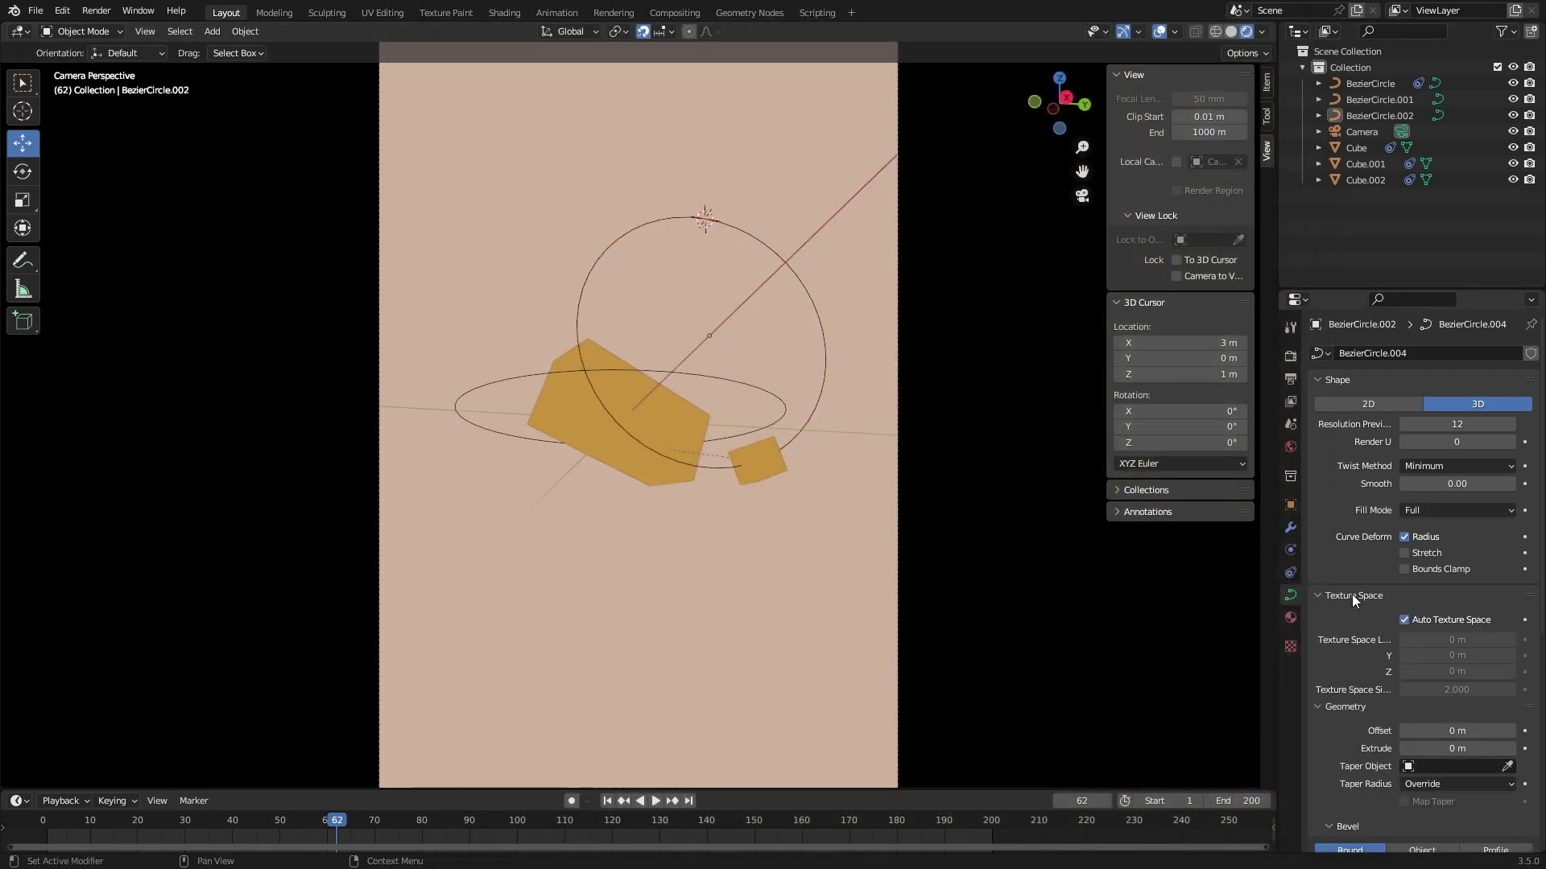
scroll(1385, 654, down, 3)
- Set the ring's bevel resolution to 5 and check the thin ring in test renders
key(F12)
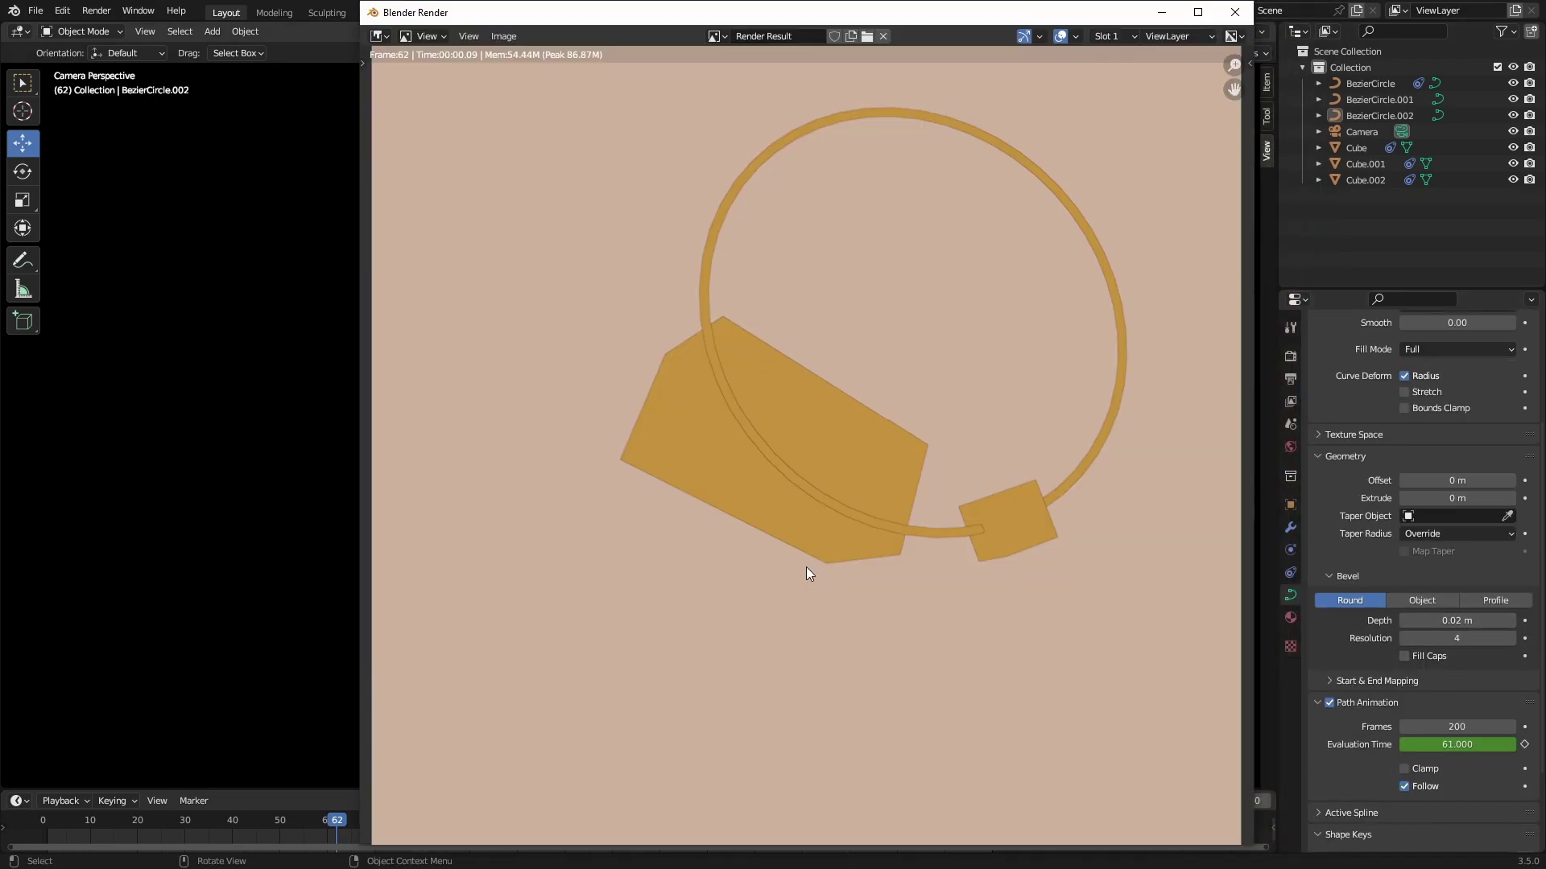
key(Escape)
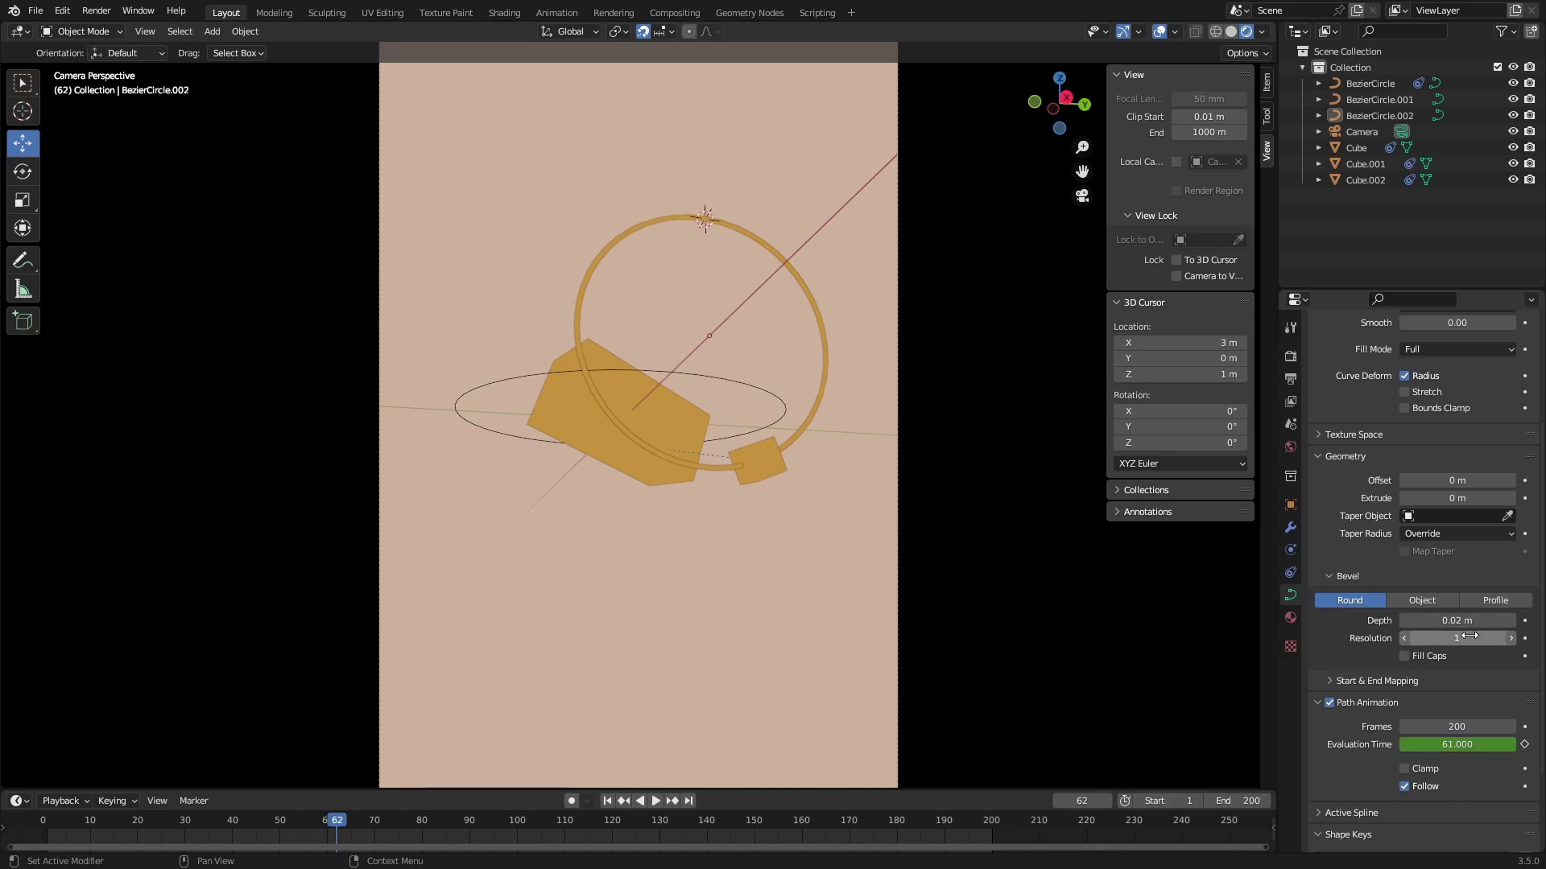
drag(1403, 636, 1449, 636)
key(F12)
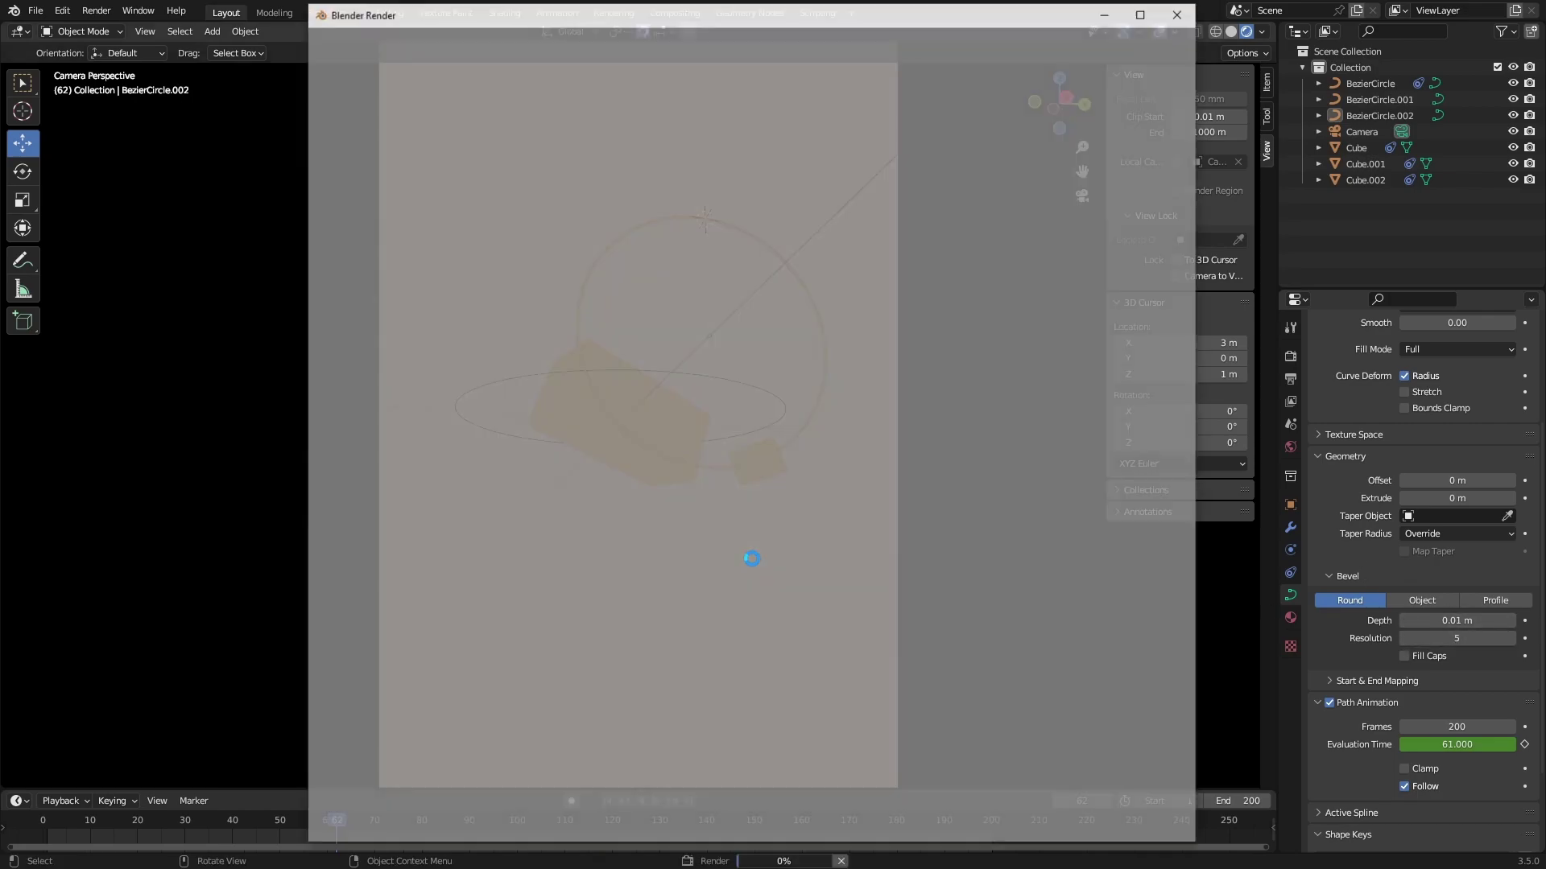
key(Escape)
key(space)
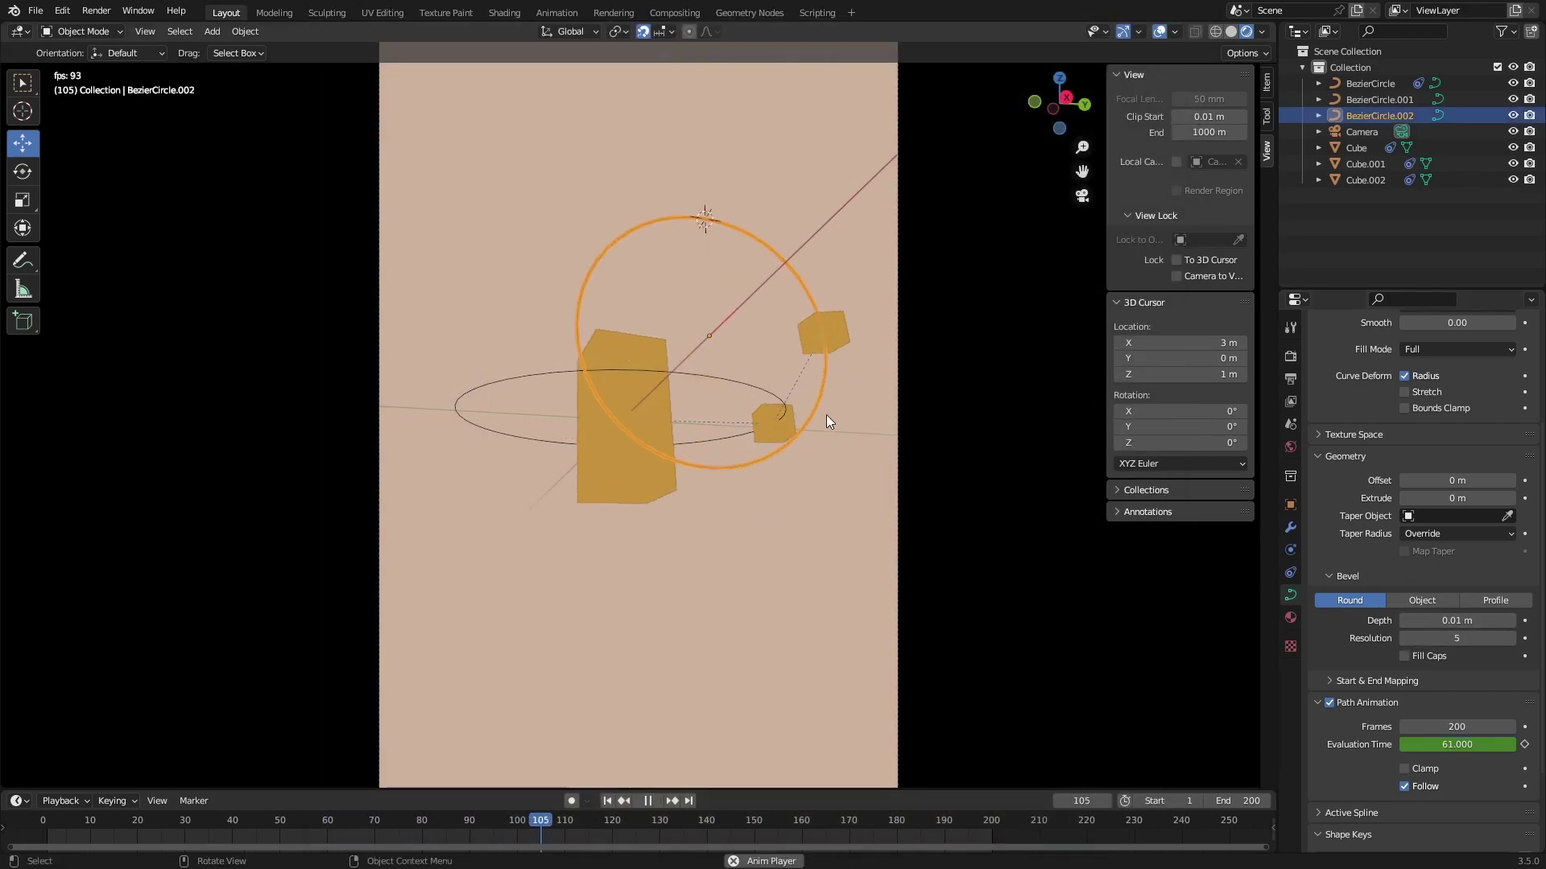
right_click(801, 467)
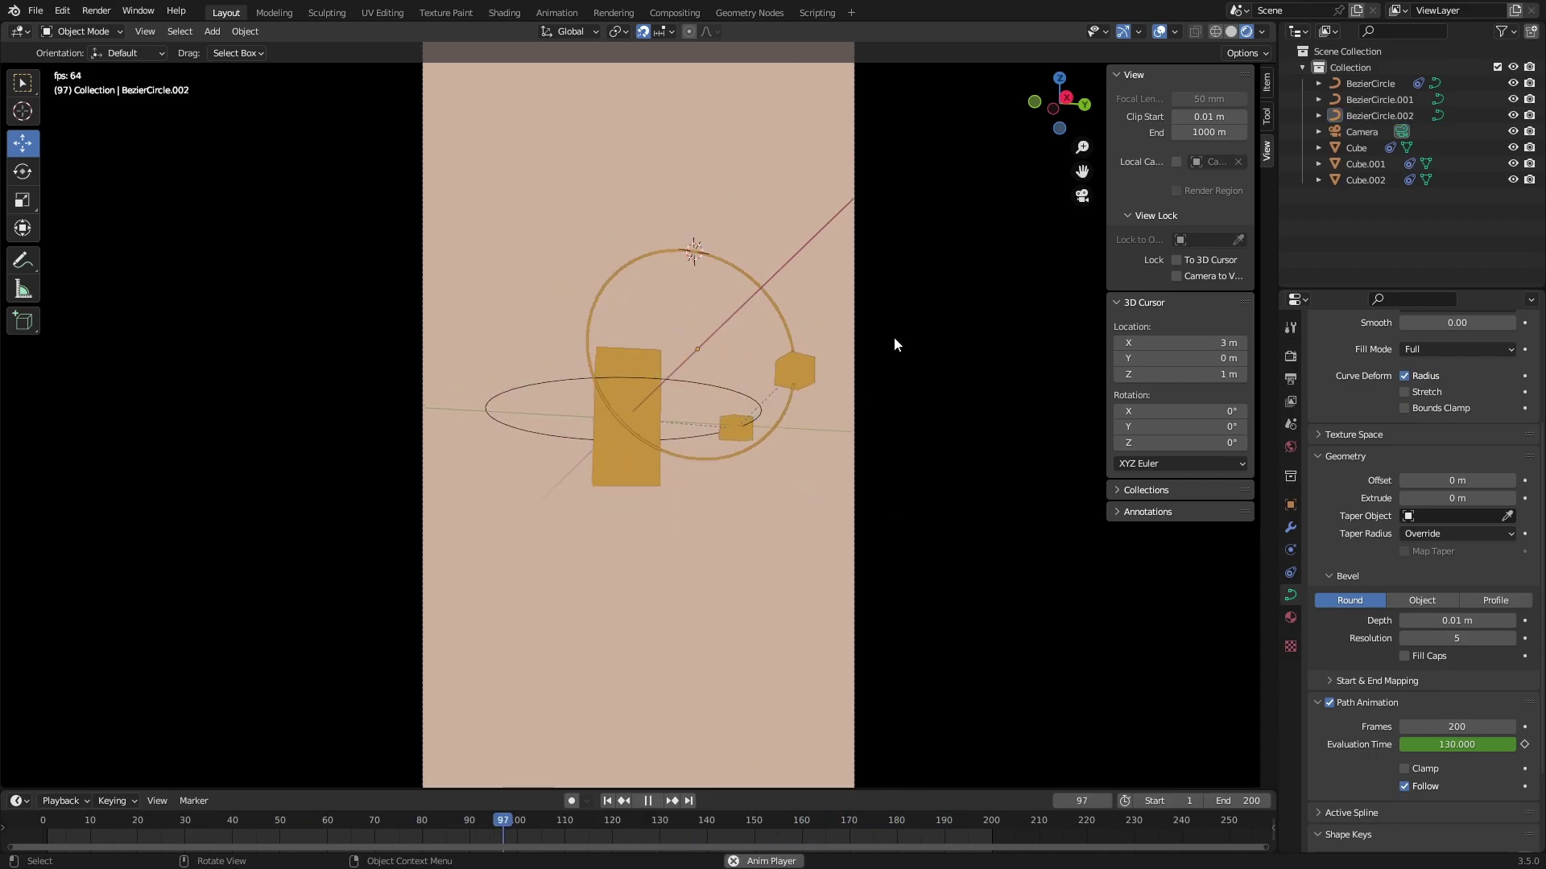
- Enable Freestyle outlines in Render properties and render the animation
click(1291, 356)
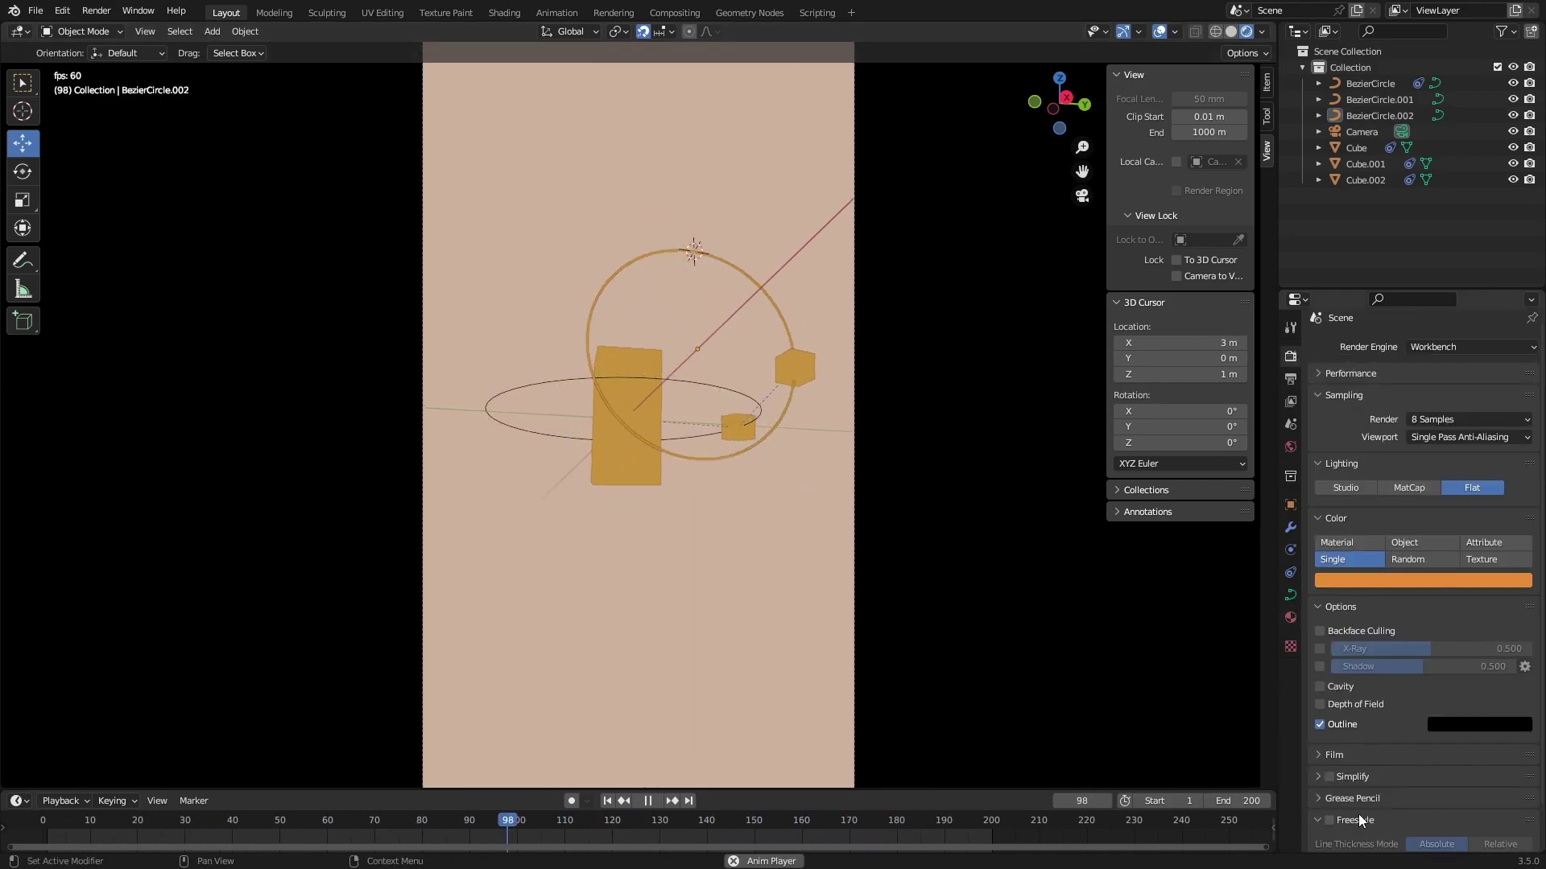
click(1384, 820)
key(ctrl+F12)
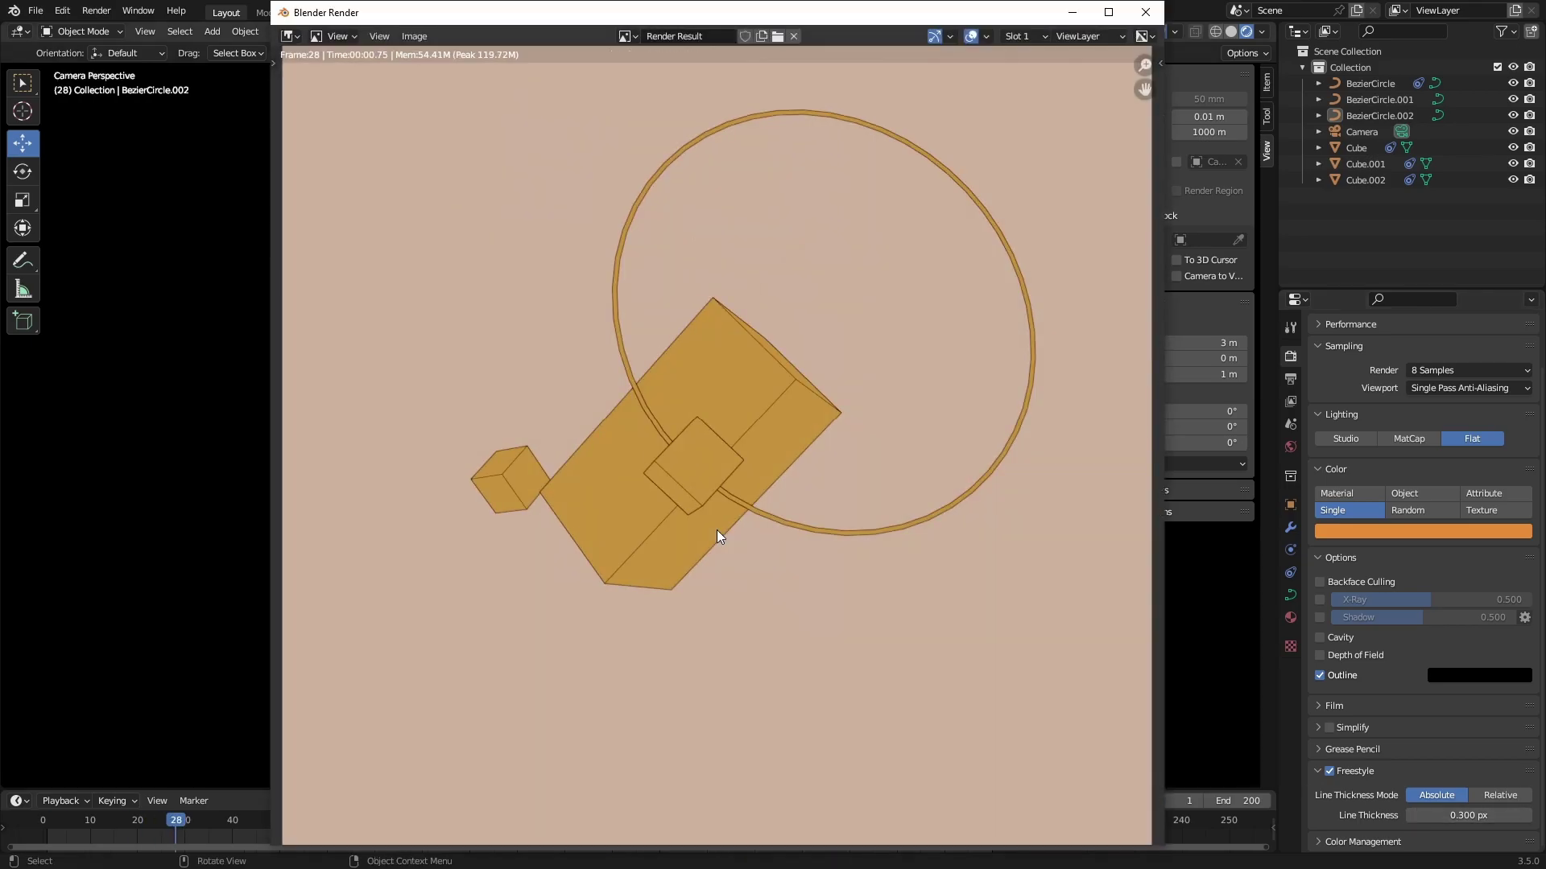
- Bevel the pasted horizontal ellipse into a ring and check it in a test render
click(737, 390)
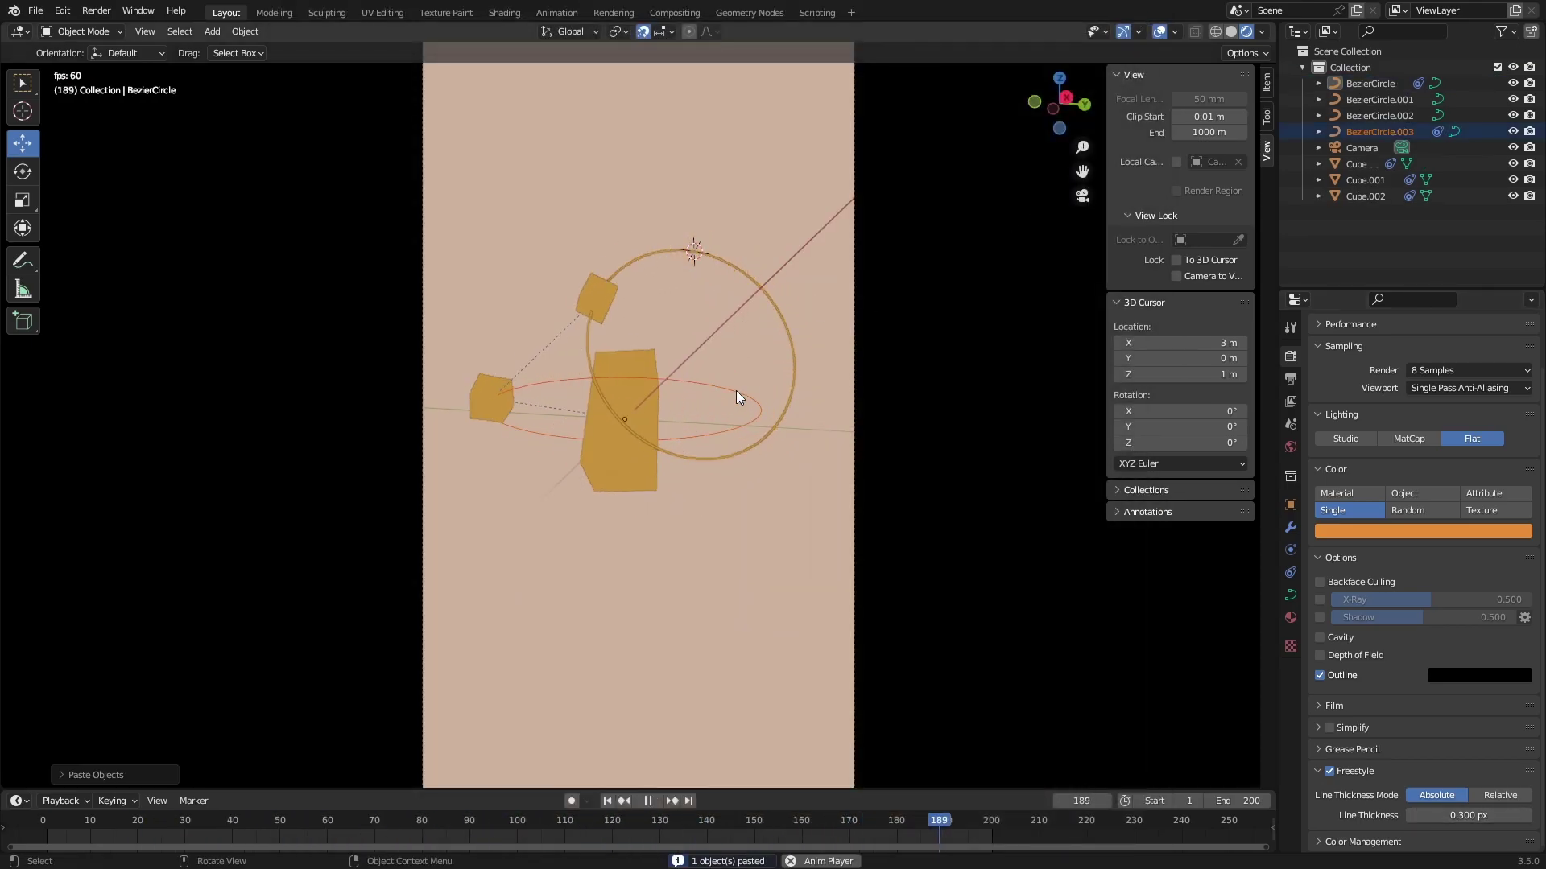
click(1291, 594)
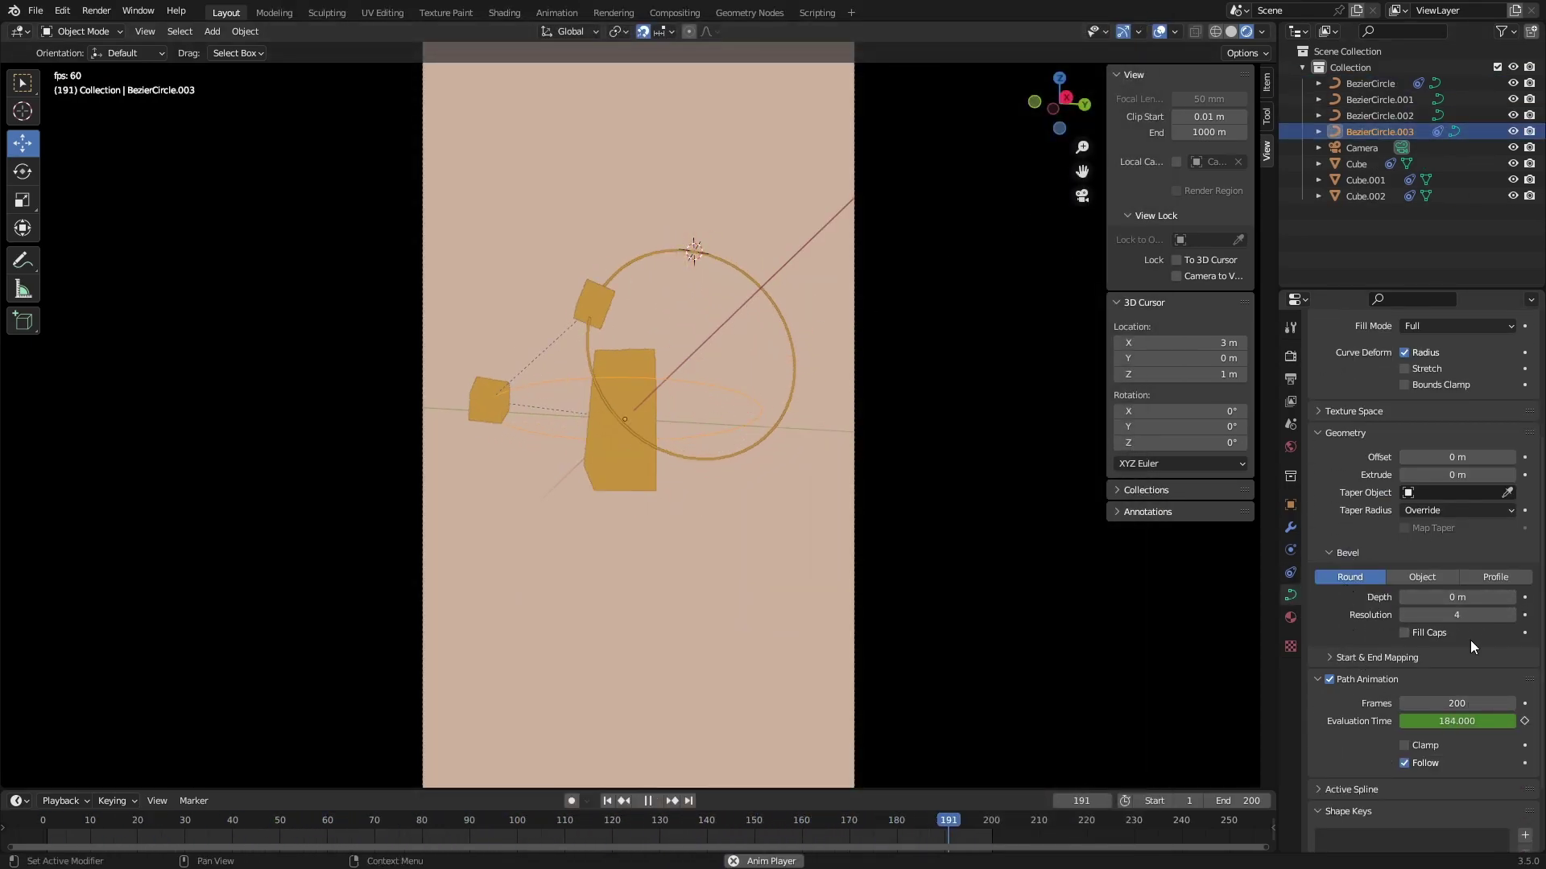
click(1511, 596)
click(1511, 597)
click(1511, 597)
click(757, 510)
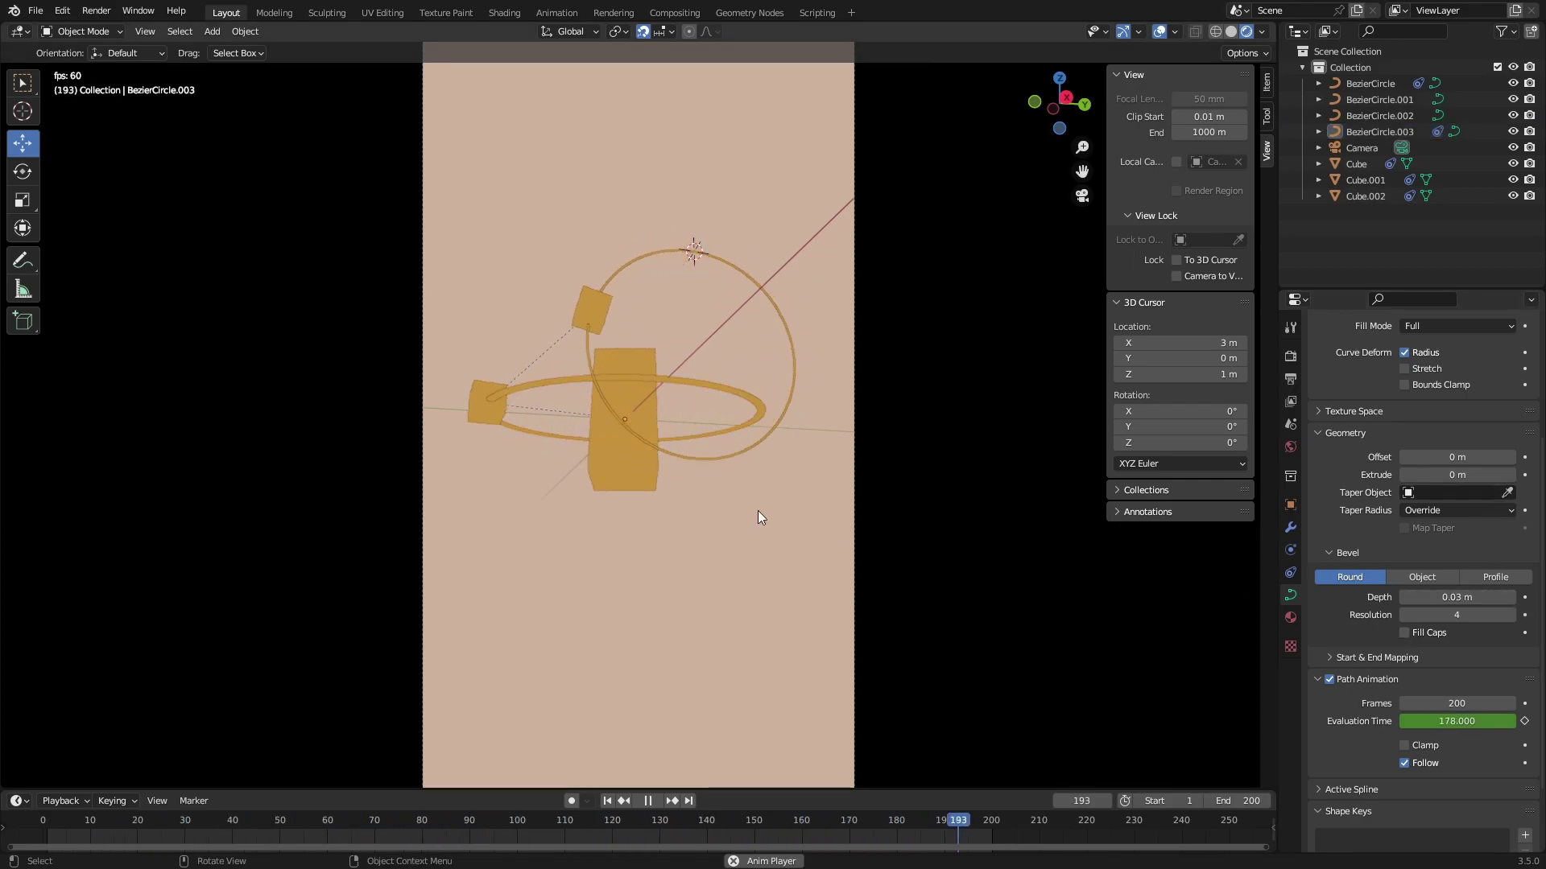
key(F12)
click(1182, 12)
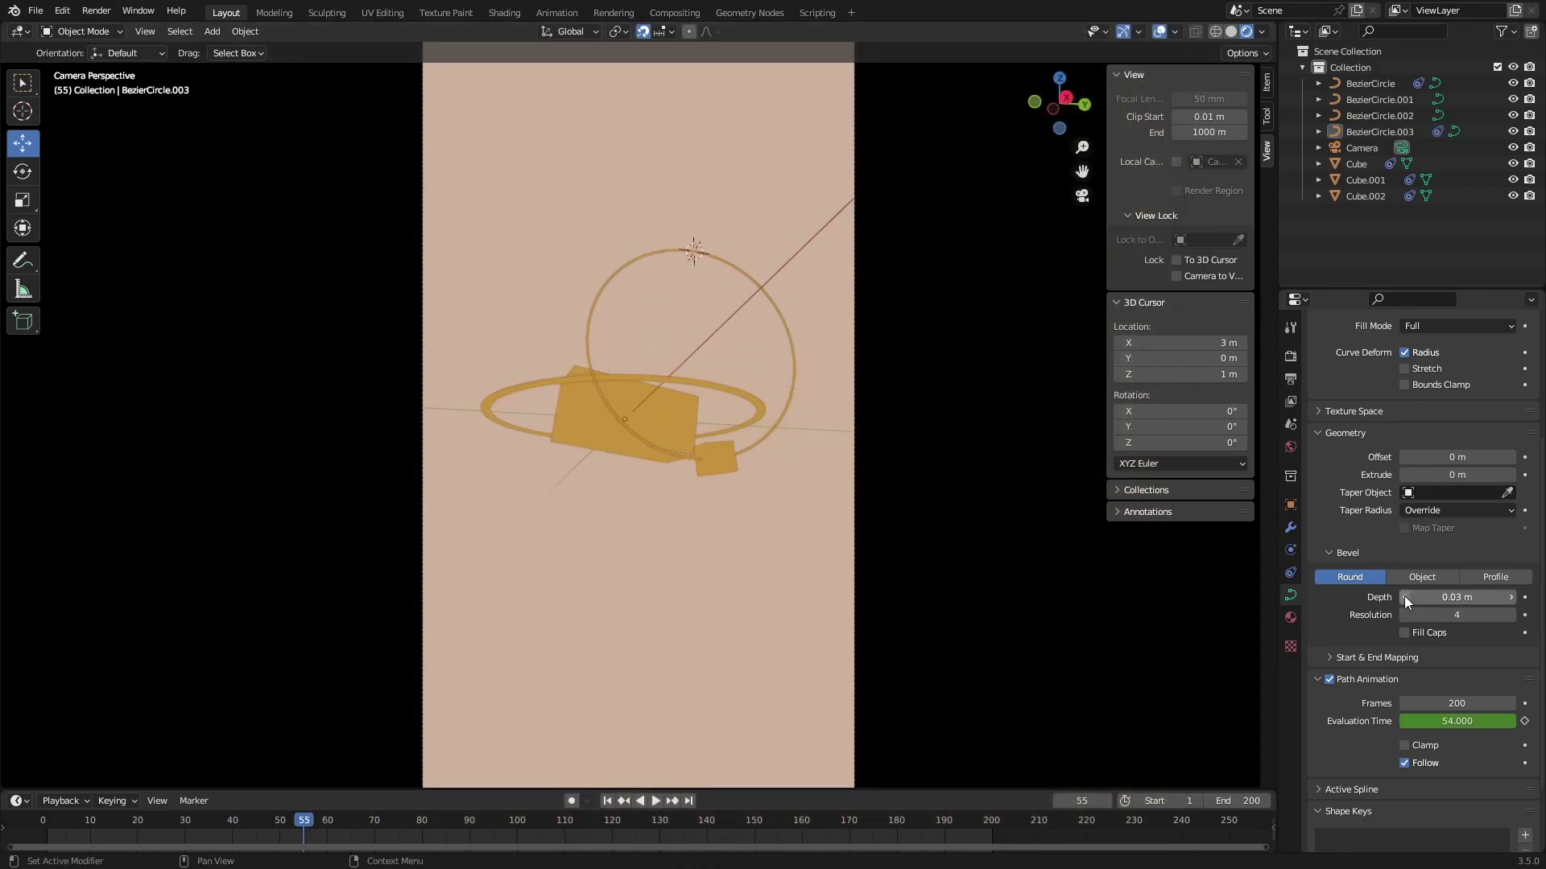
- Set BezierCircle.003's extrusion to 0.03 m and check the flat band in a render
click(746, 390)
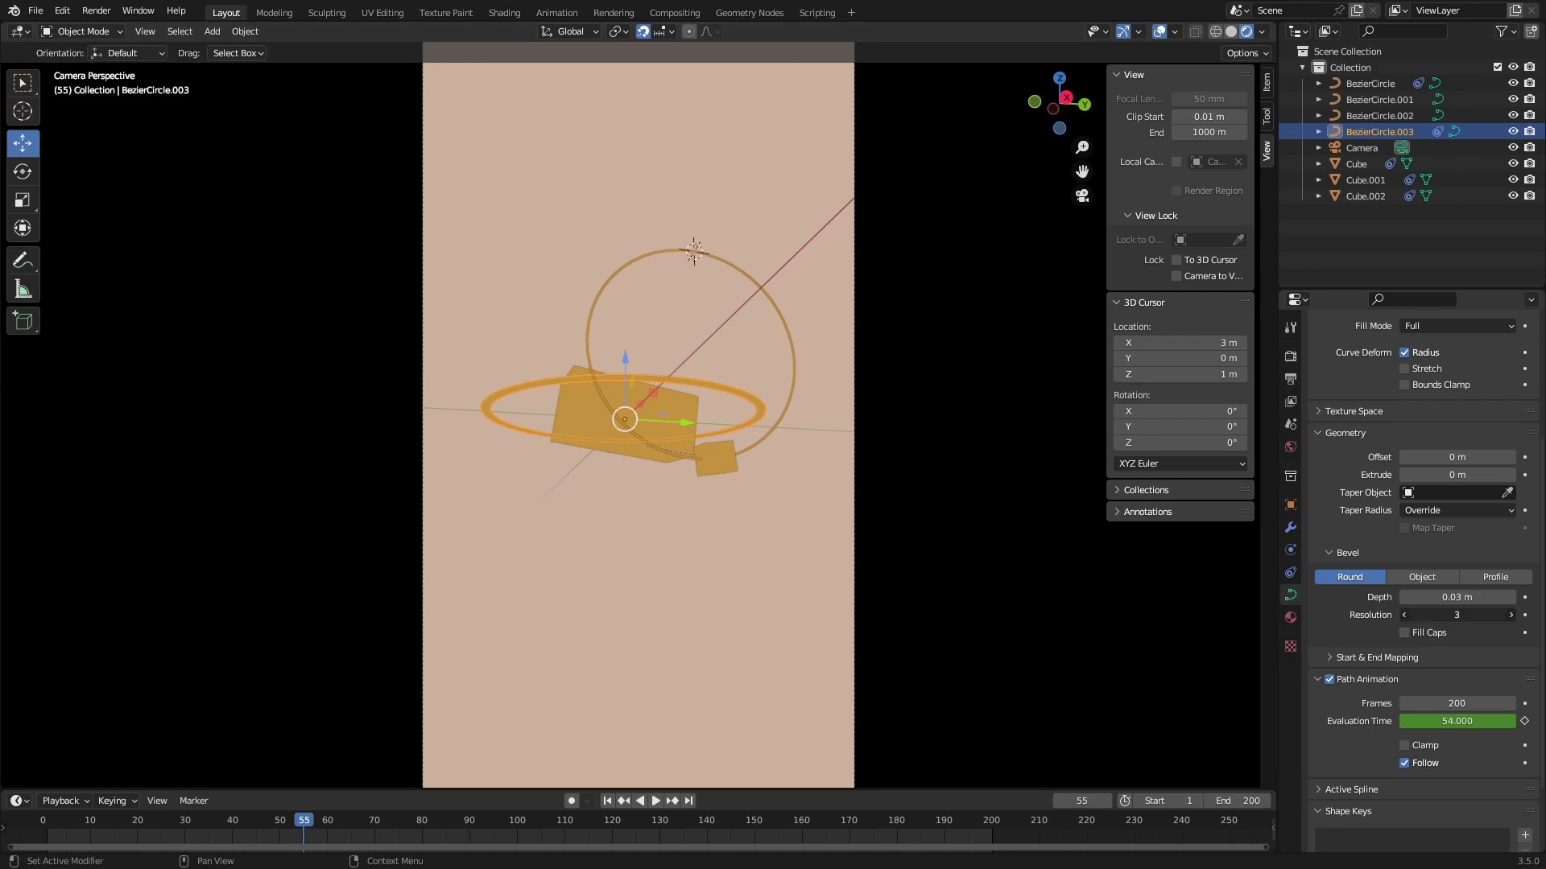
click(1405, 597)
drag(1449, 475, 1481, 475)
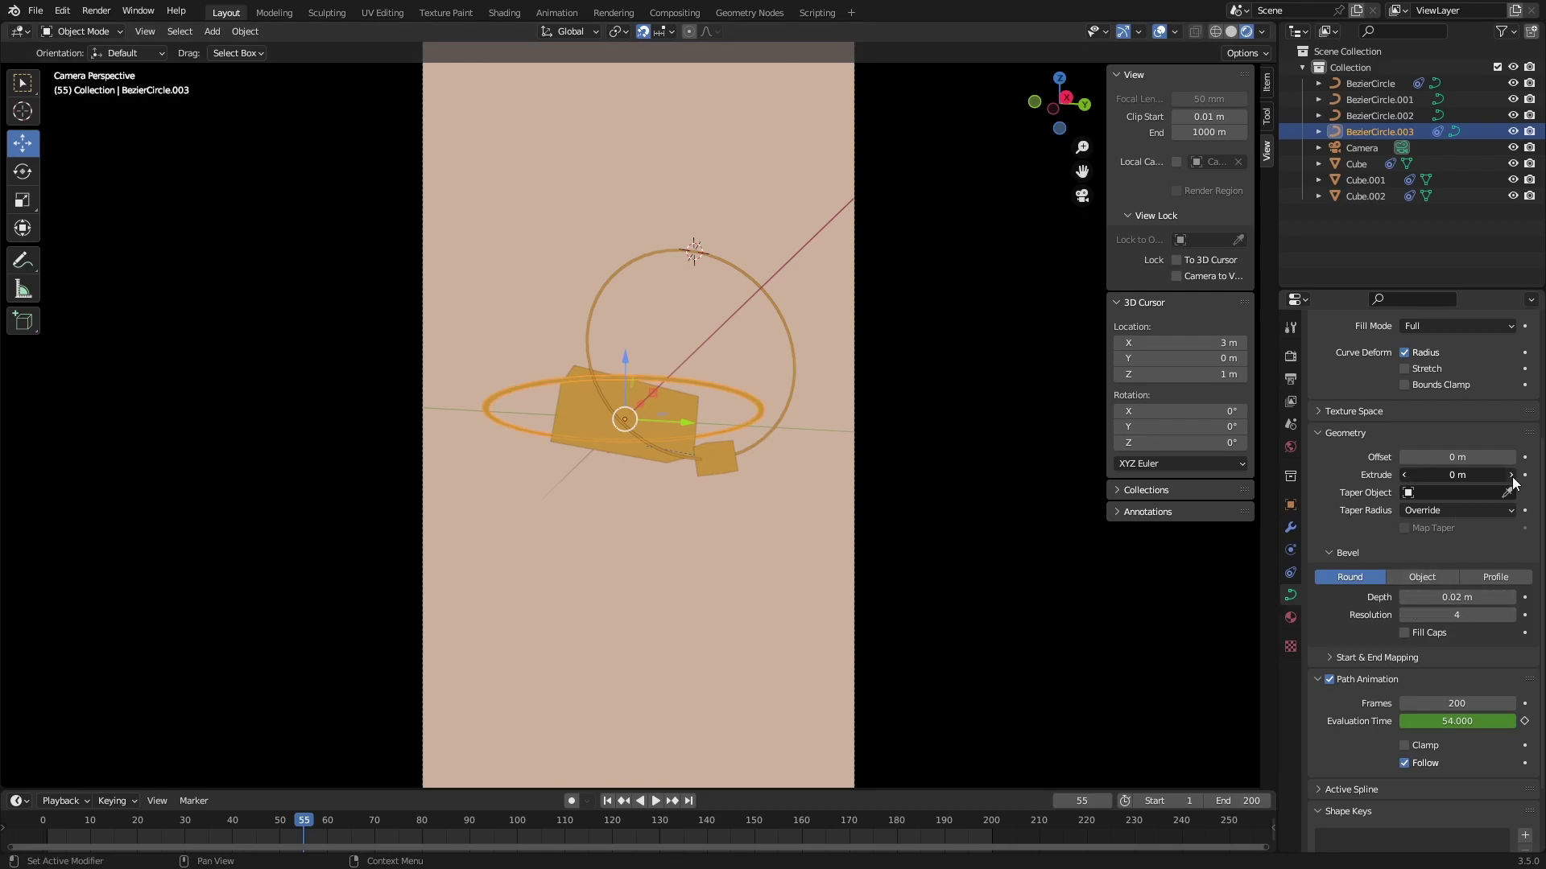
middle_drag(1003, 233, 941, 279)
key(F12)
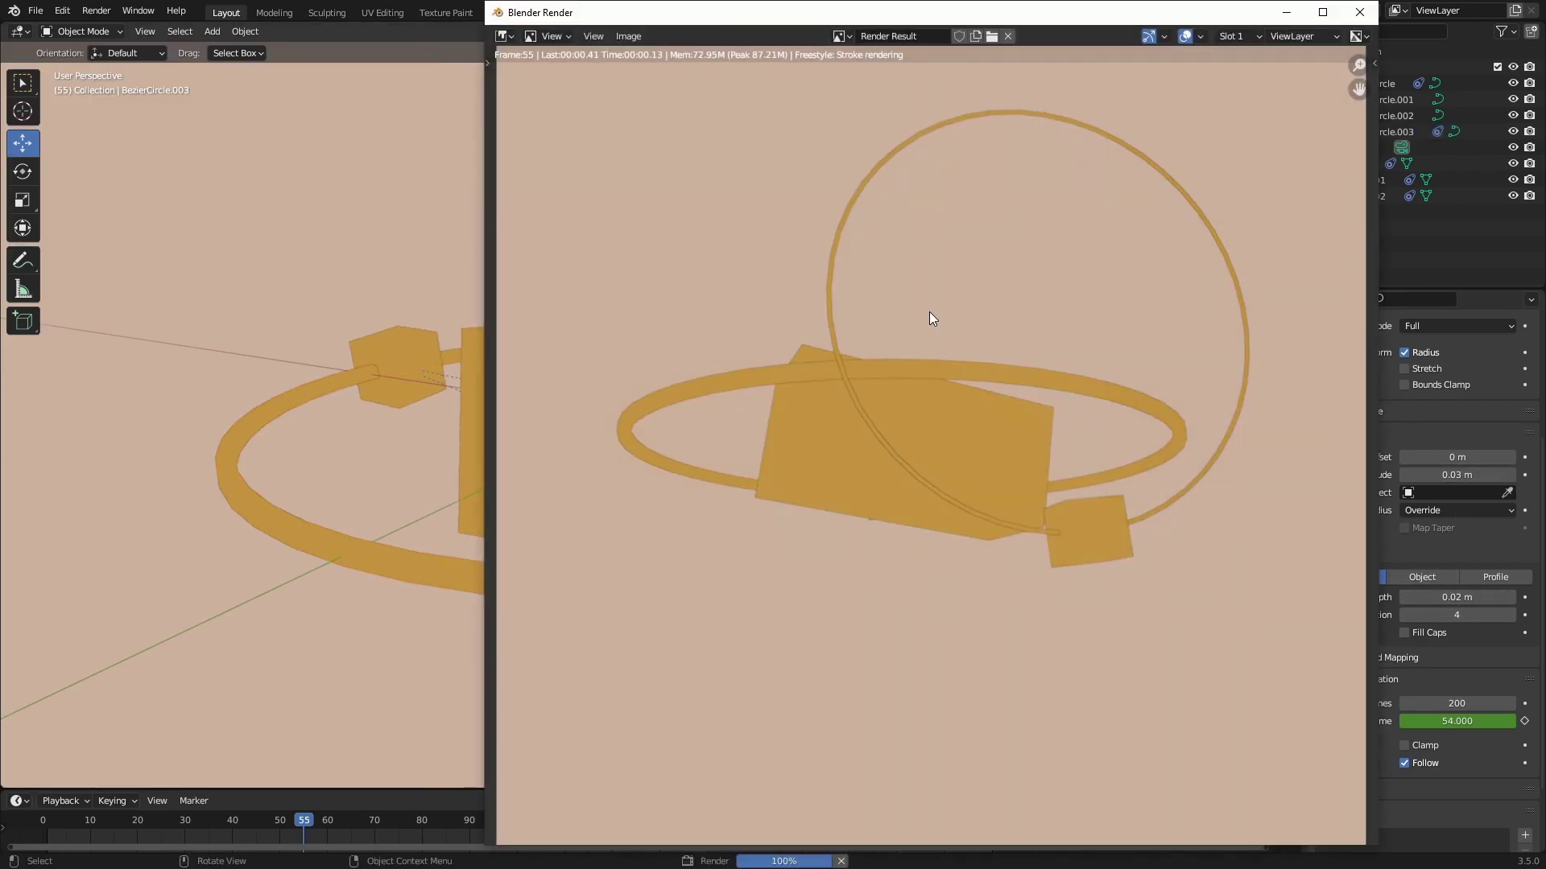
key(Escape)
- Play the animation in camera view and render the frame once more
key(space)
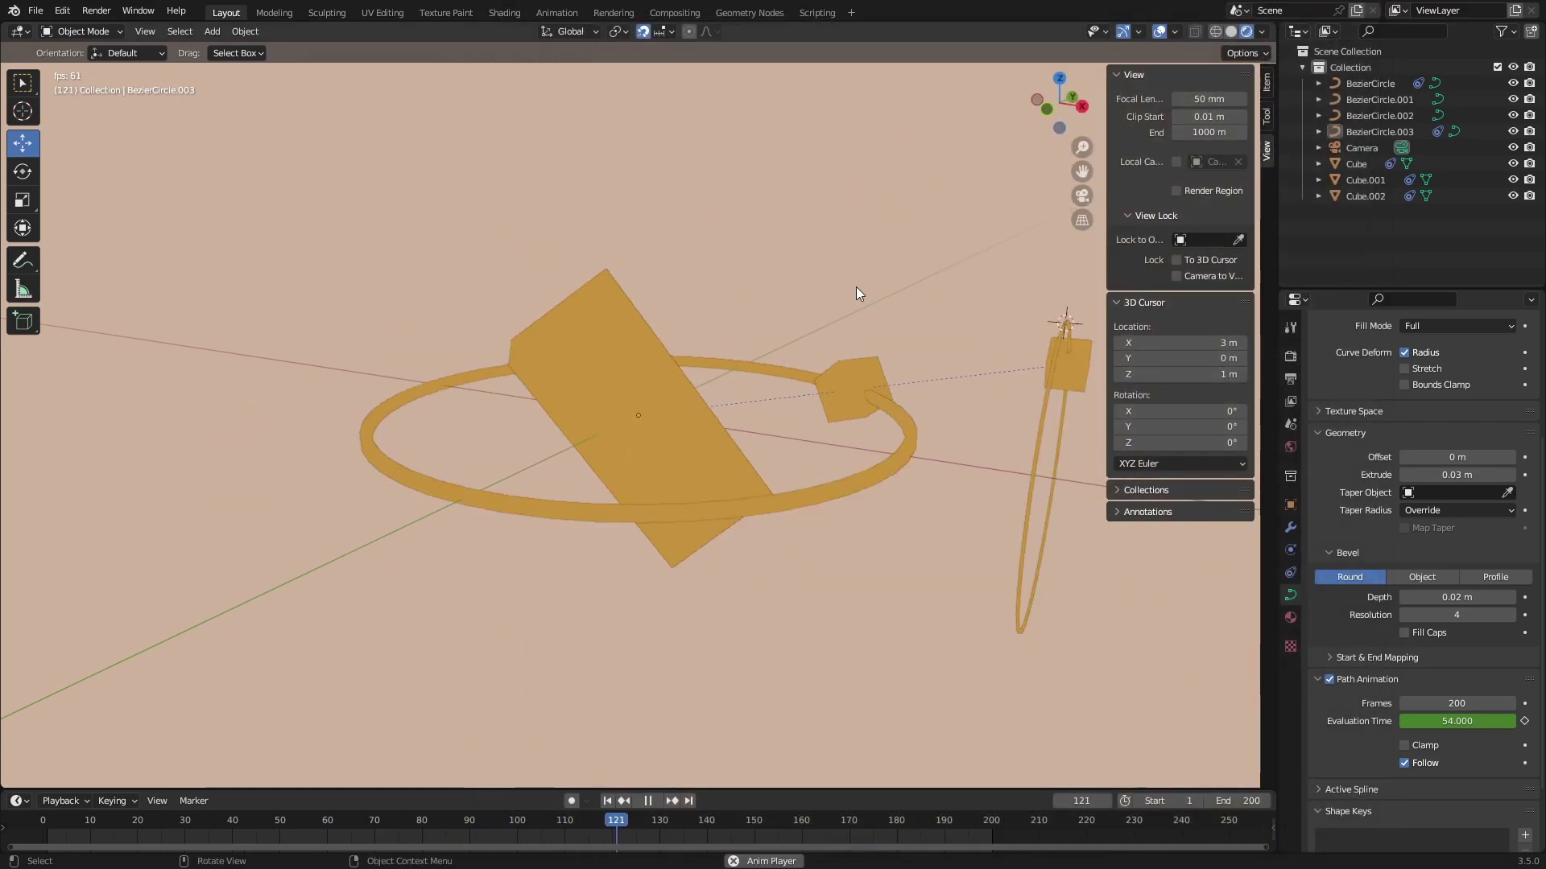
key(KP_0)
key(F12)
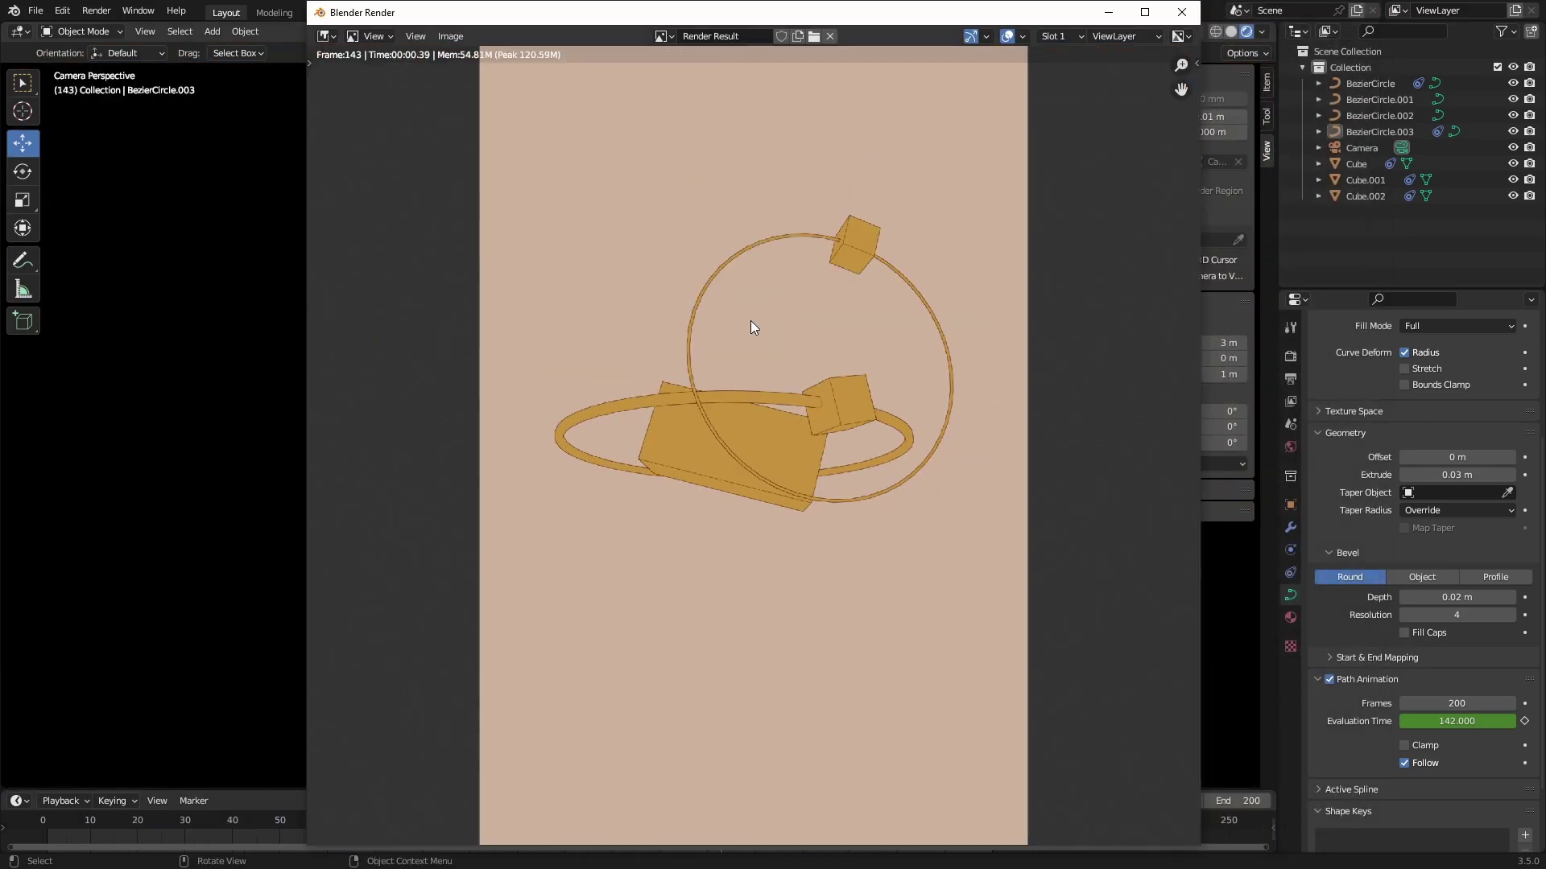
key(Escape)
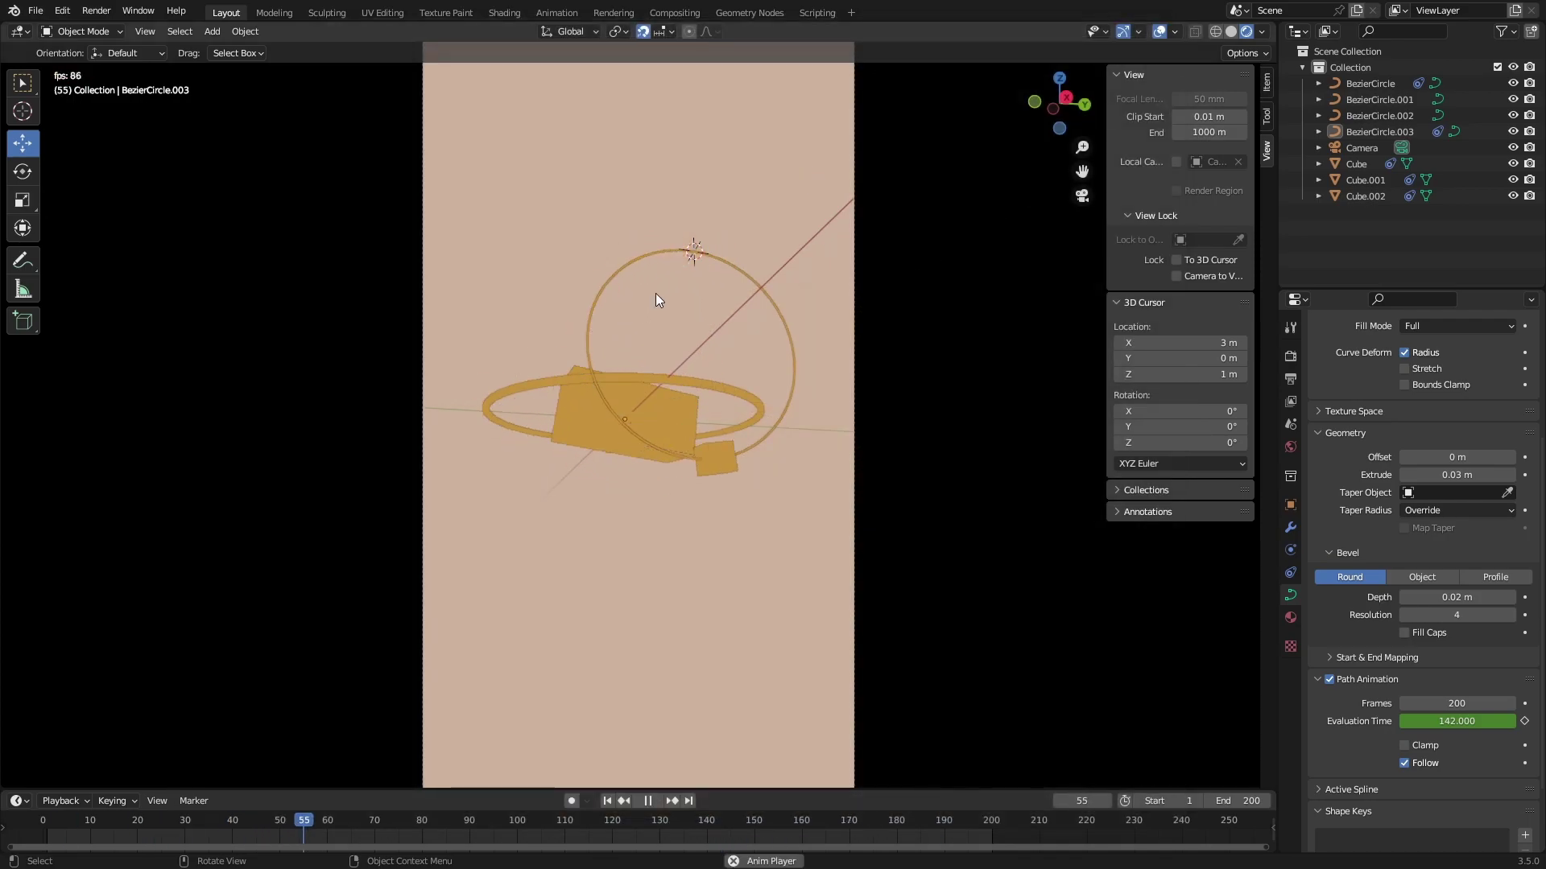
click(1064, 99)
- Keyframe BezierCircle.003 at frame 1, then rotate it 25° and keyframe at frame 100
key(shift+space)
key(r)
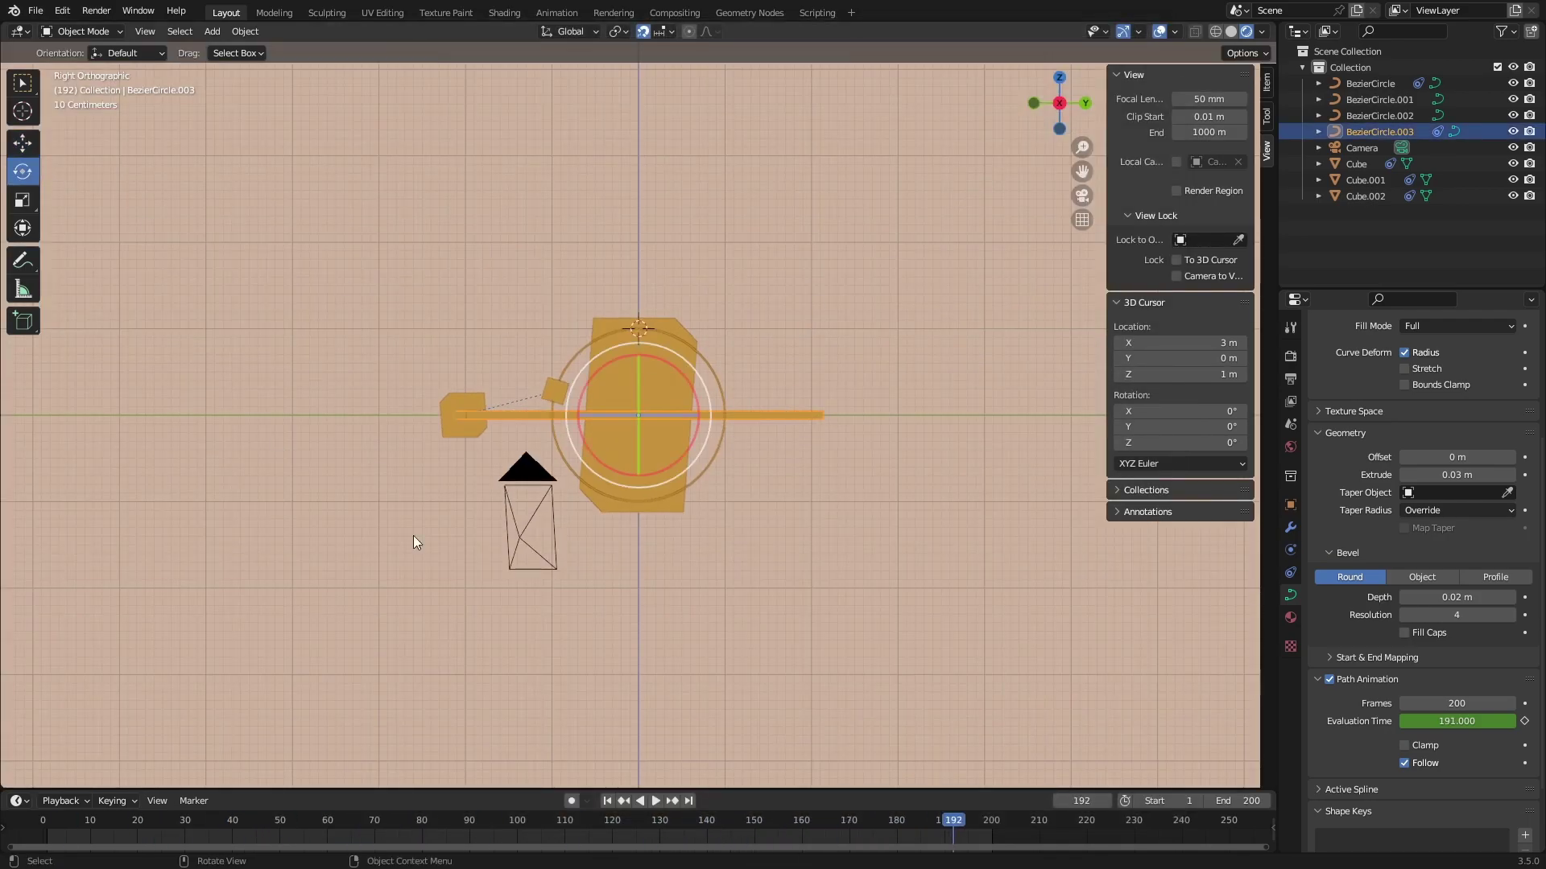
key(space)
key(i)
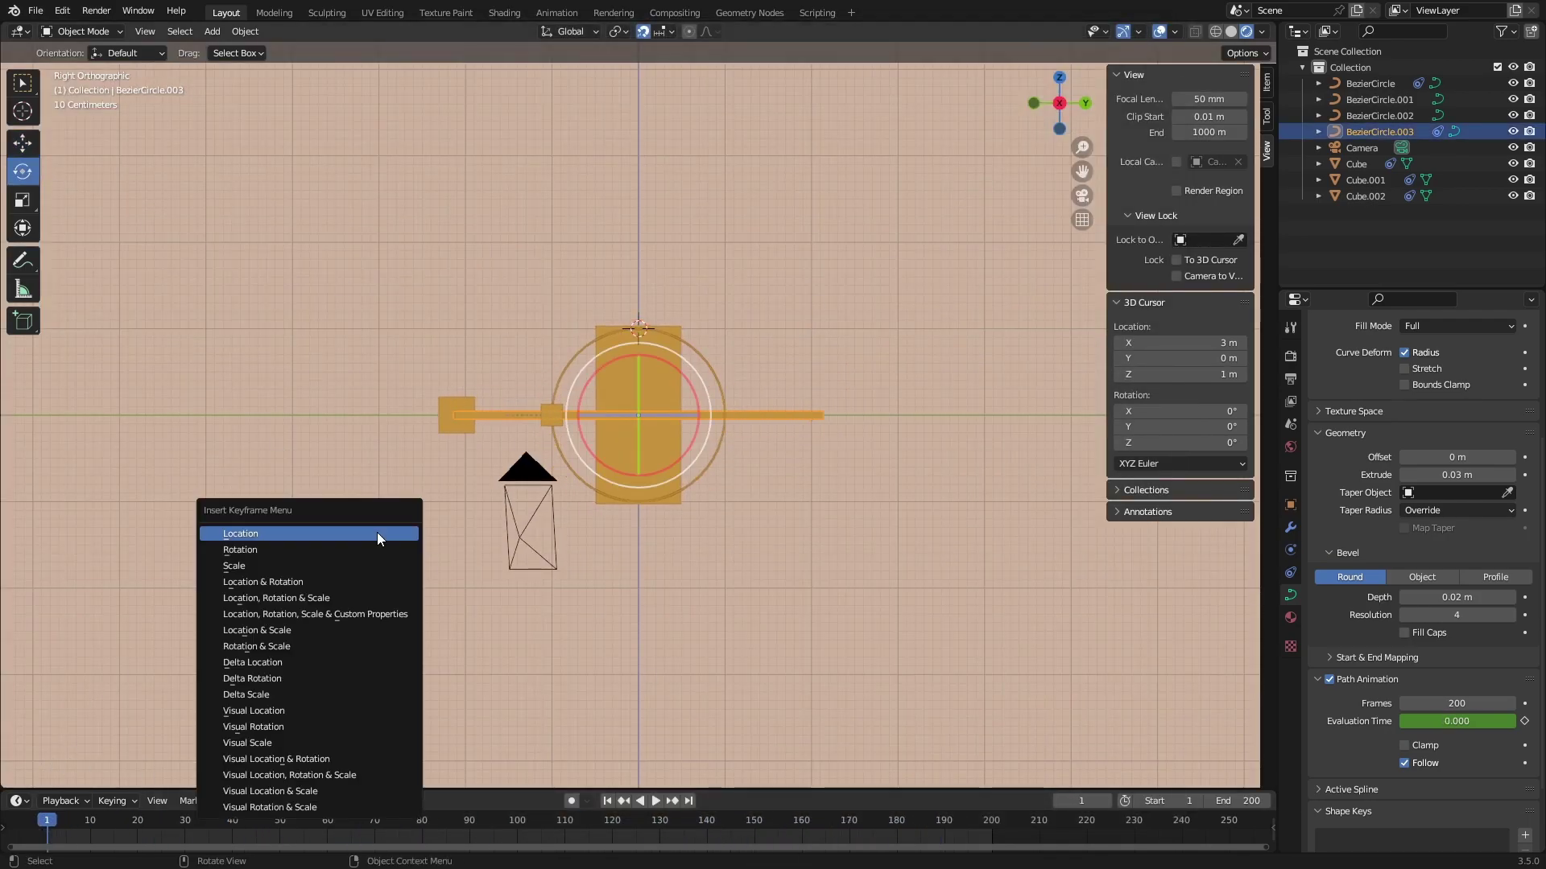
key(i)
click(635, 333)
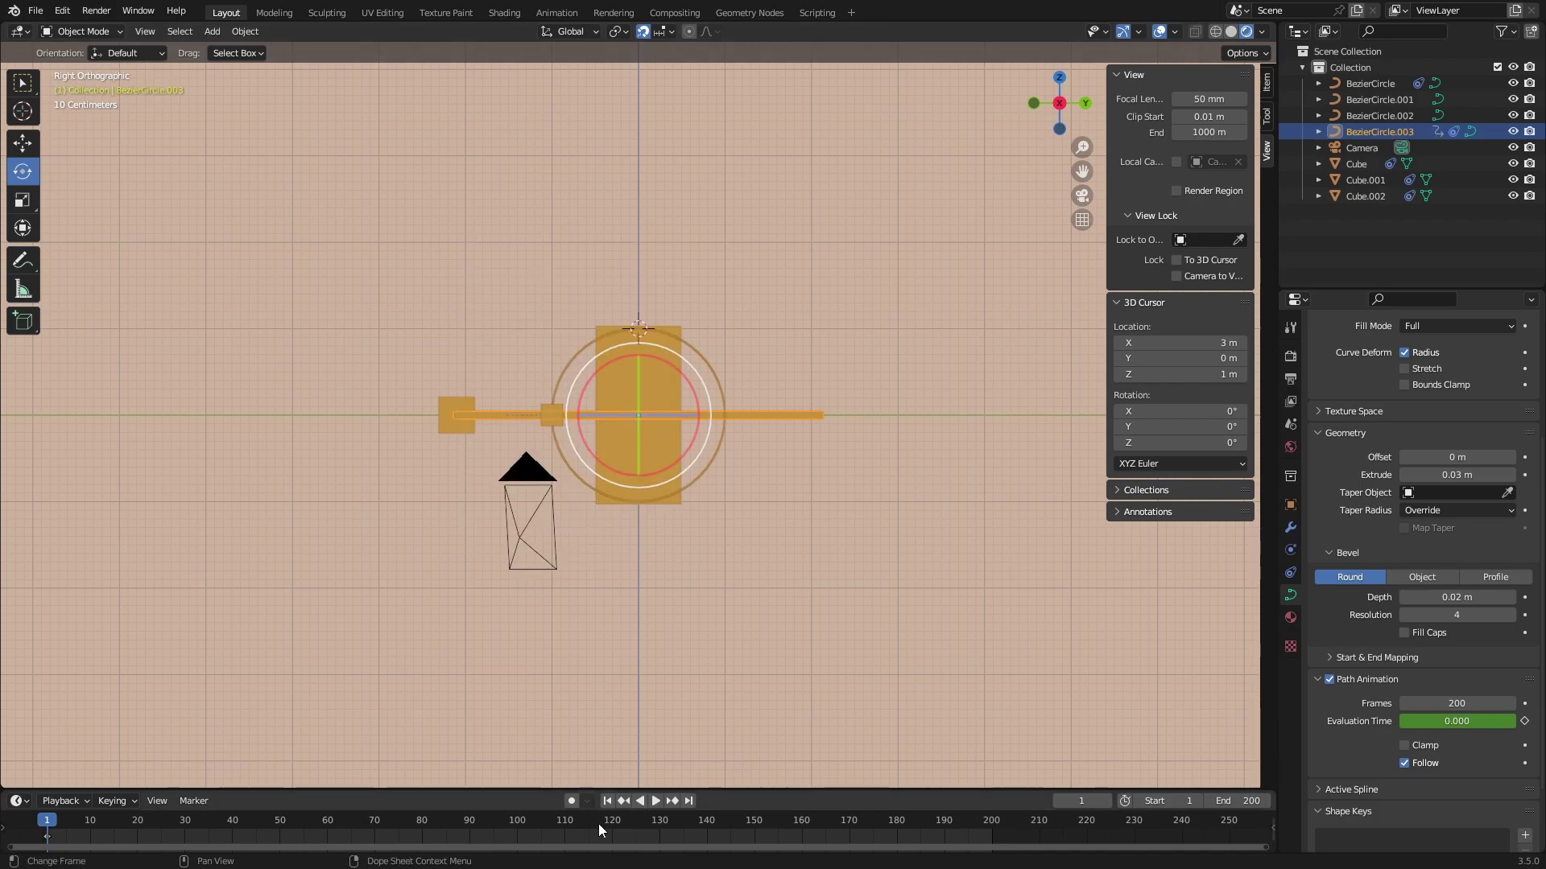
click(517, 823)
key(r)
click(678, 327)
key(i)
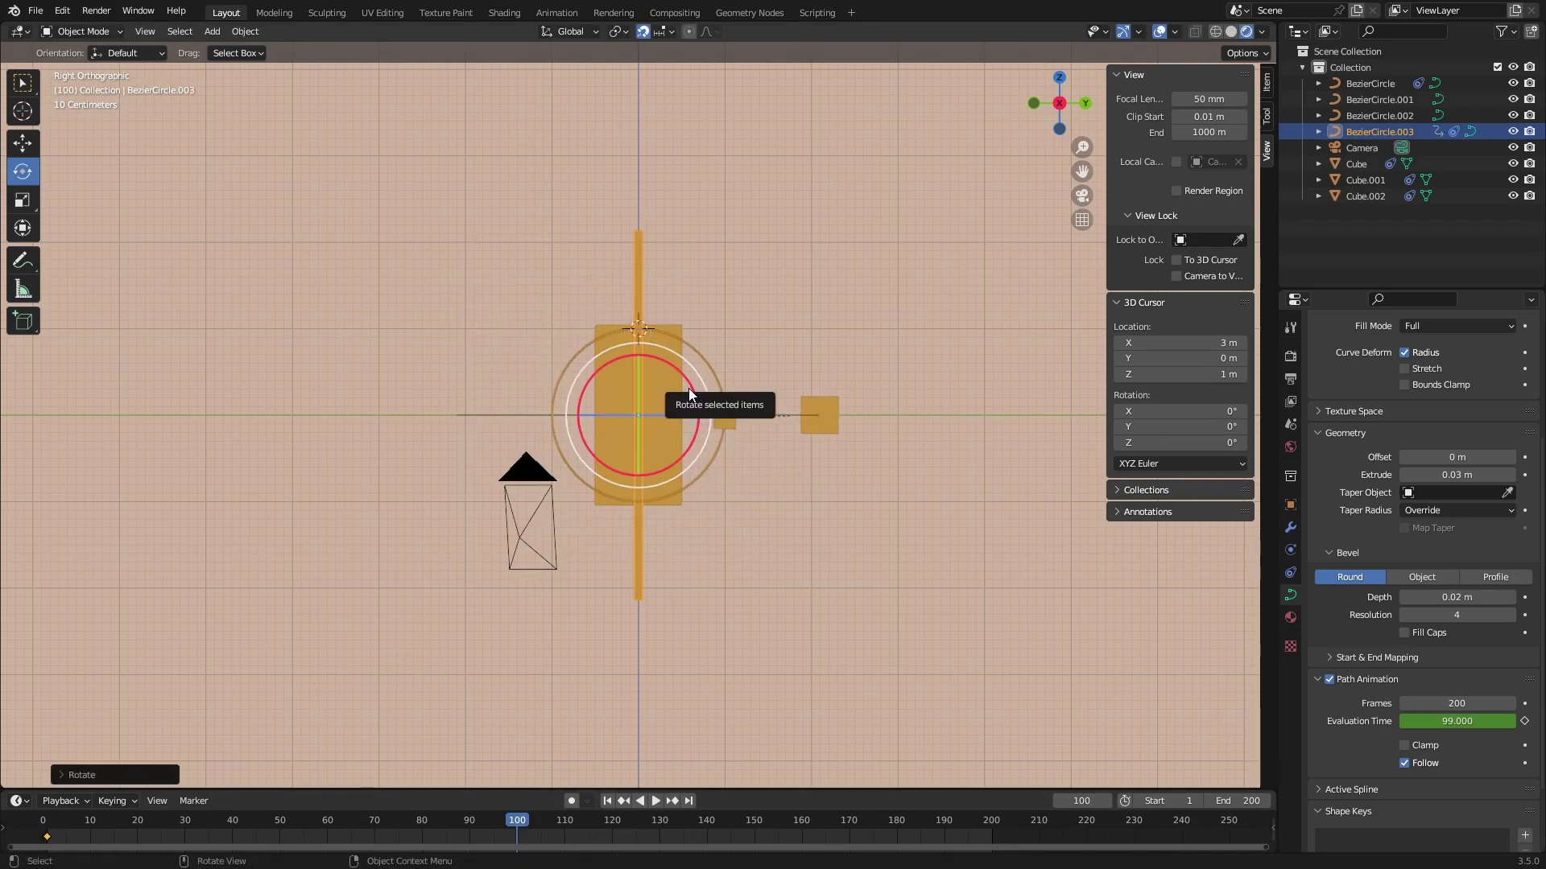
key(space)
click(406, 819)
click(506, 417)
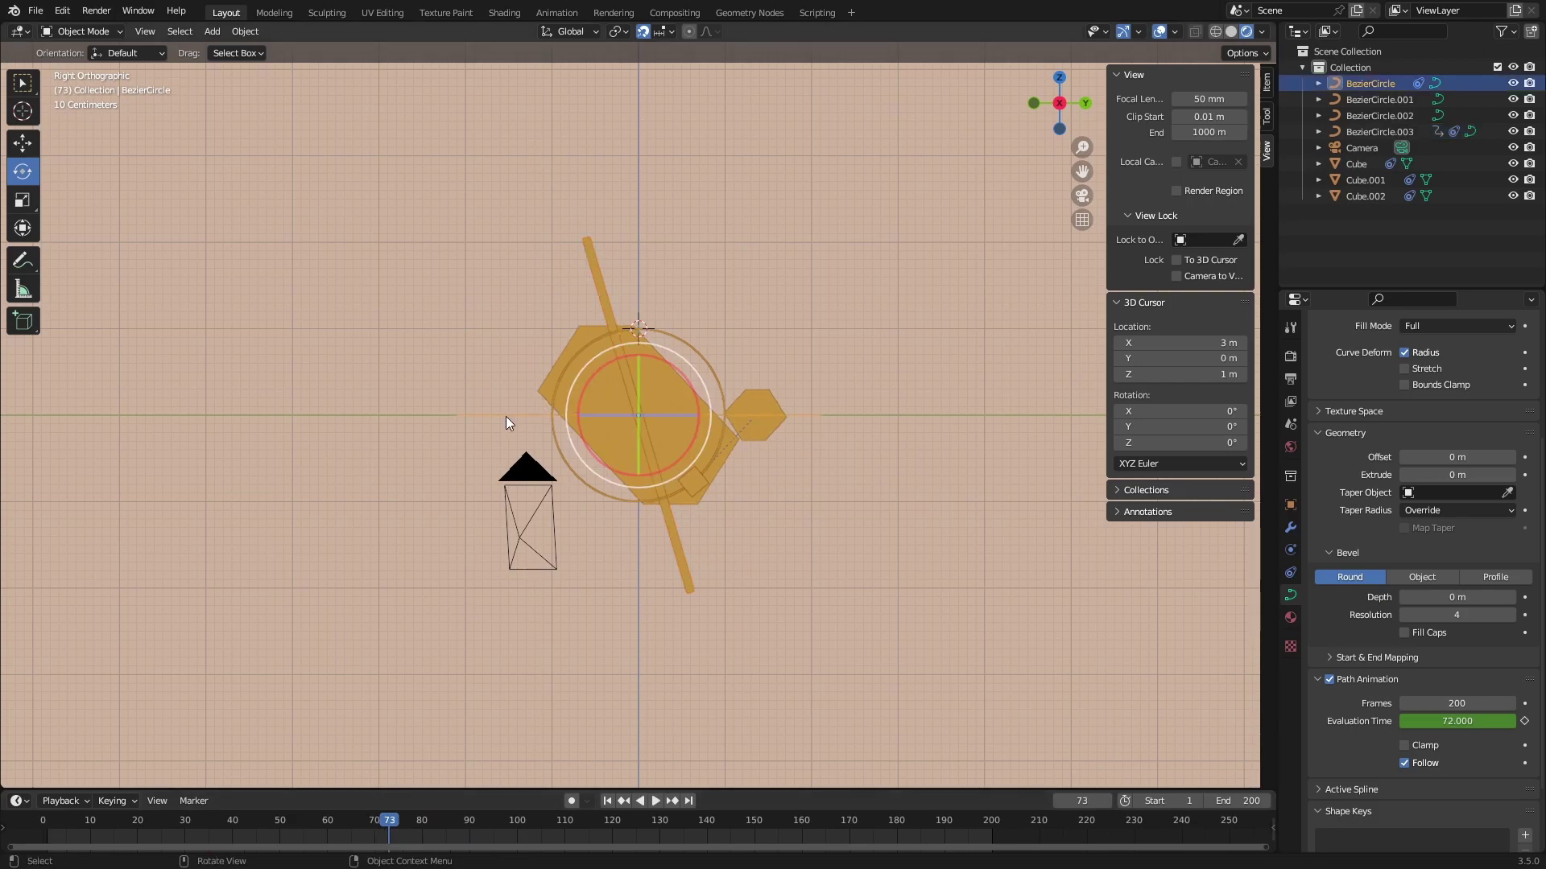
- Keyframe BezierCircle at frame 1, then rotate it 90° and keyframe at frame 100
click(47, 819)
key(space)
key(i)
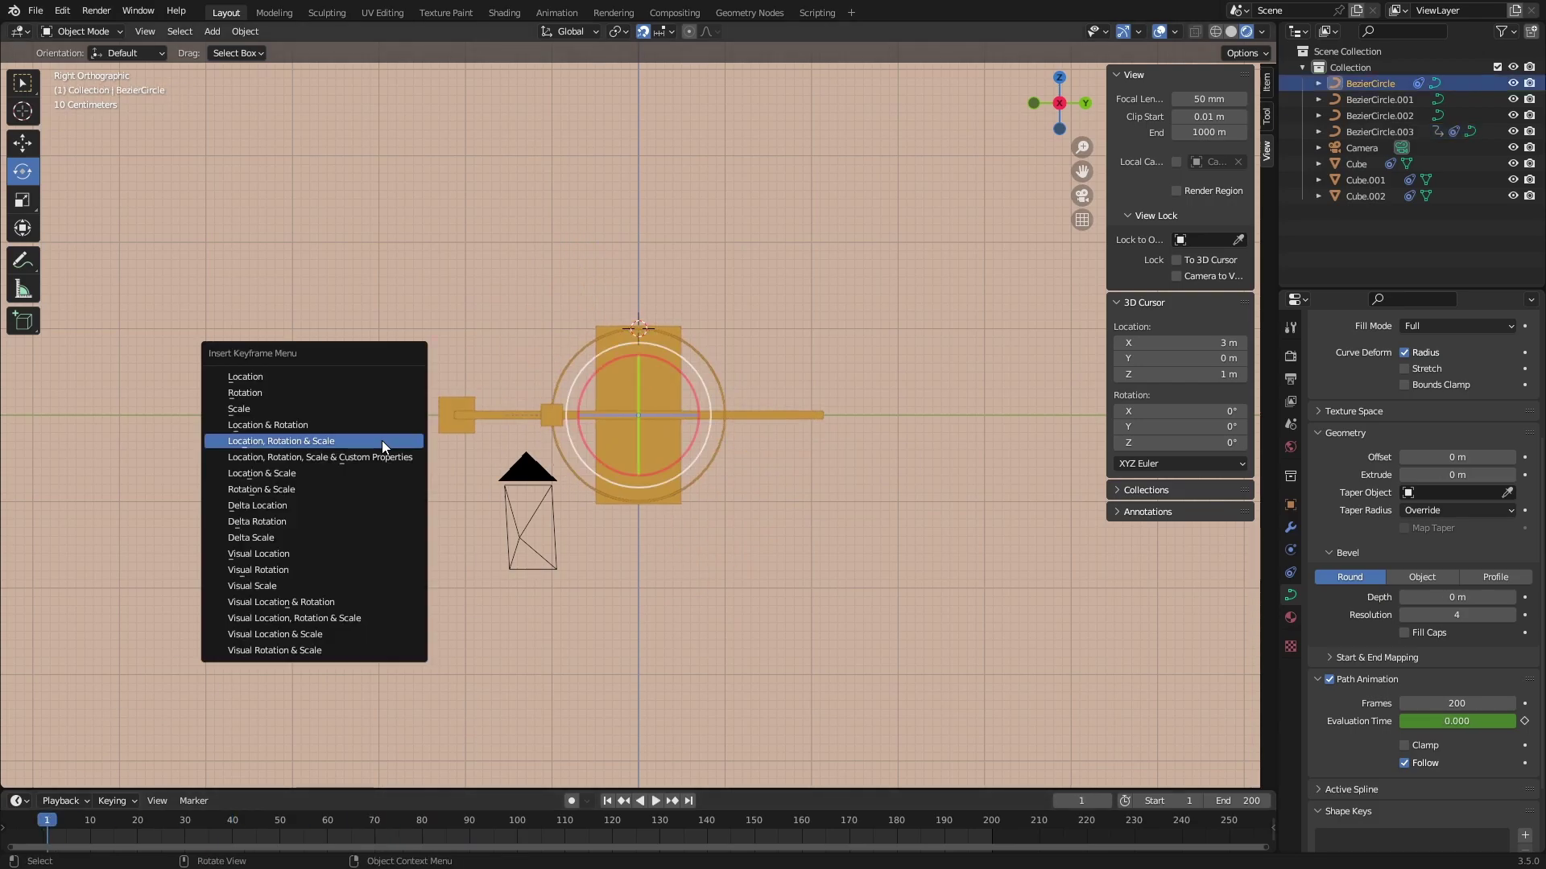
click(407, 424)
click(517, 819)
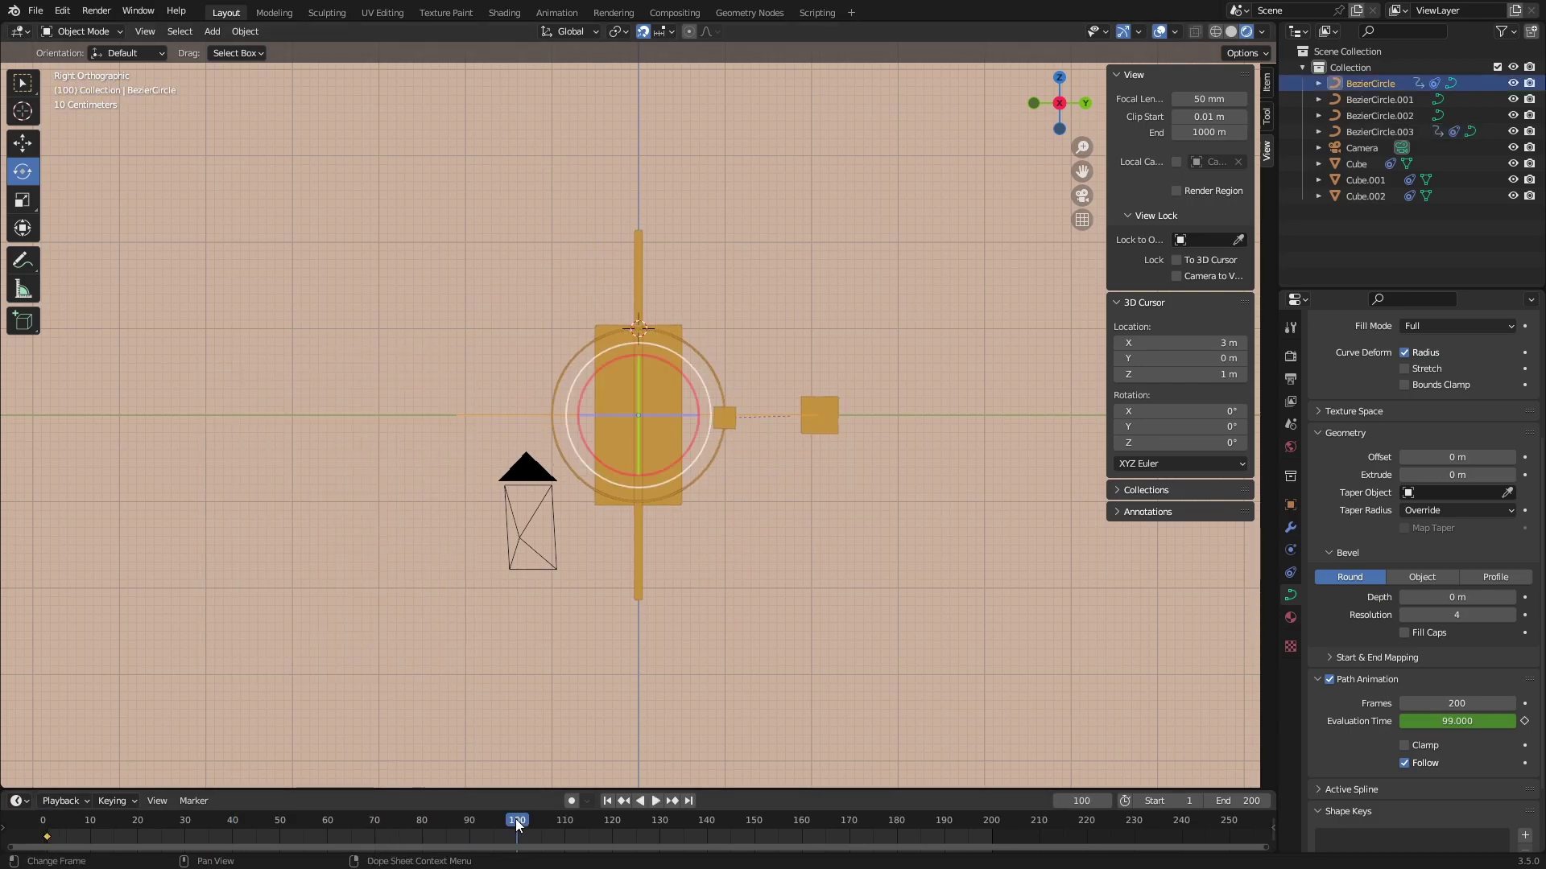
key(r)
click(666, 324)
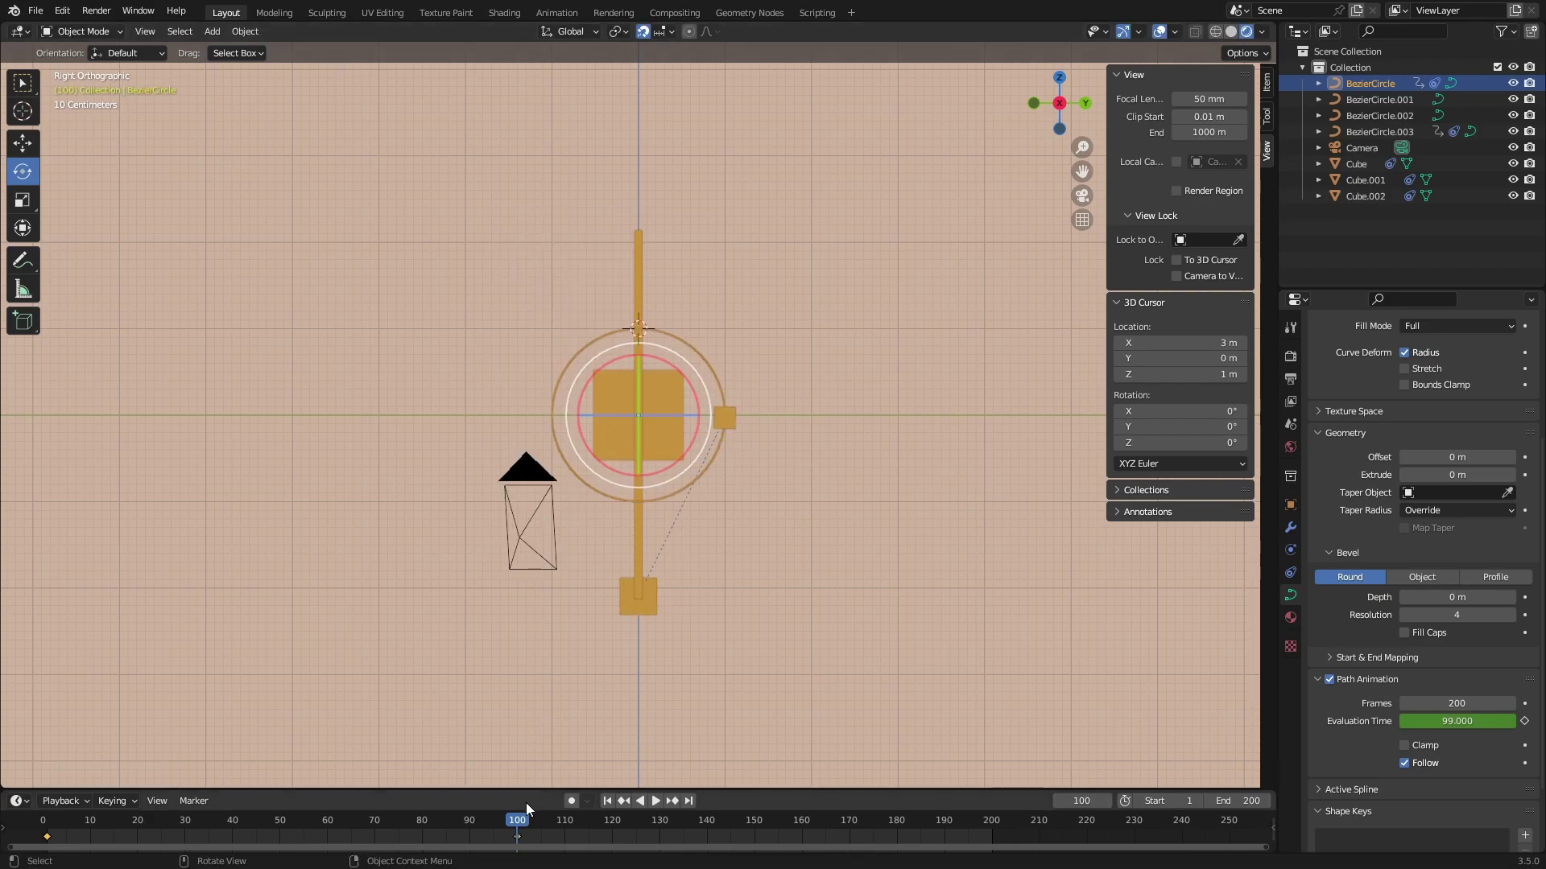
key(i)
key(space)
key(grave)
click(644, 499)
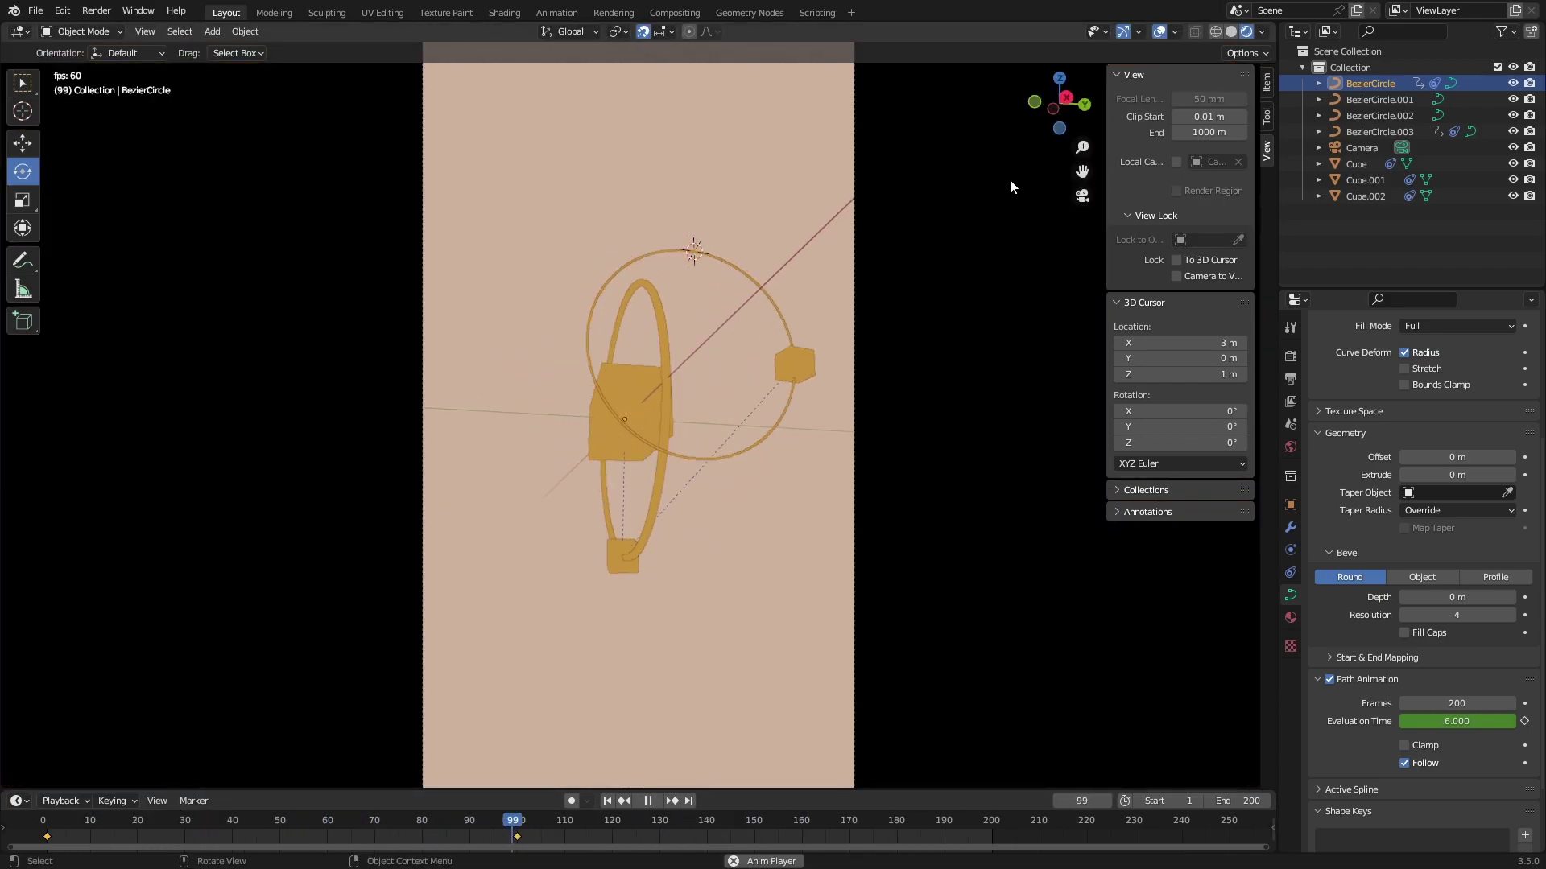
- Keyframe BezierCircle.003 rotated at frame 100 and back to horizontal at frame 200
key(KP_3)
click(855, 818)
key(space)
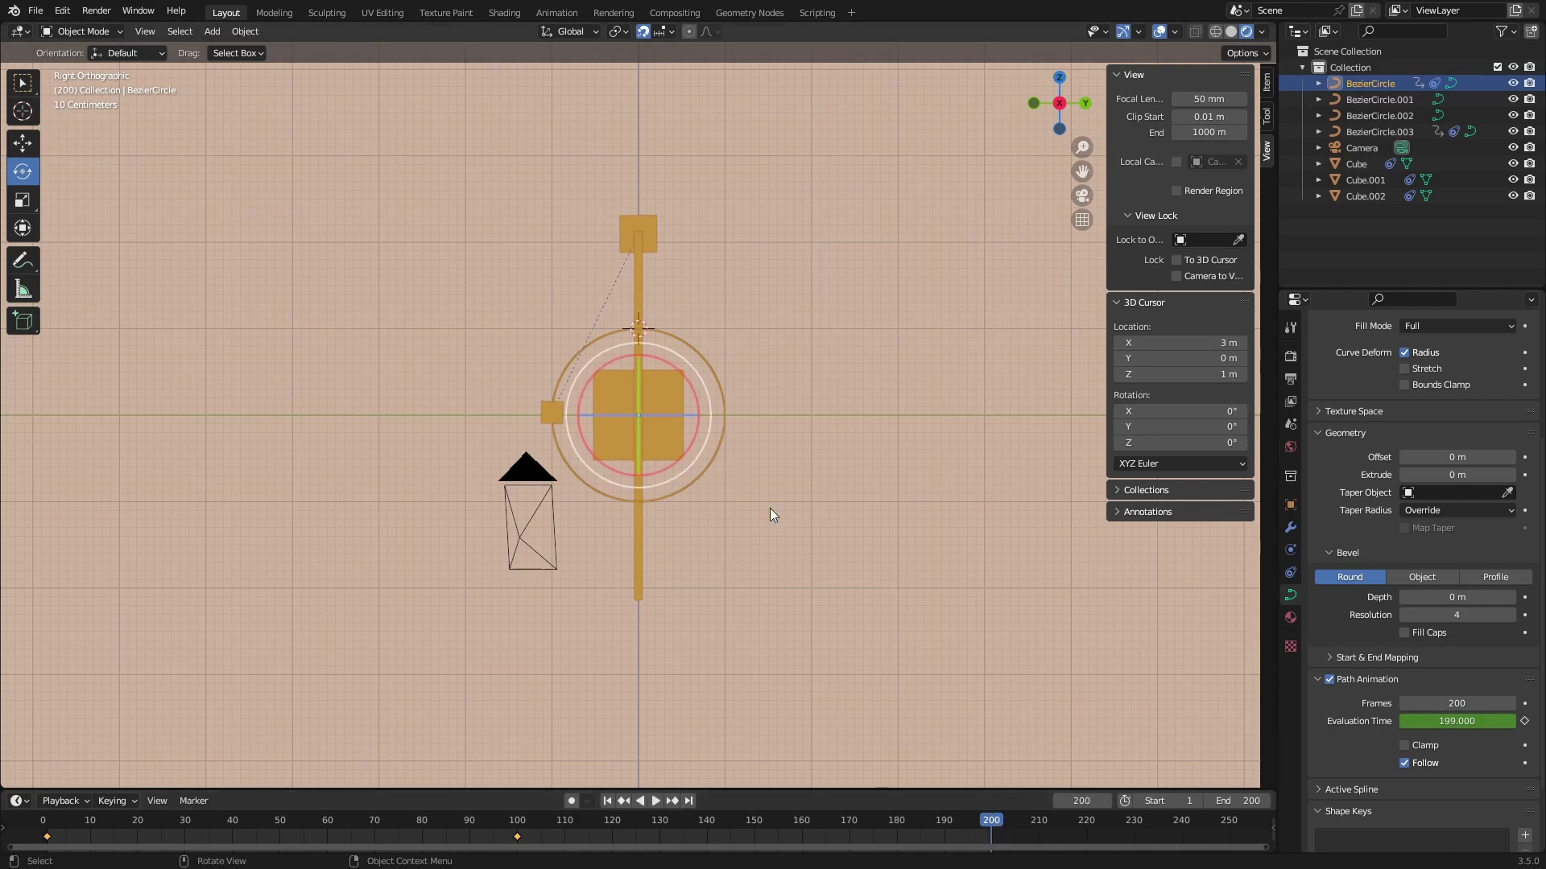
click(517, 819)
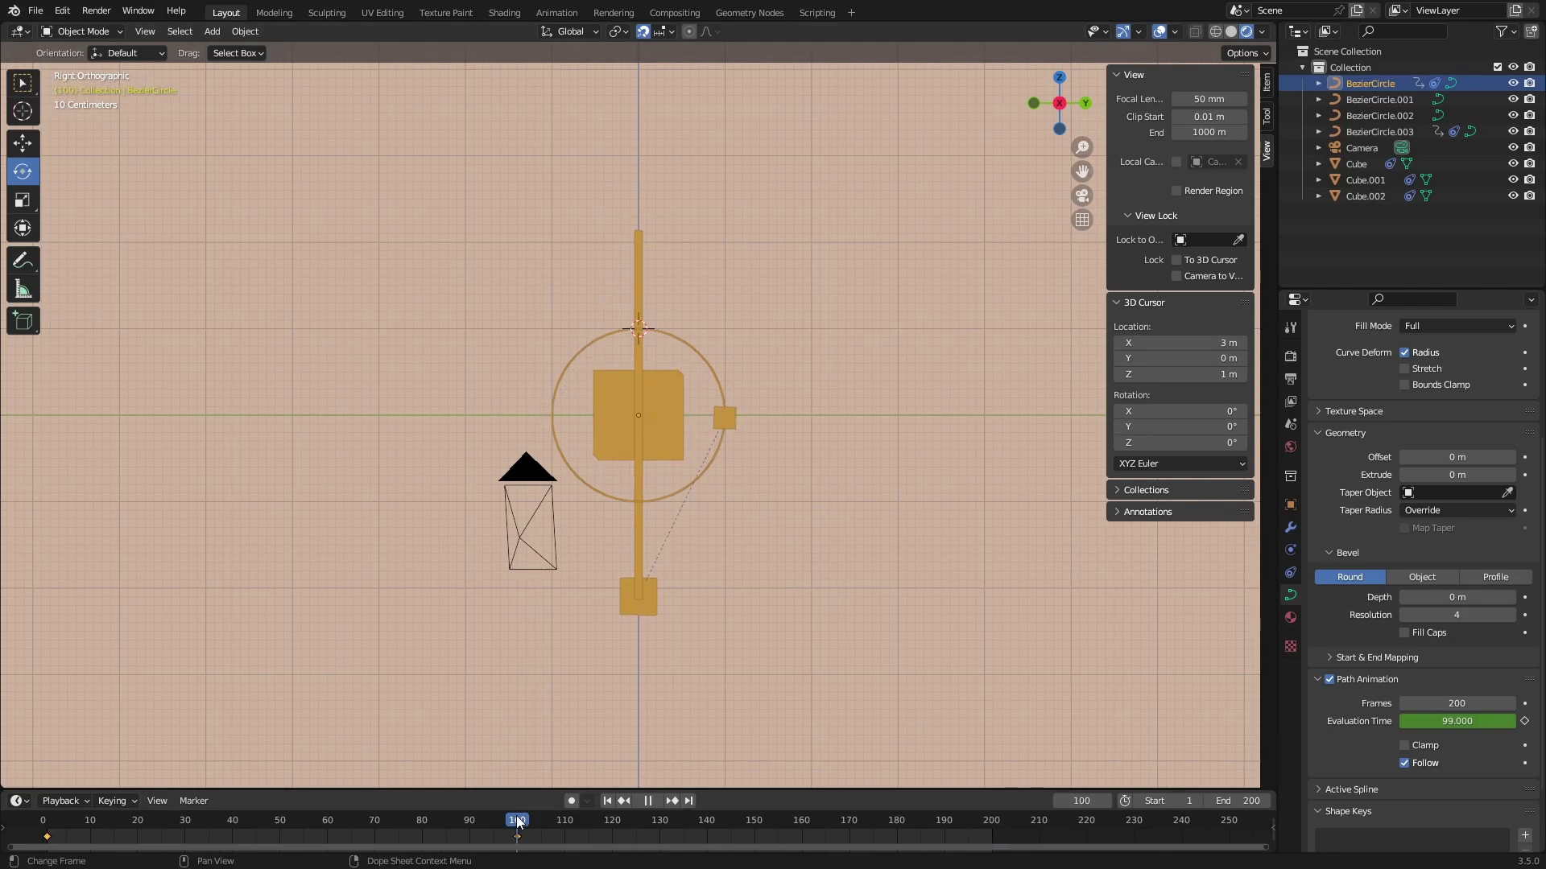
drag(620, 362, 704, 379)
click(604, 350)
key(i)
key(space)
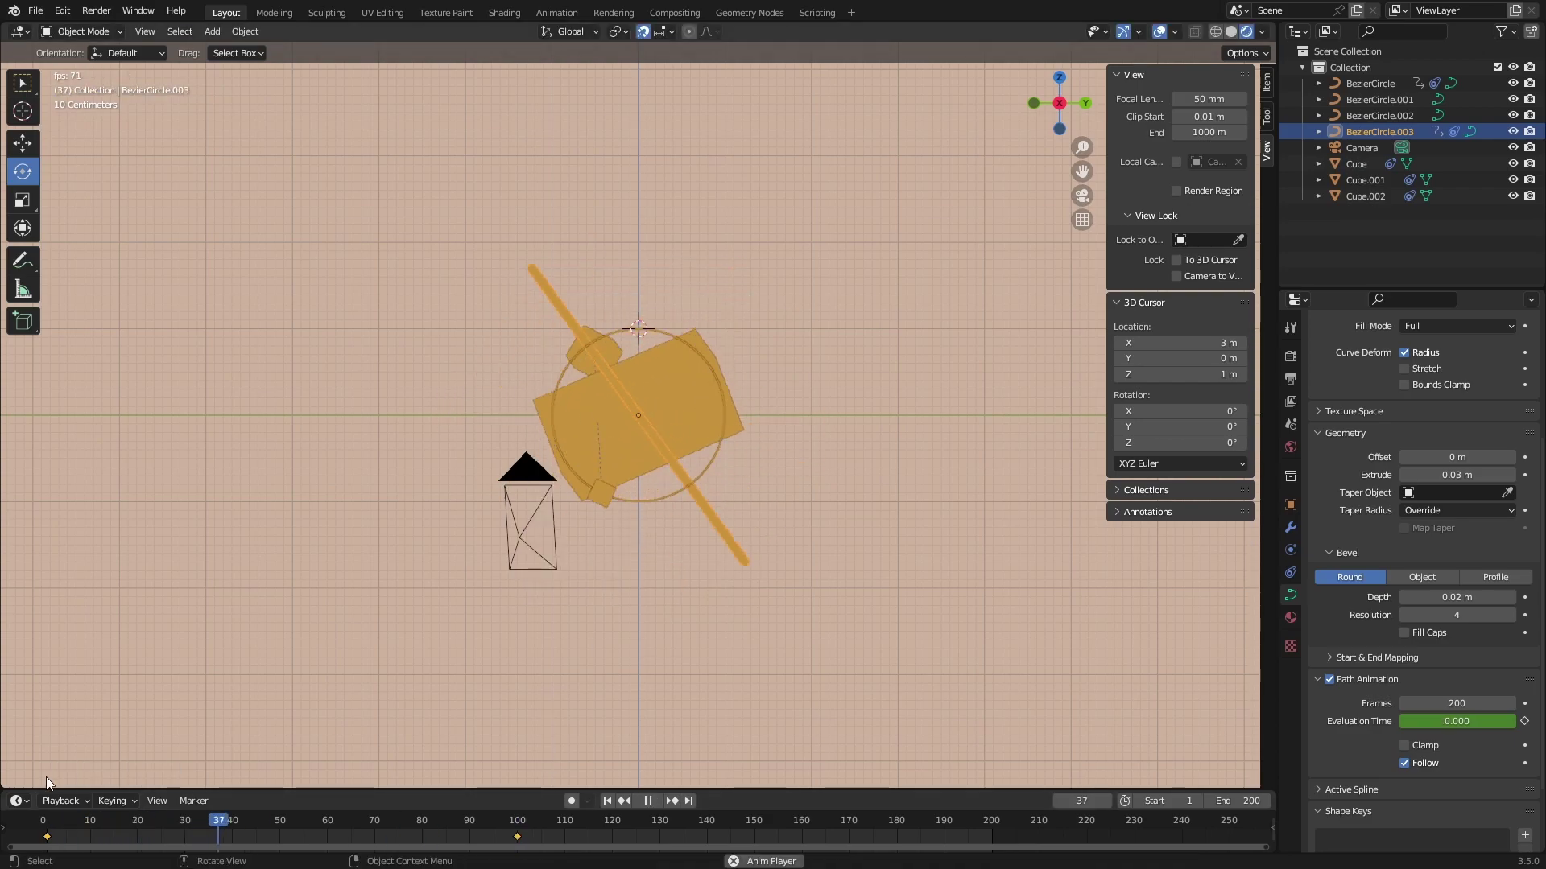
click(991, 821)
key(space)
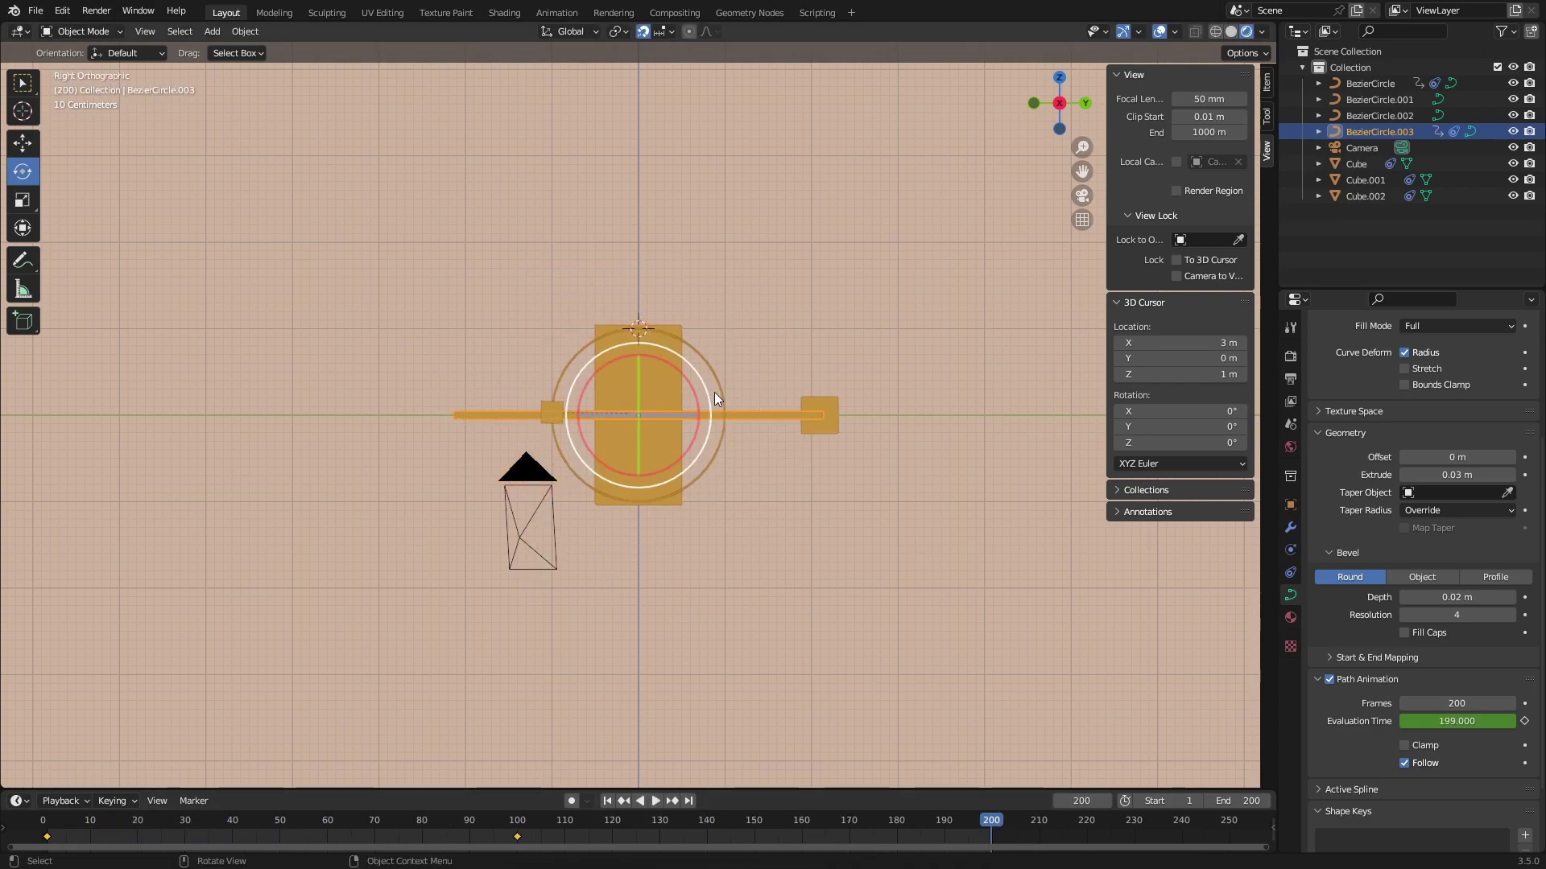
drag(713, 393, 606, 423)
key(i)
- Keyframe BezierCircle turned back upright at frame 200 and review in camera view
click(895, 819)
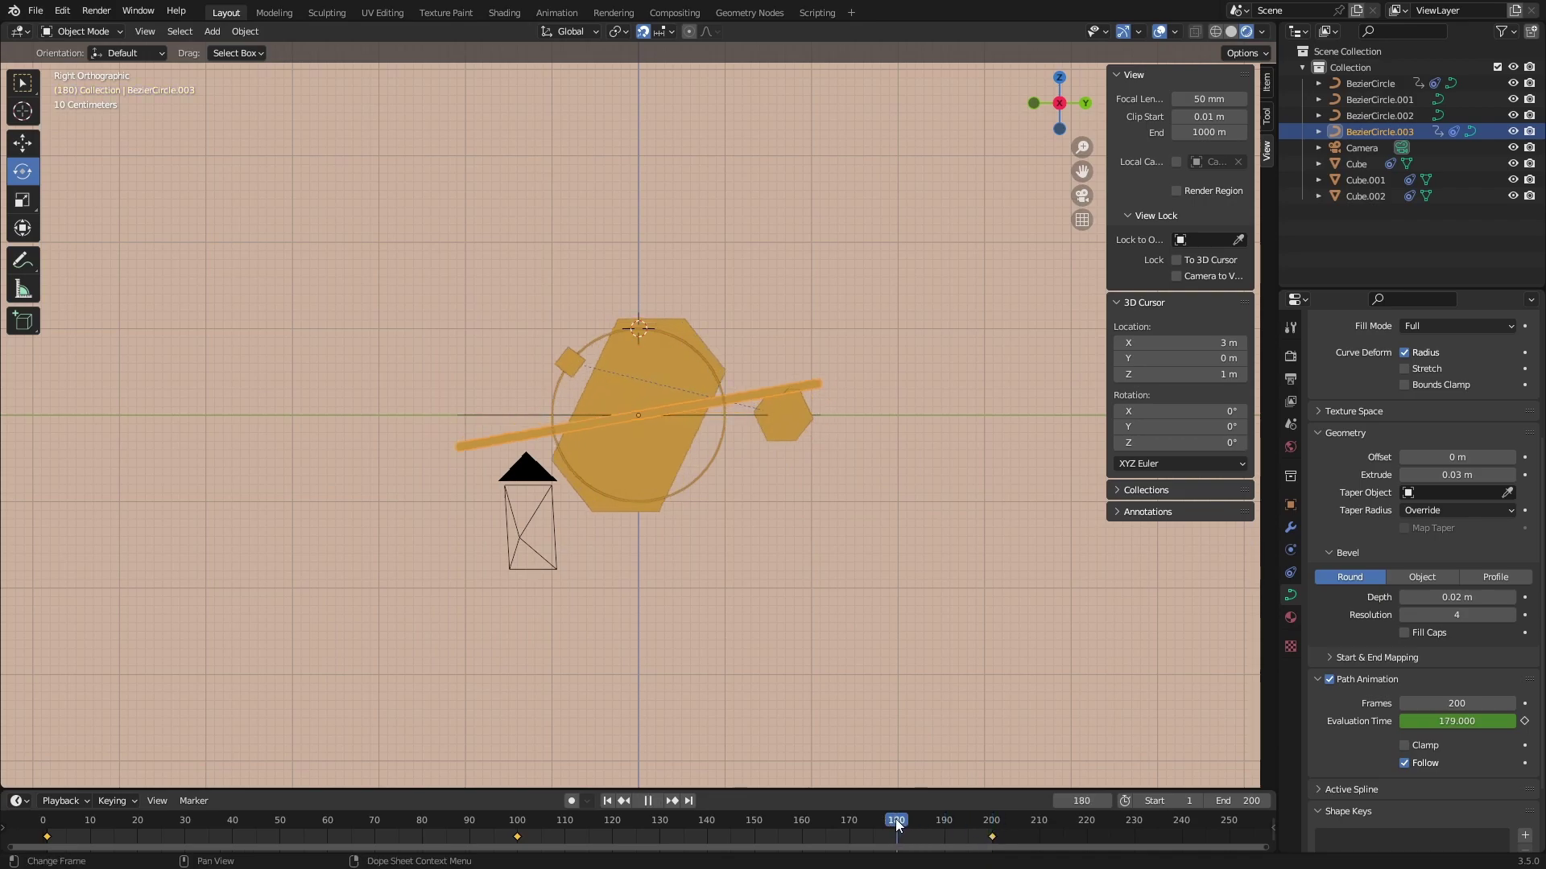
click(737, 414)
click(942, 821)
key(space)
key(space)
drag(690, 465, 739, 516)
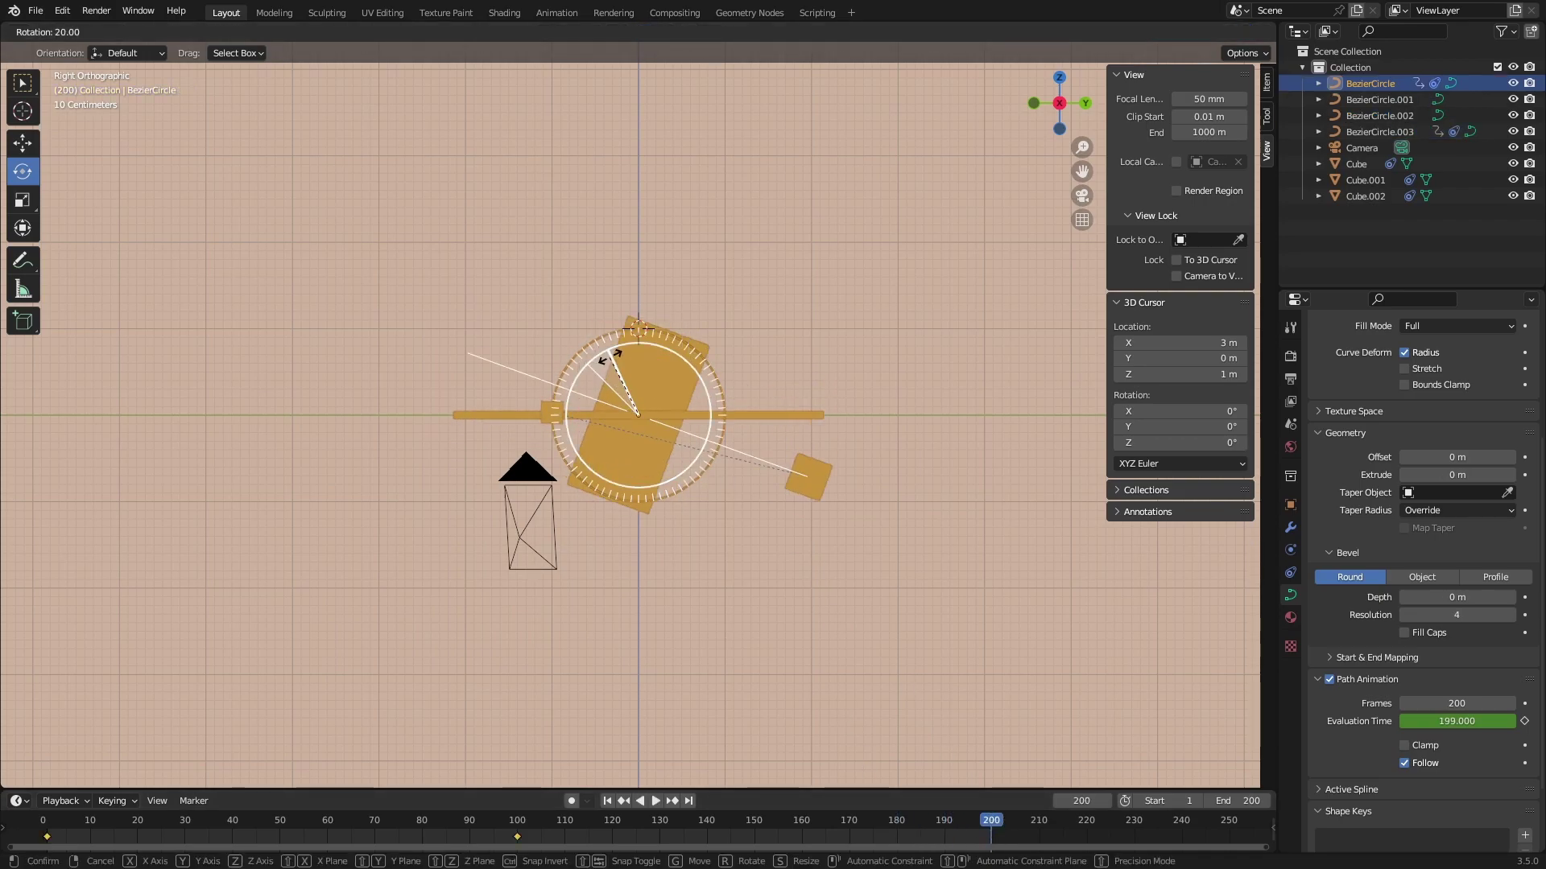
key(i)
key(space)
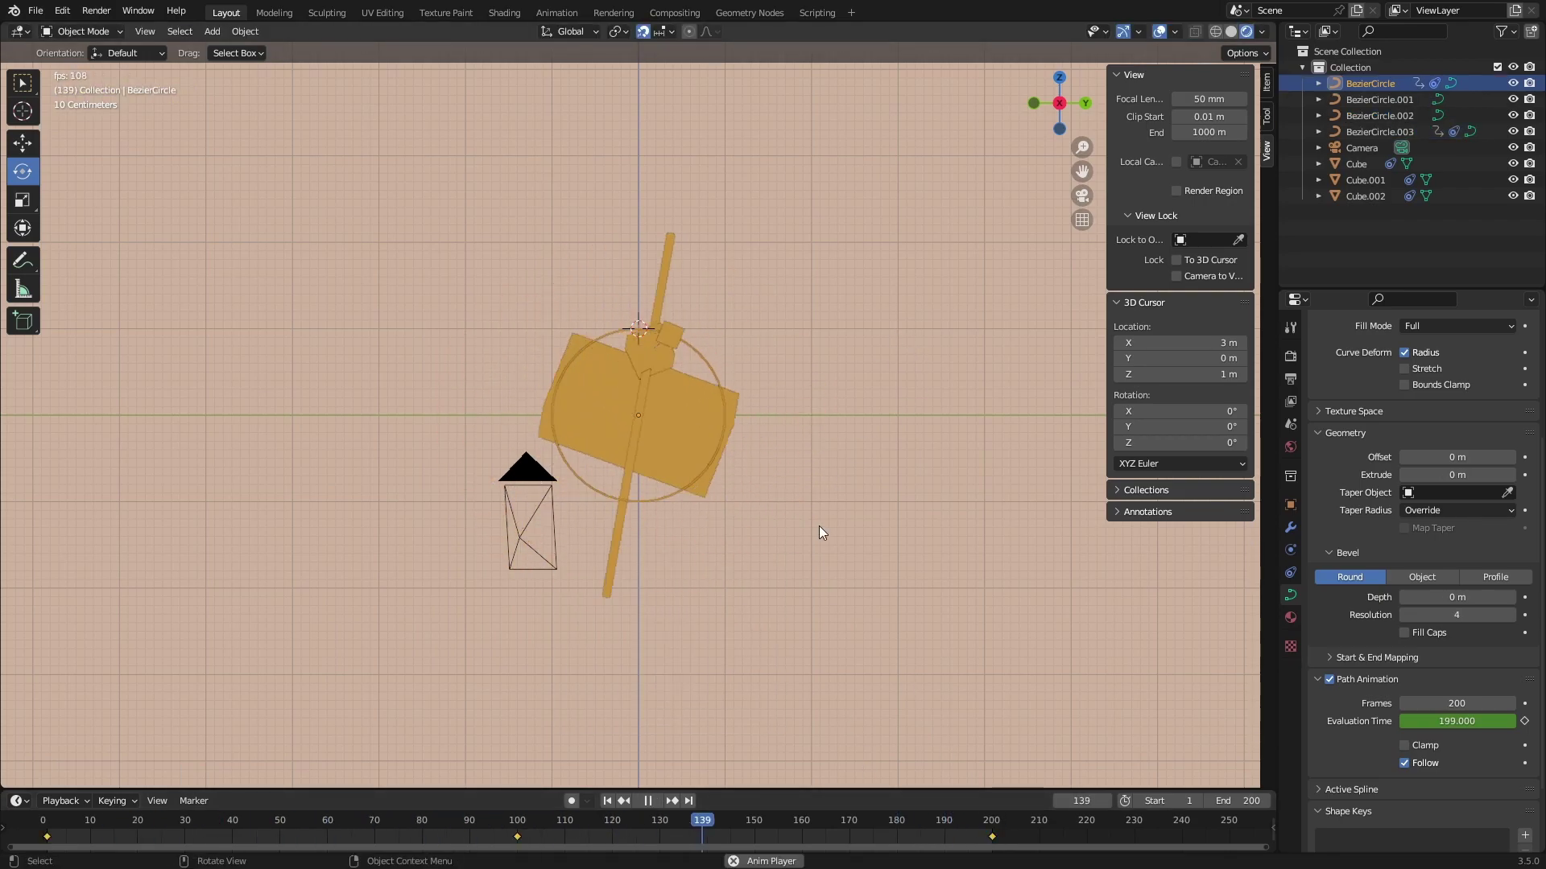
key(t)
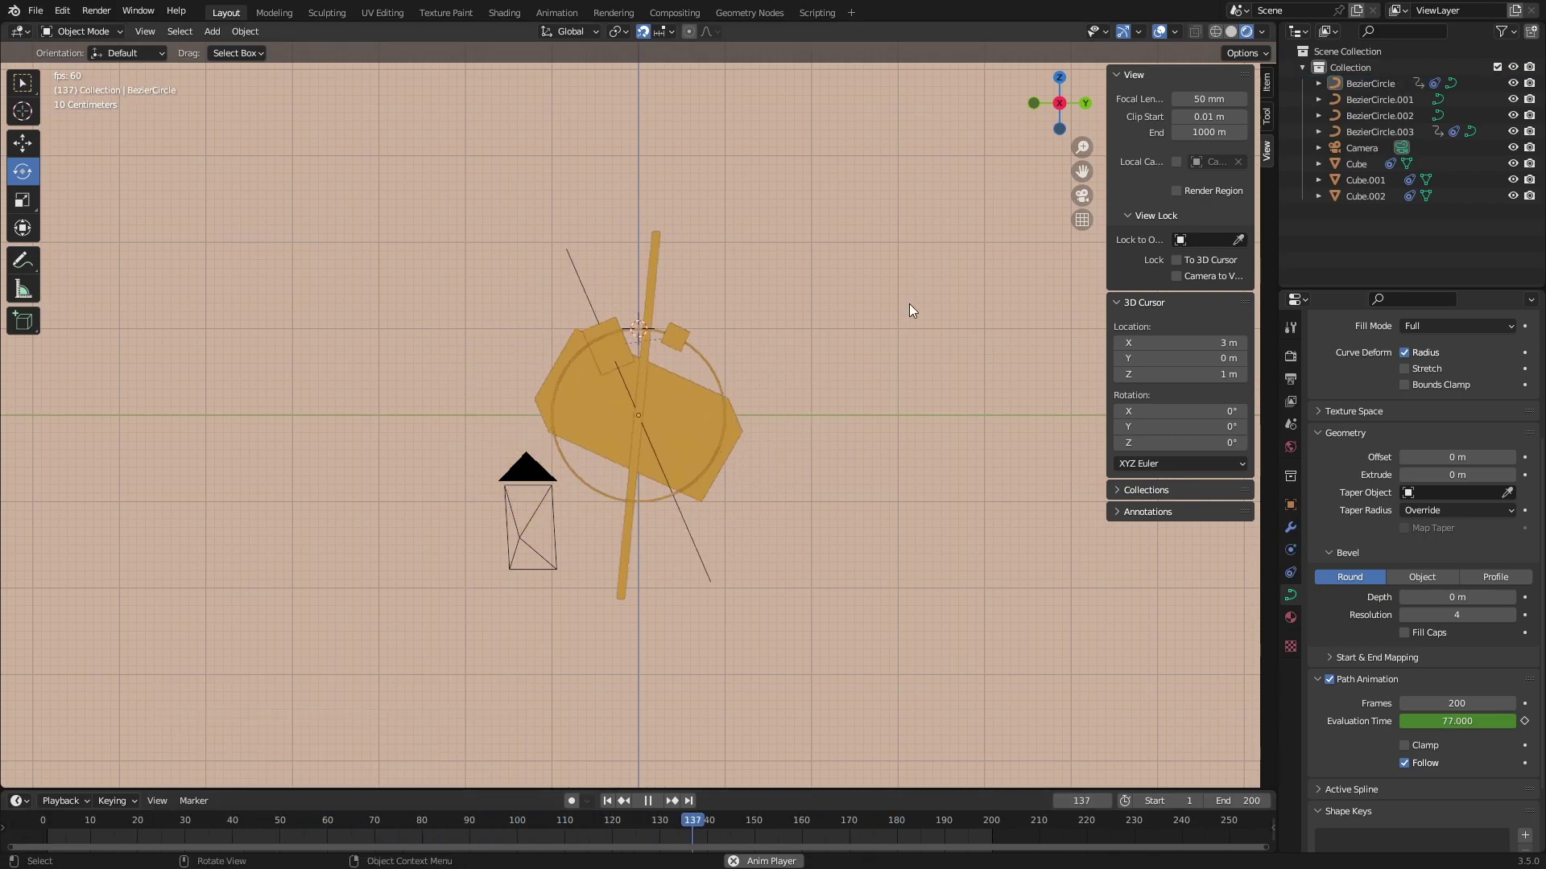
key(KP_0)
key(Escape)
- Raise BezierCircle.002's bevel depth to 0.02 m and save the file
click(691, 499)
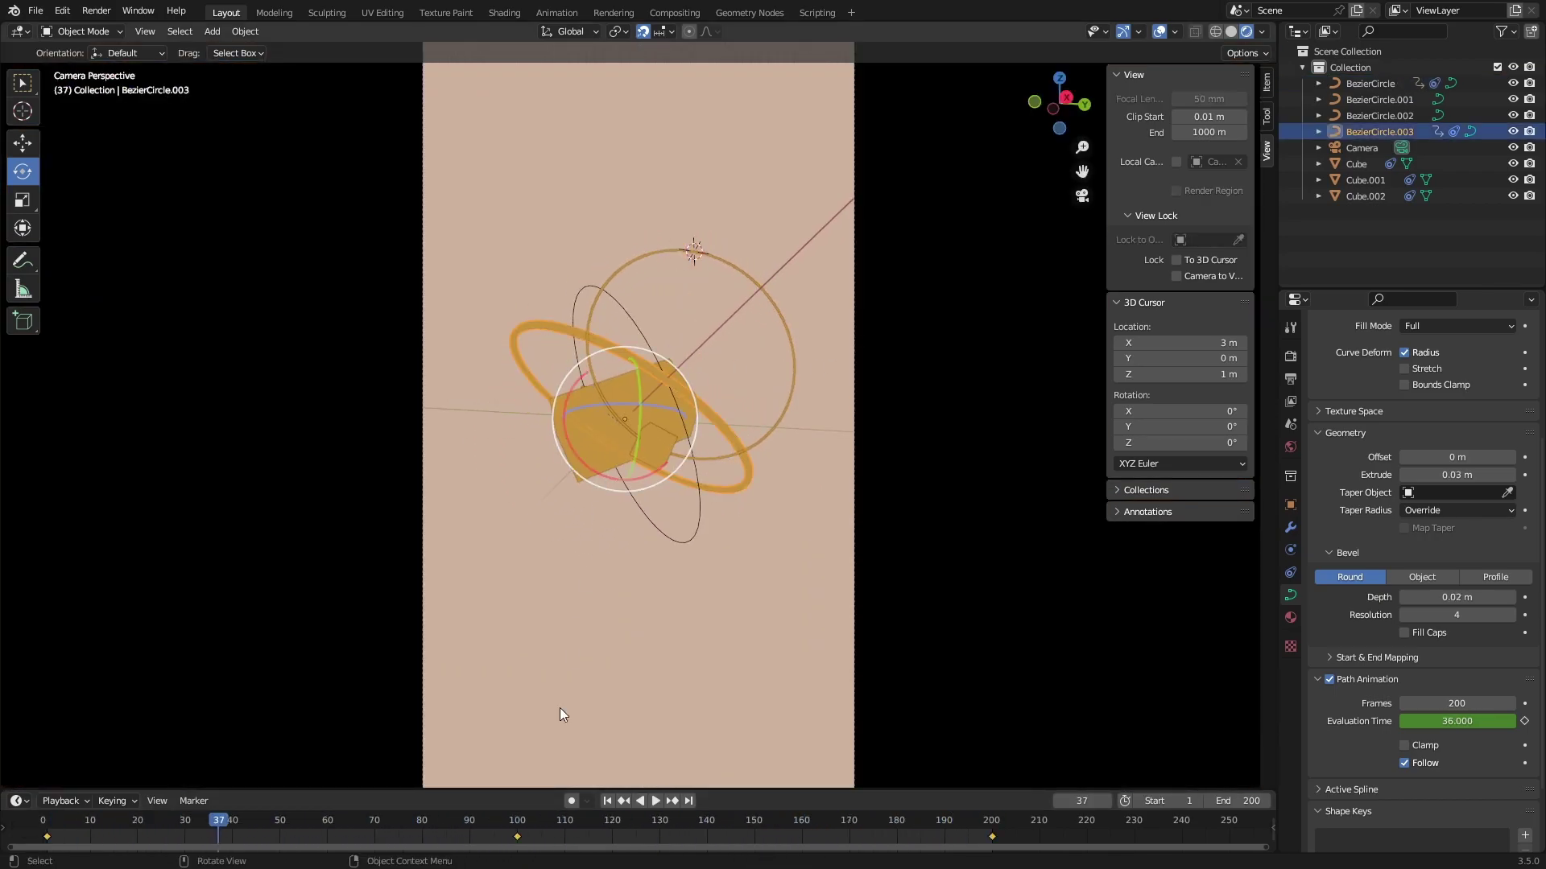
key(space)
click(762, 168)
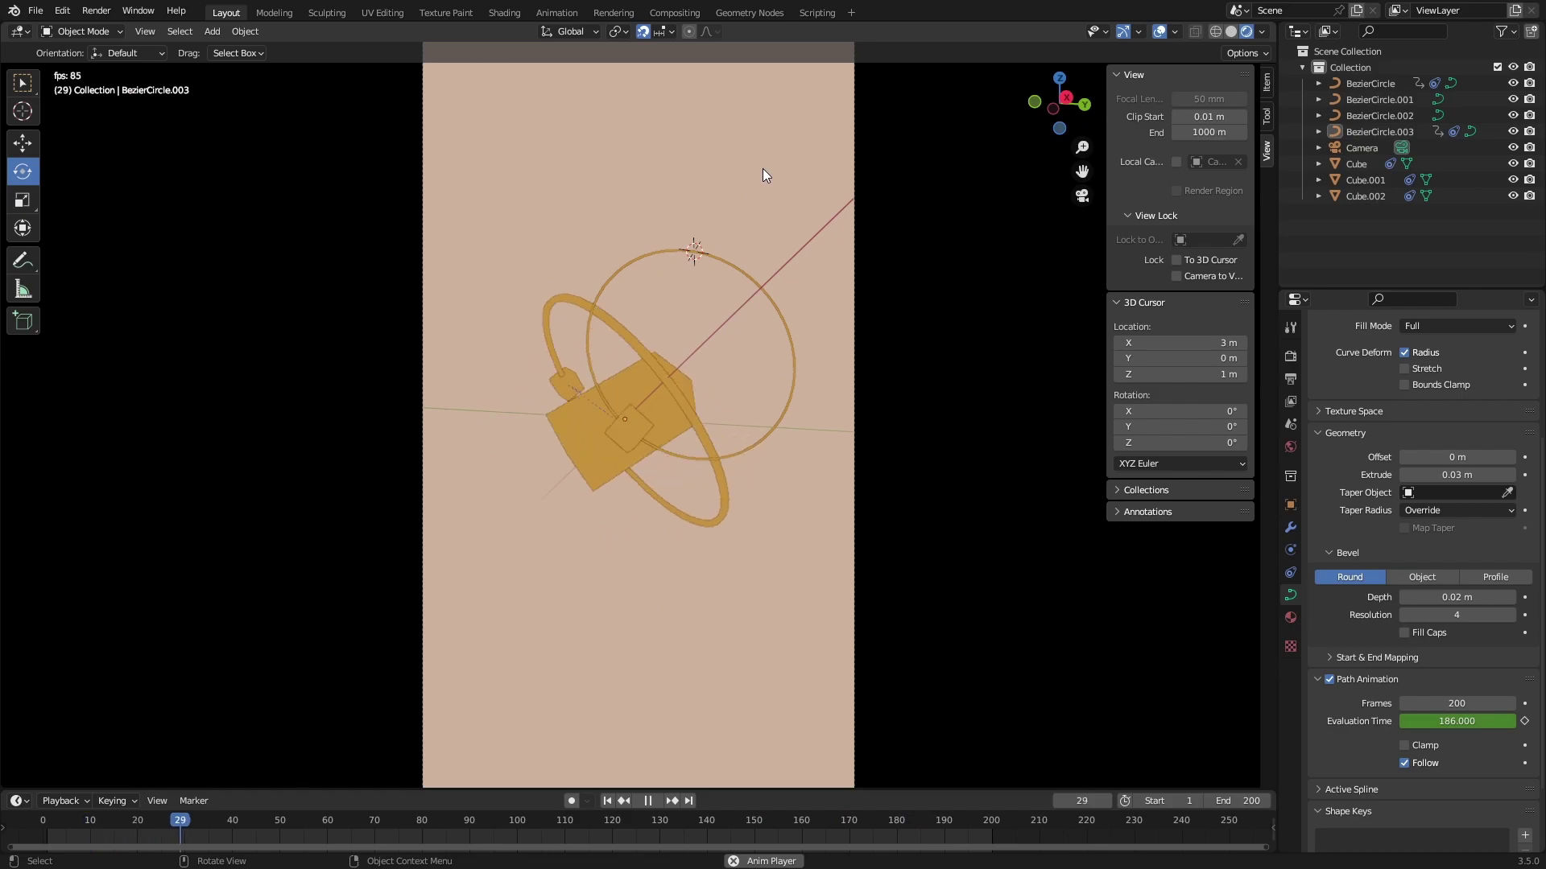
scroll(762, 167, down, 2)
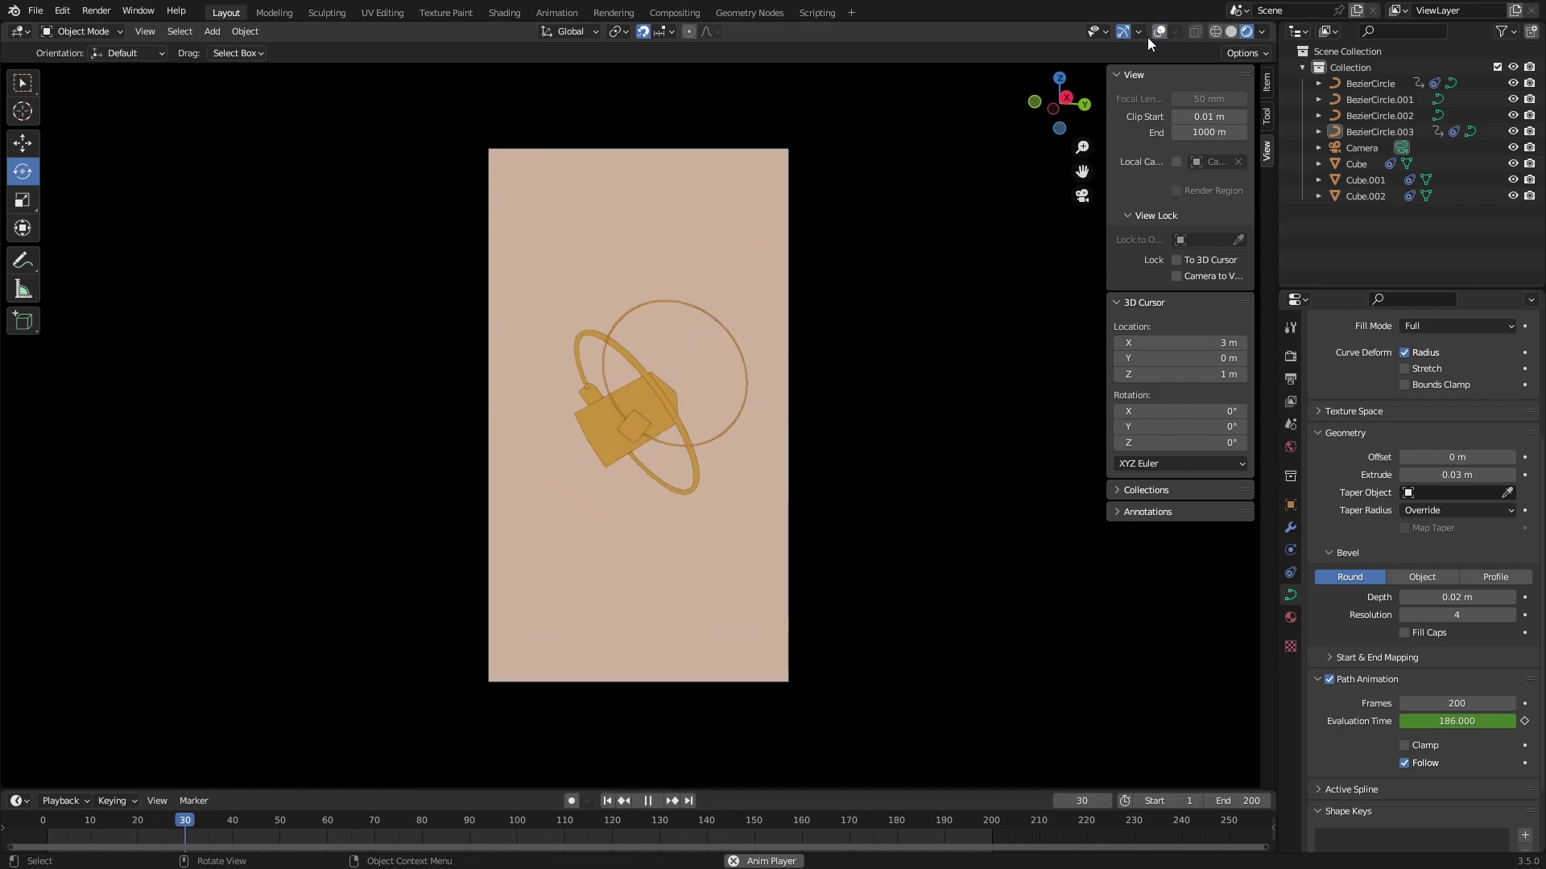
scroll(867, 298, up, 1)
click(1379, 115)
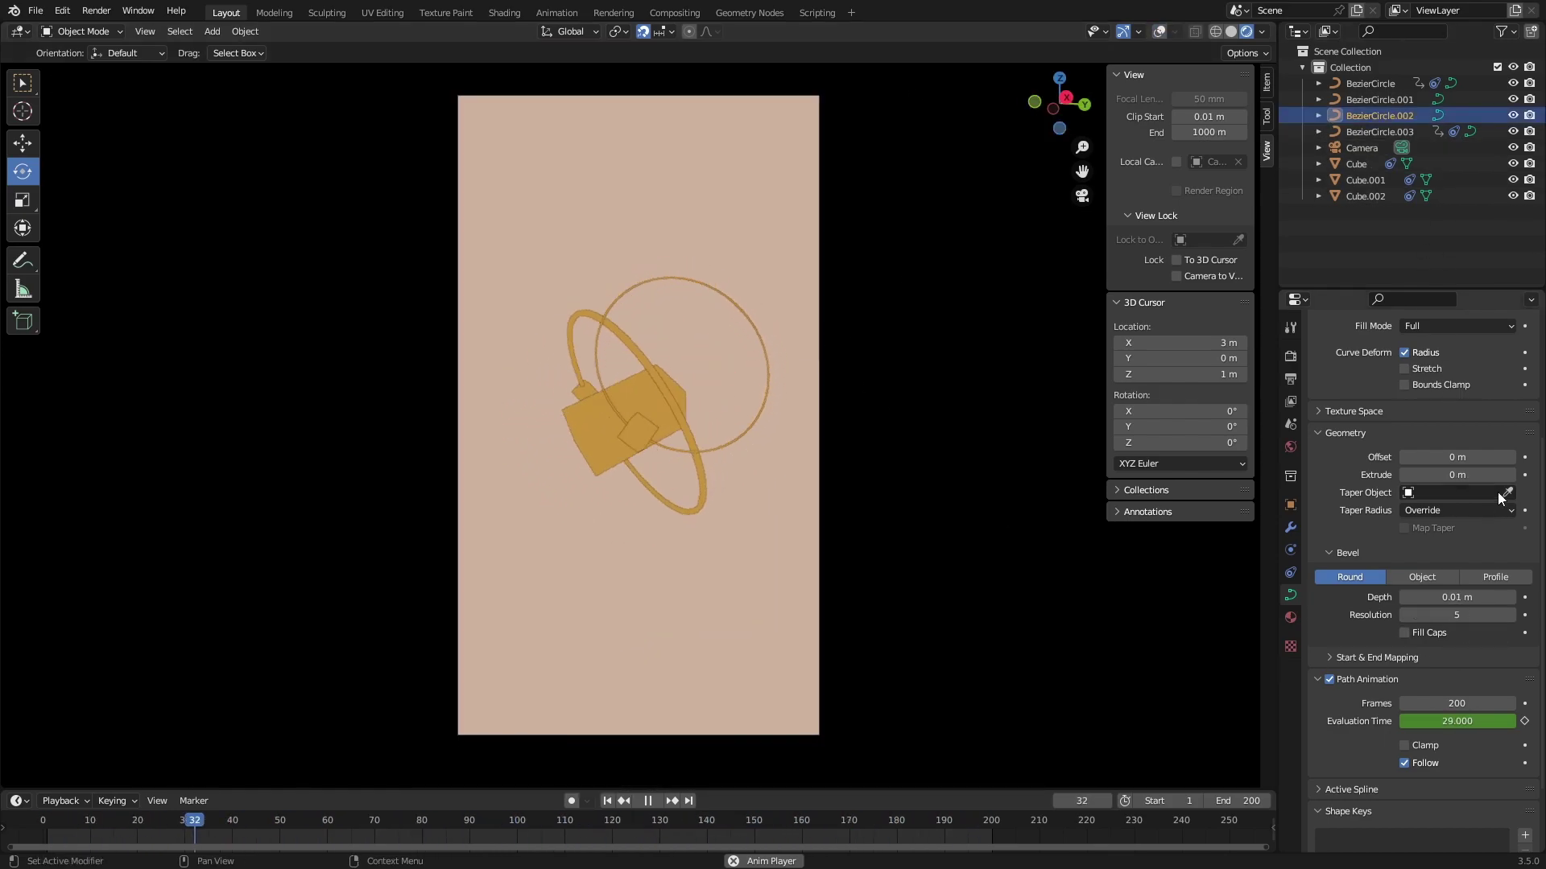
click(1511, 597)
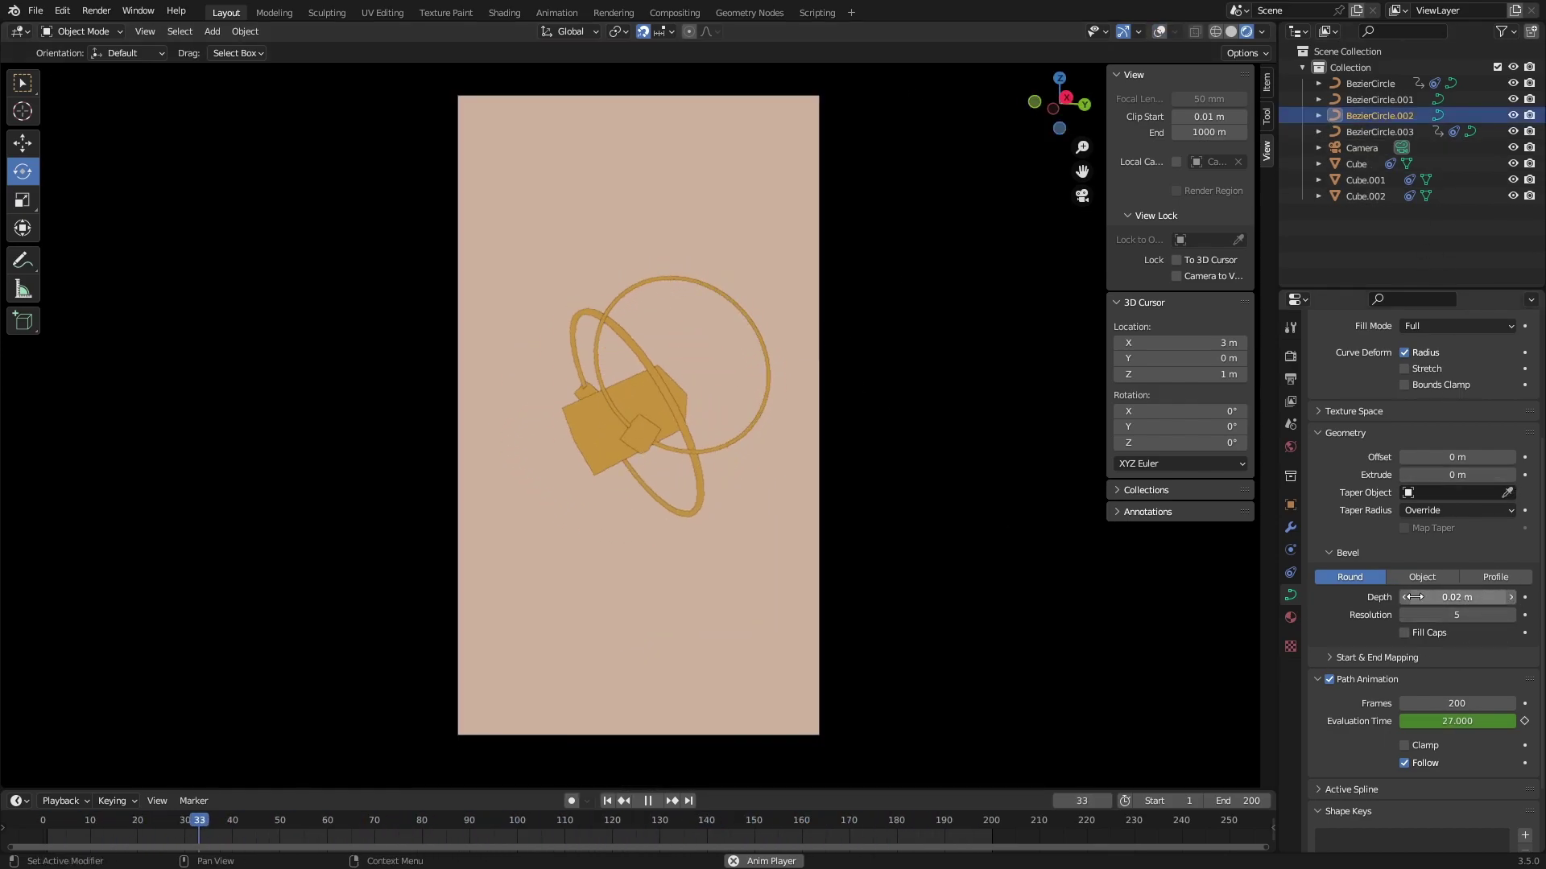
click(750, 568)
key(ctrl+s)
- Test render frame 142, then stop the animation playback
scroll(750, 569, down, 1)
key(F12)
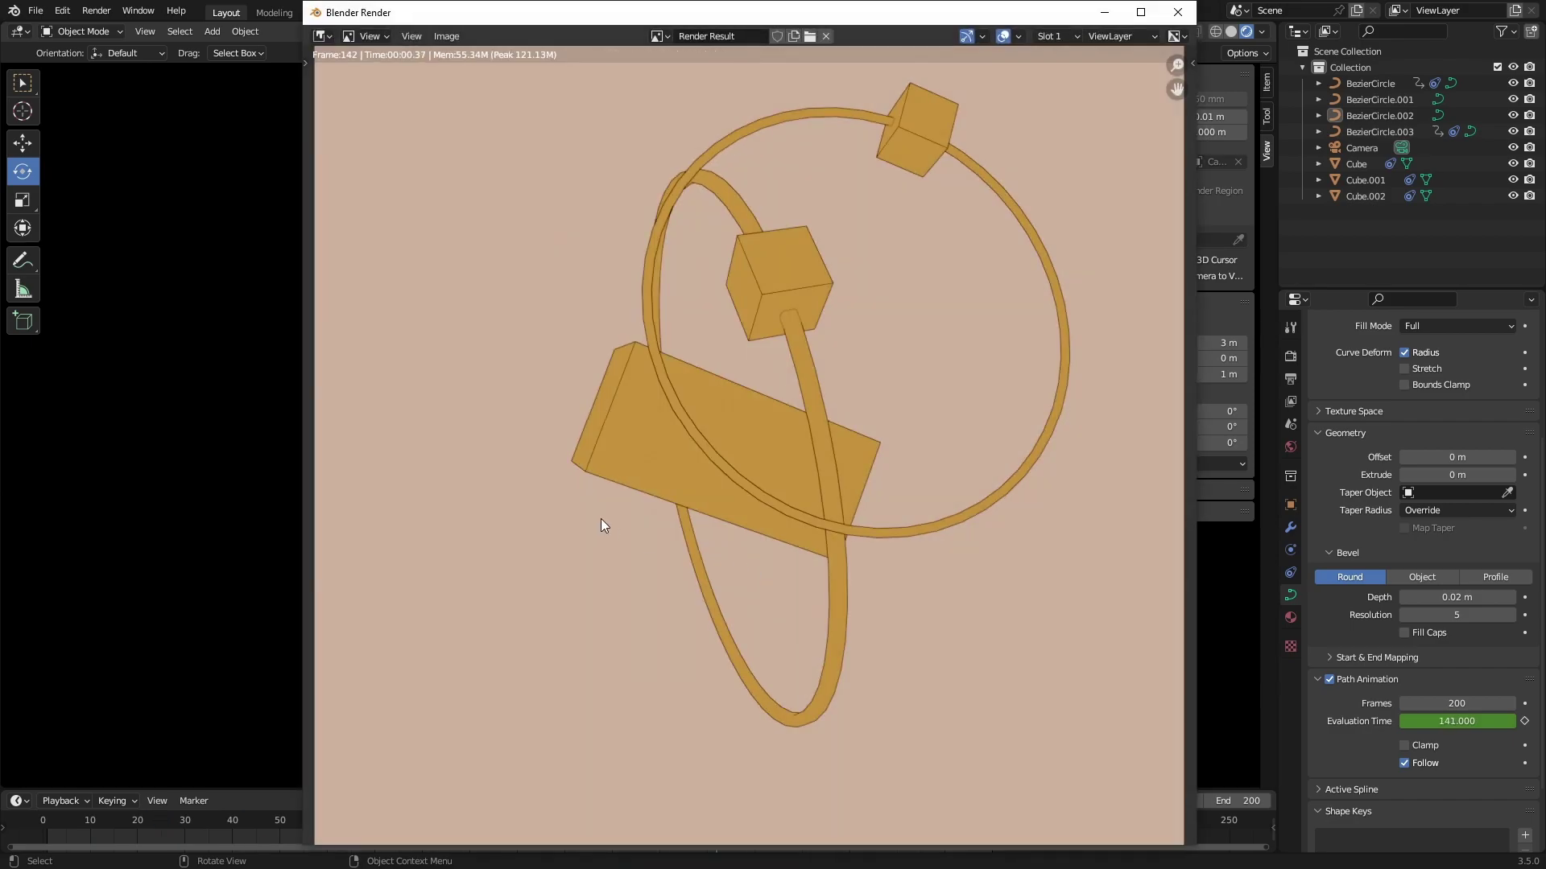
key(Escape)
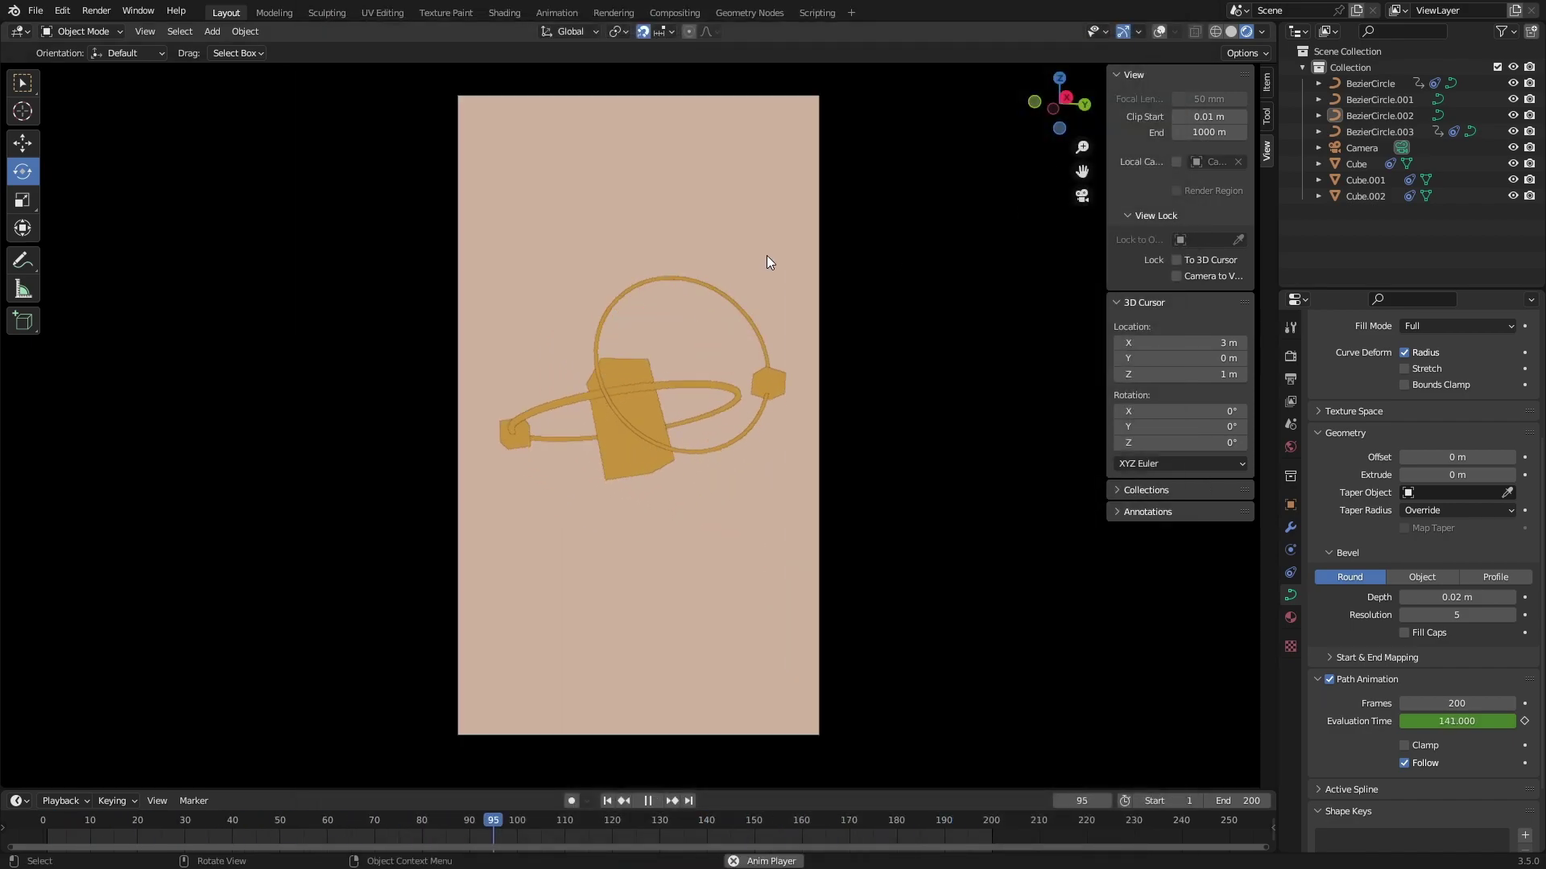
key(space)
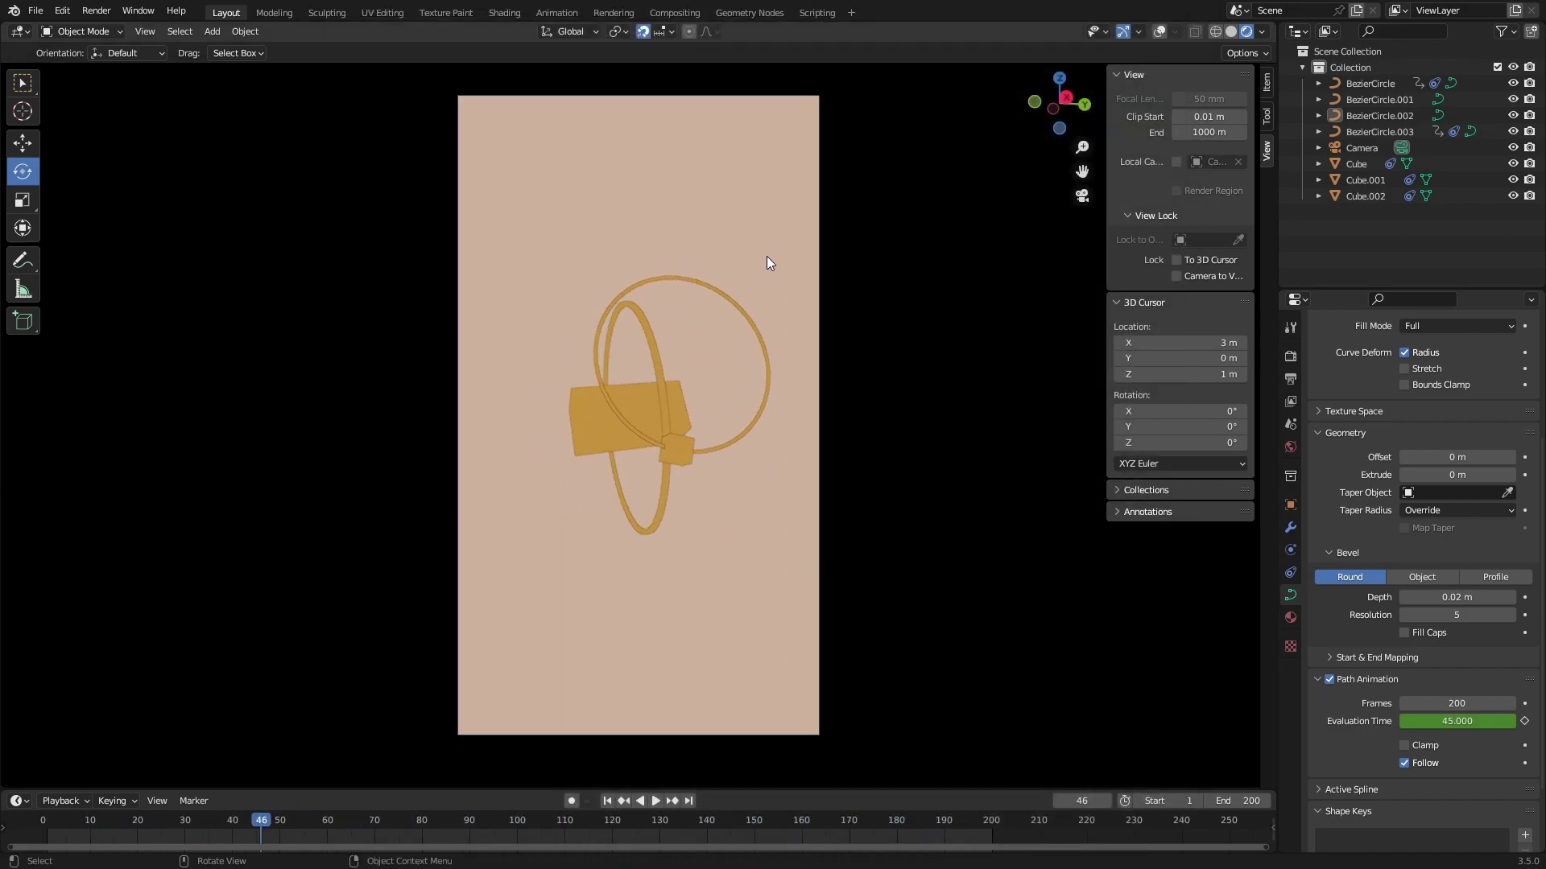